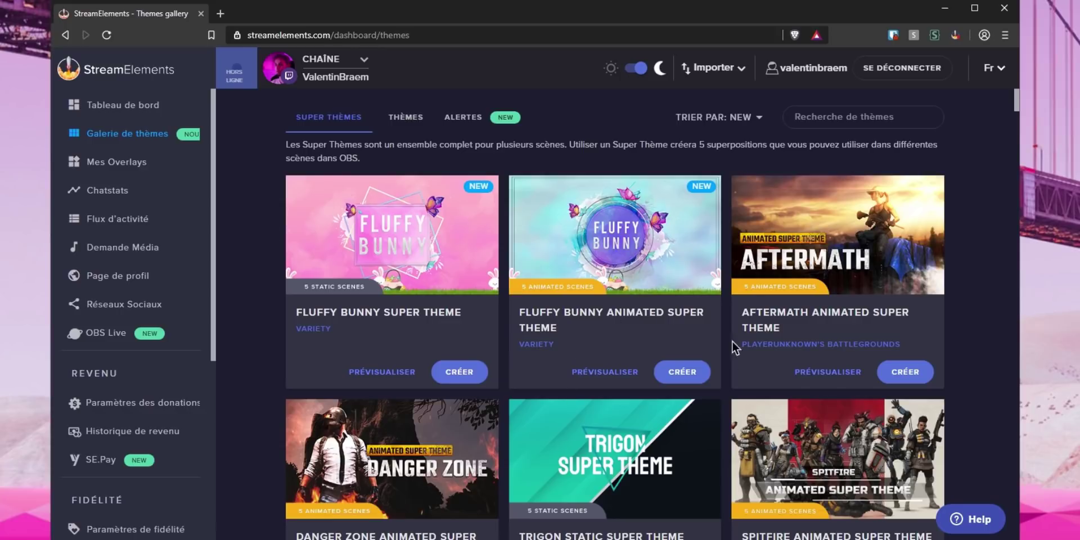
Step: Look through the available super themes in the theme gallery
scroll(744, 374, down, 1)
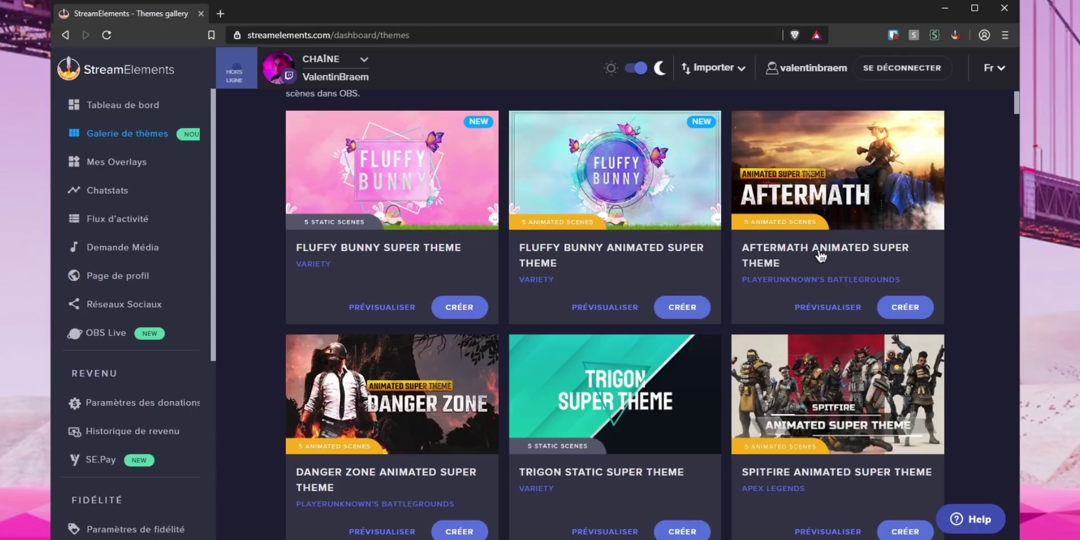
scroll(872, 338, down, 3)
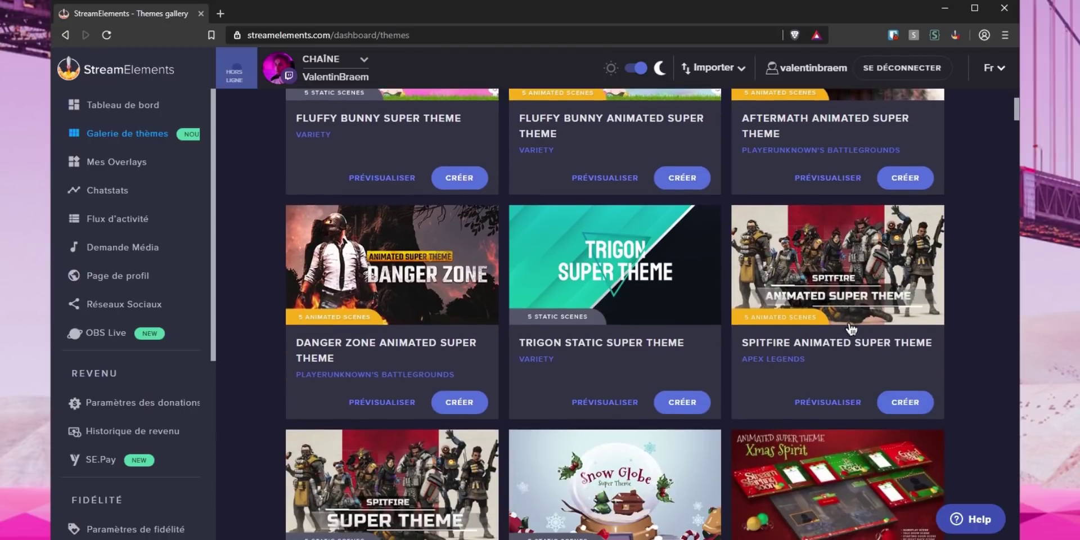
scroll(787, 349, down, 3)
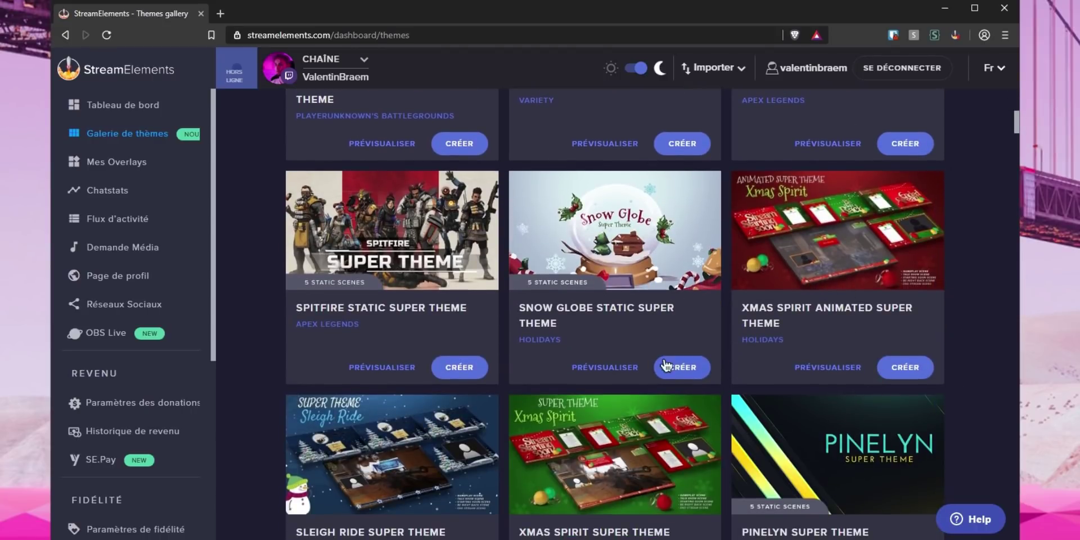
scroll(866, 284, up, 7)
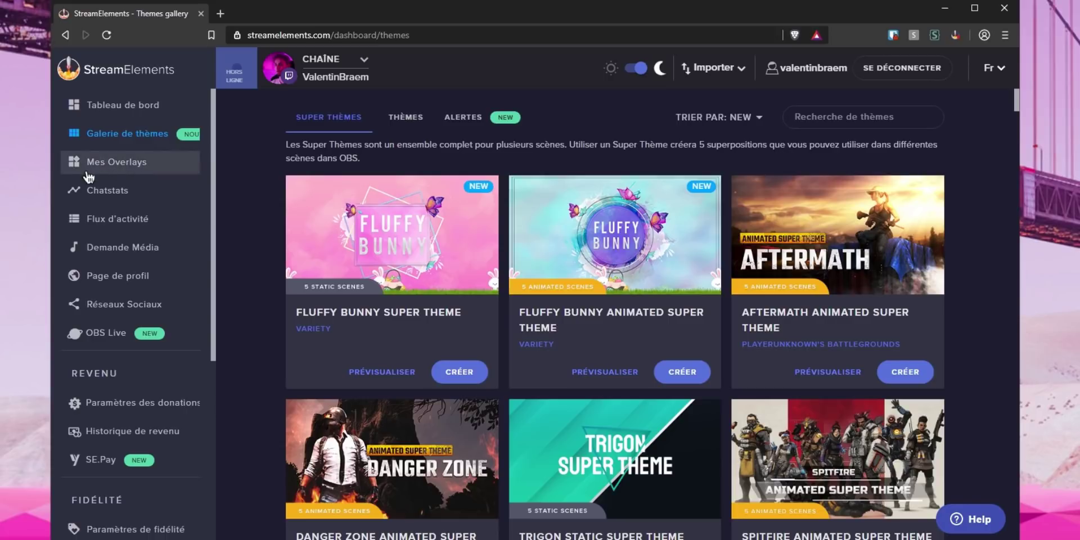
Step: Create a blank overlay named "Tutoriel" with a 1080p resolution in the personal overlays
click(106, 168)
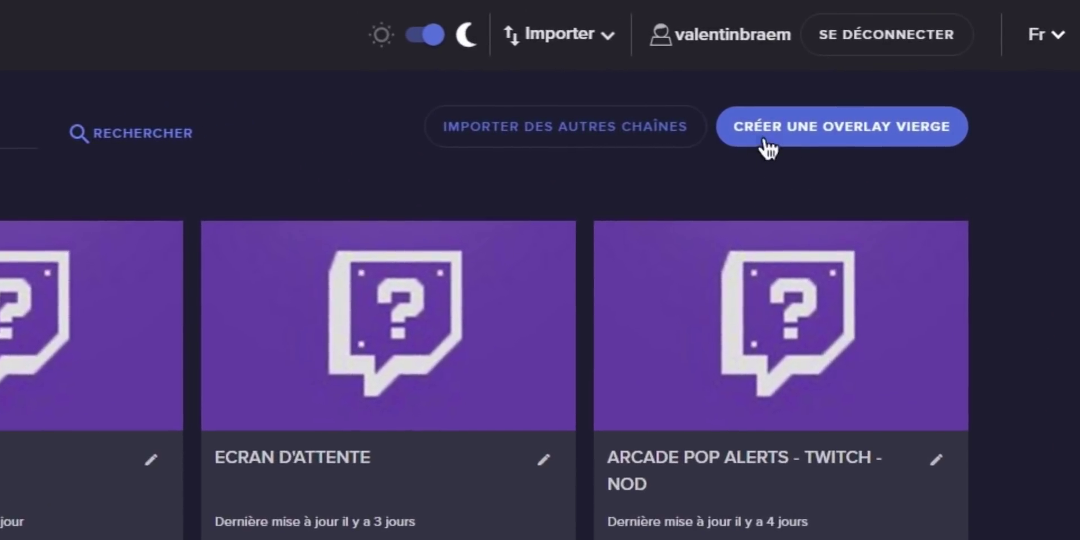
click(923, 141)
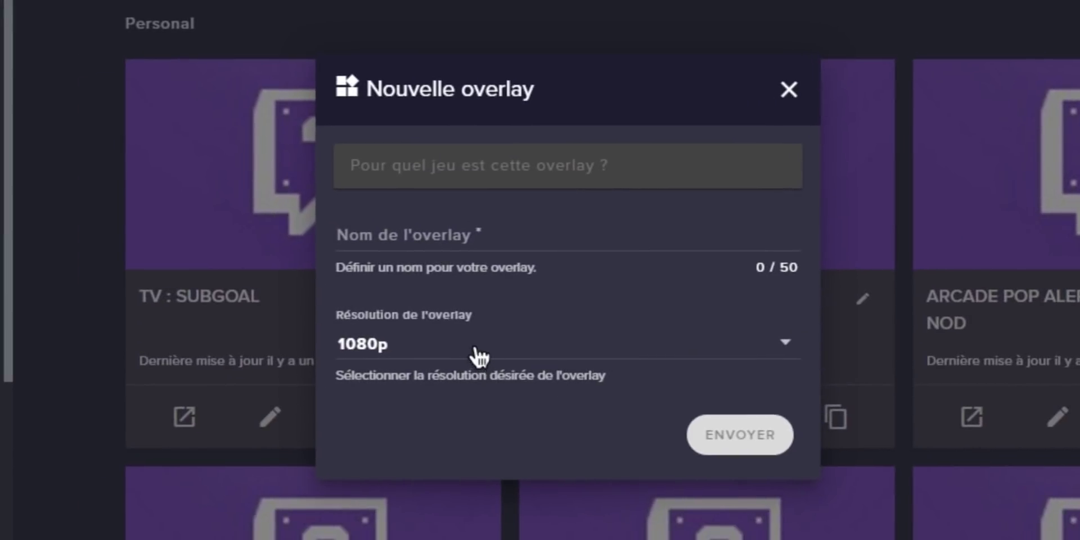
click(478, 355)
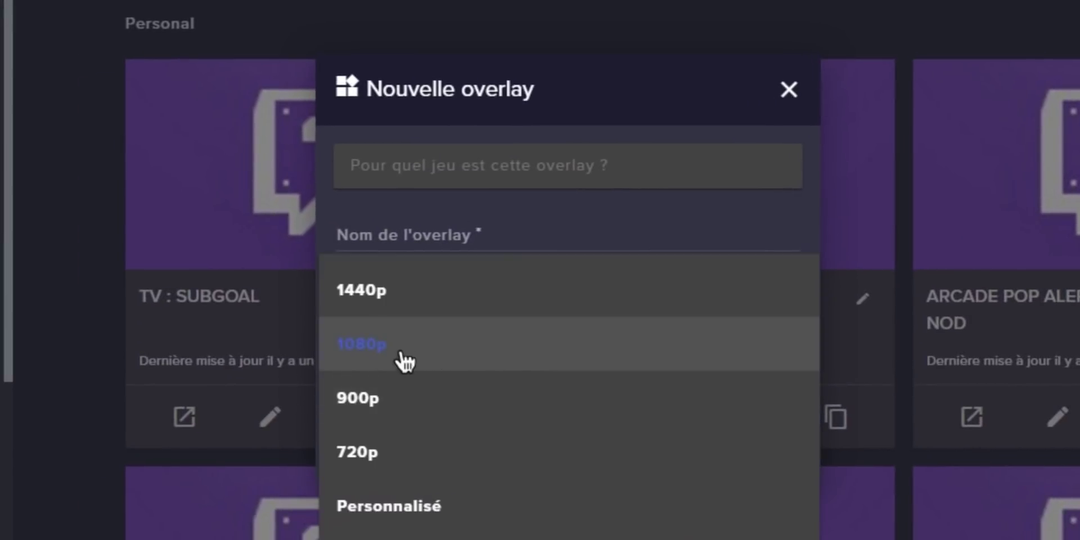
click(372, 363)
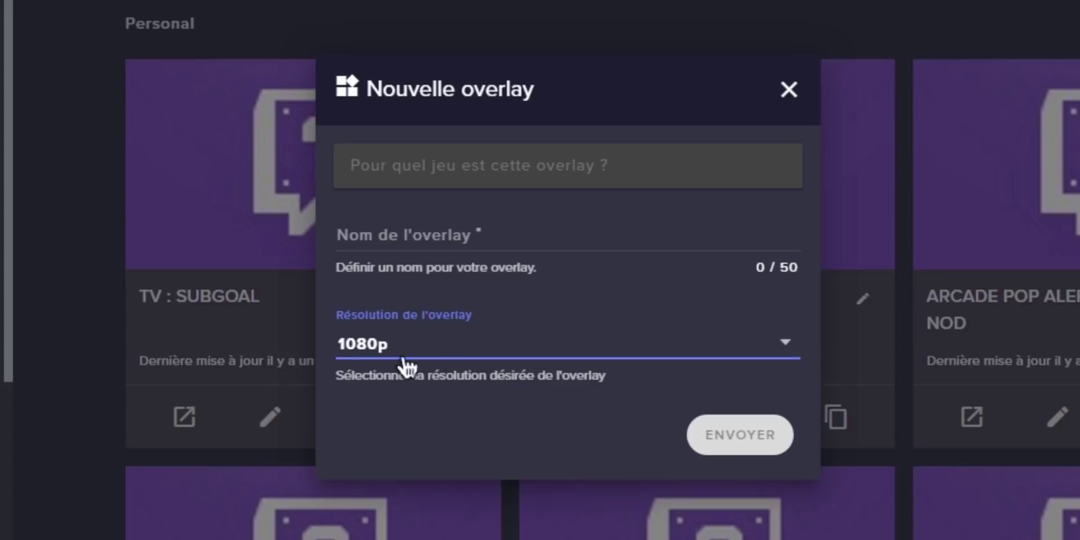
click(562, 234)
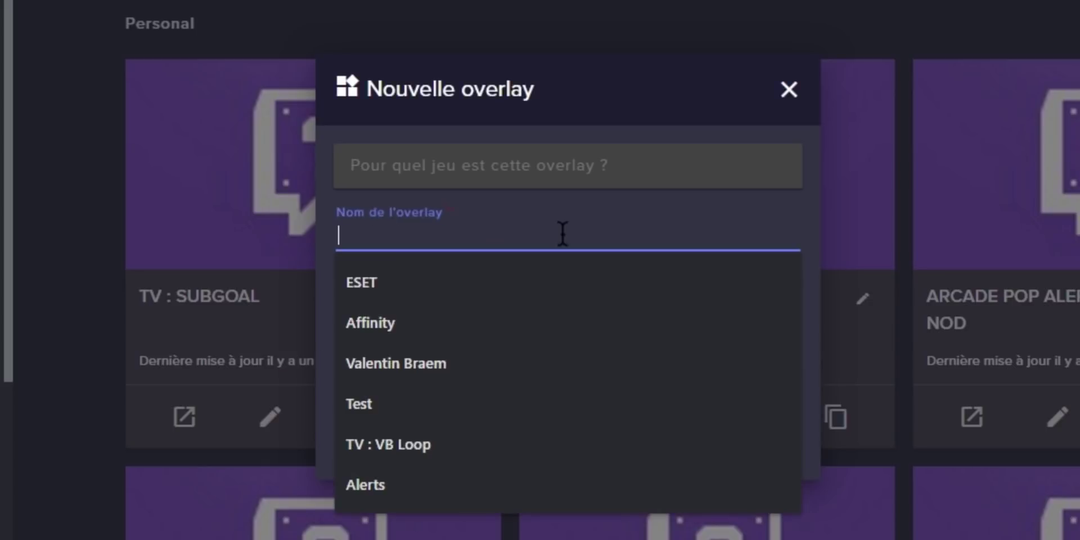
text(Tutoriel)
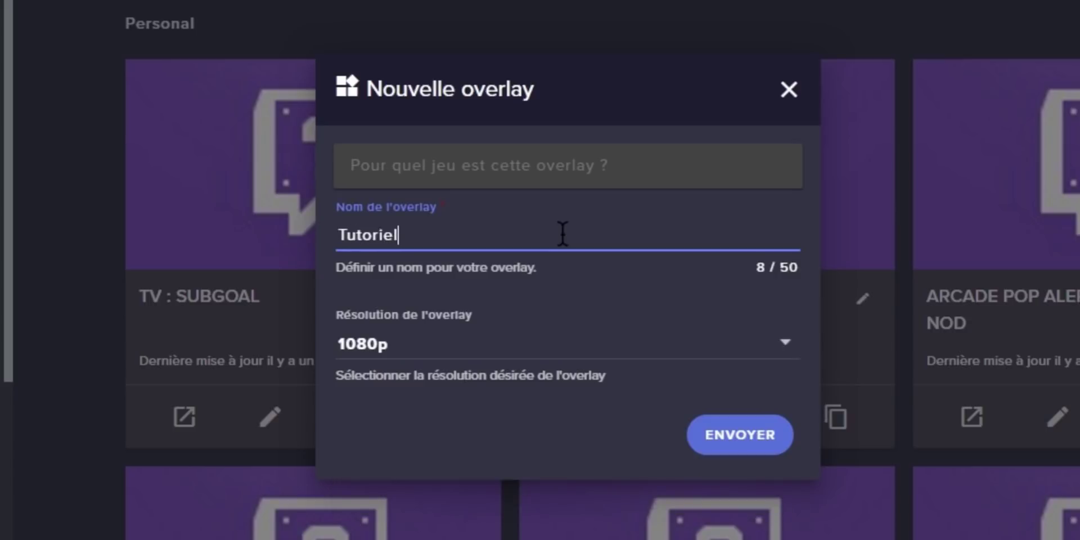
click(725, 453)
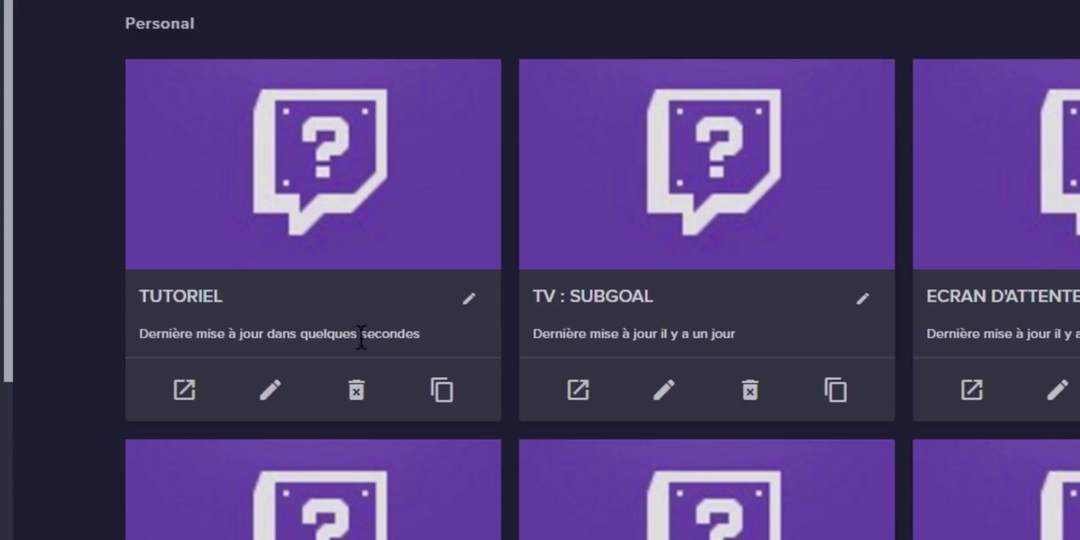
Step: Open the Tutoriel overlay in the editor and display its widget catalogue
click(274, 404)
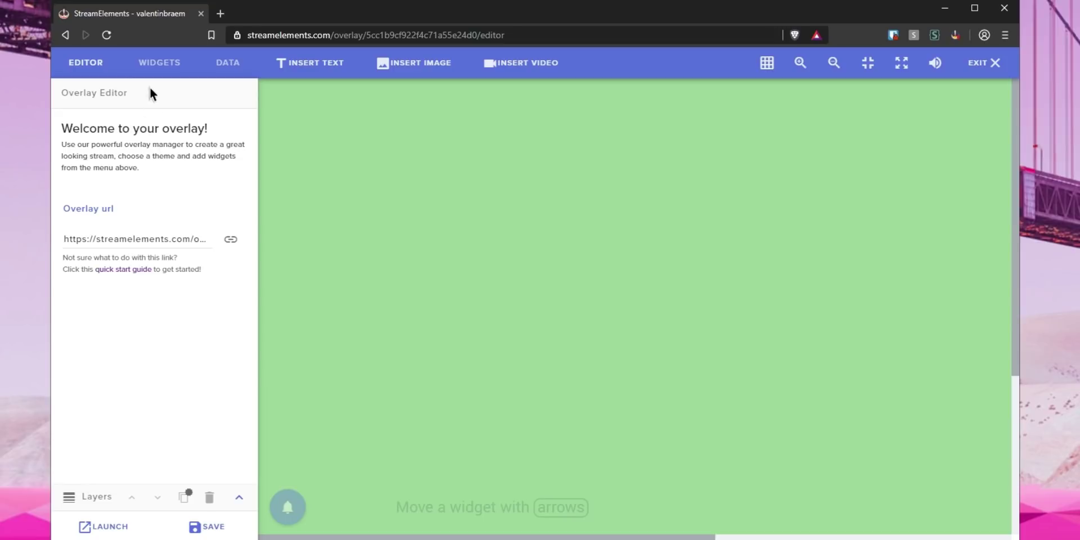
click(161, 65)
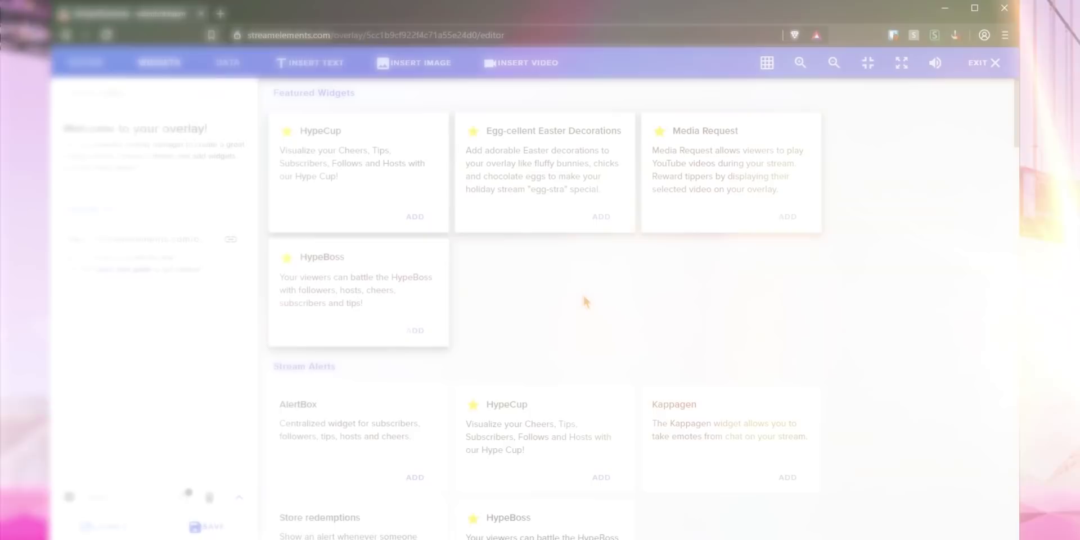
Step: Examine the widget catalogue from the stream alerts through engagement, goals, subscribers and labels down to the seasonal widgets
scroll(583, 295, down, 6)
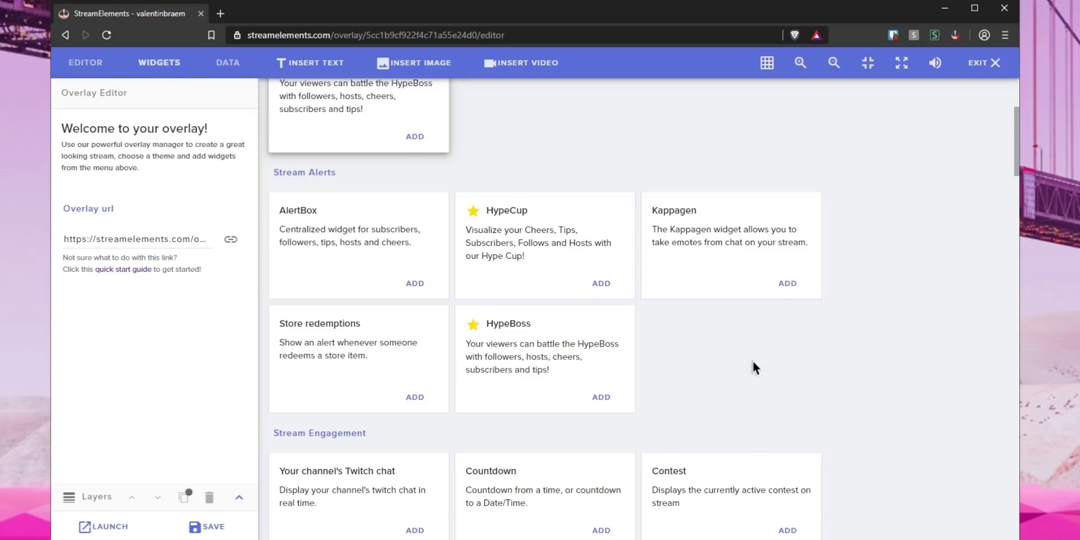
scroll(754, 367, down, 4)
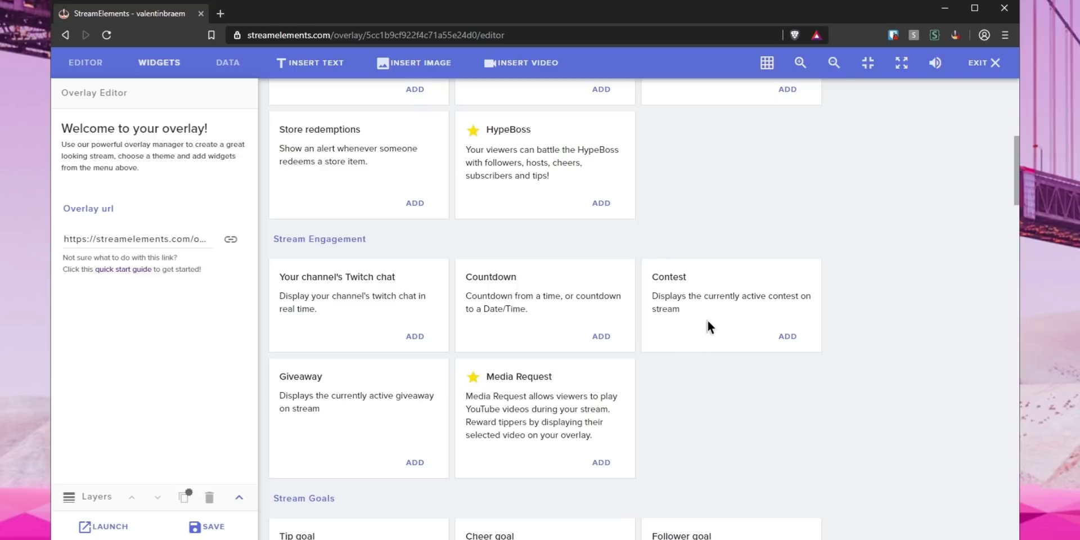
scroll(680, 322, down, 1)
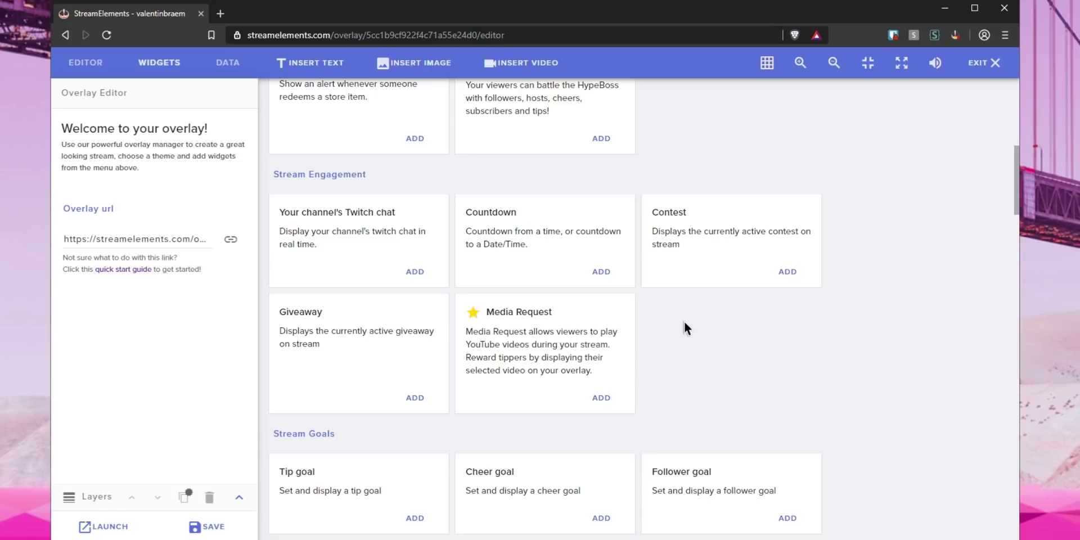
scroll(329, 345, down, 3)
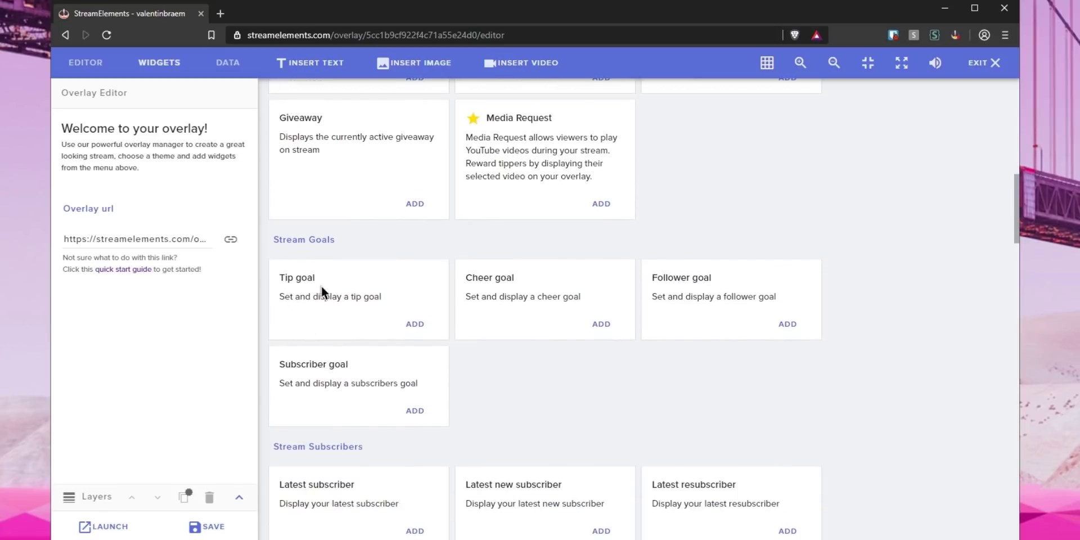
scroll(744, 310, down, 3)
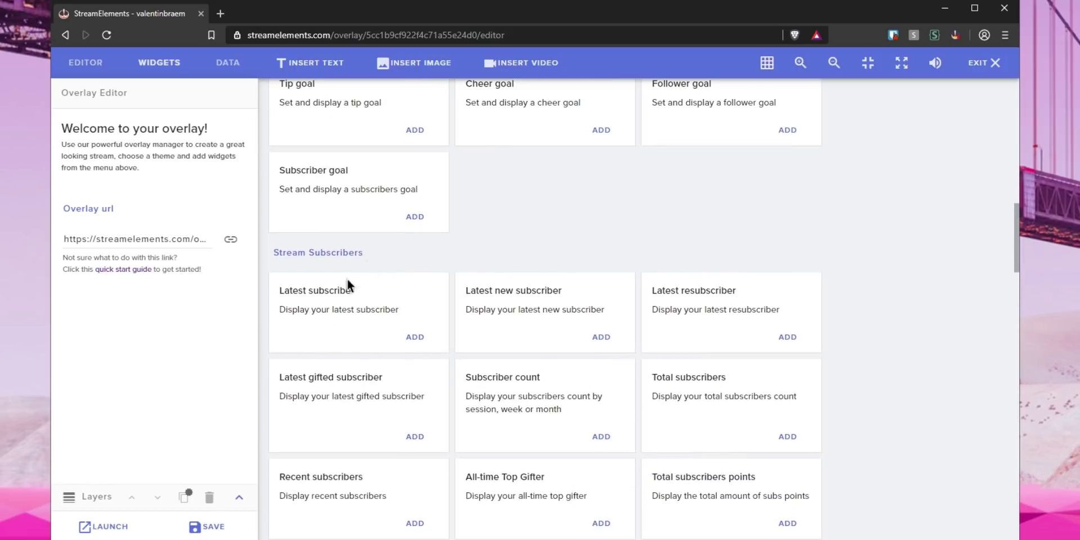
scroll(532, 327, down, 2)
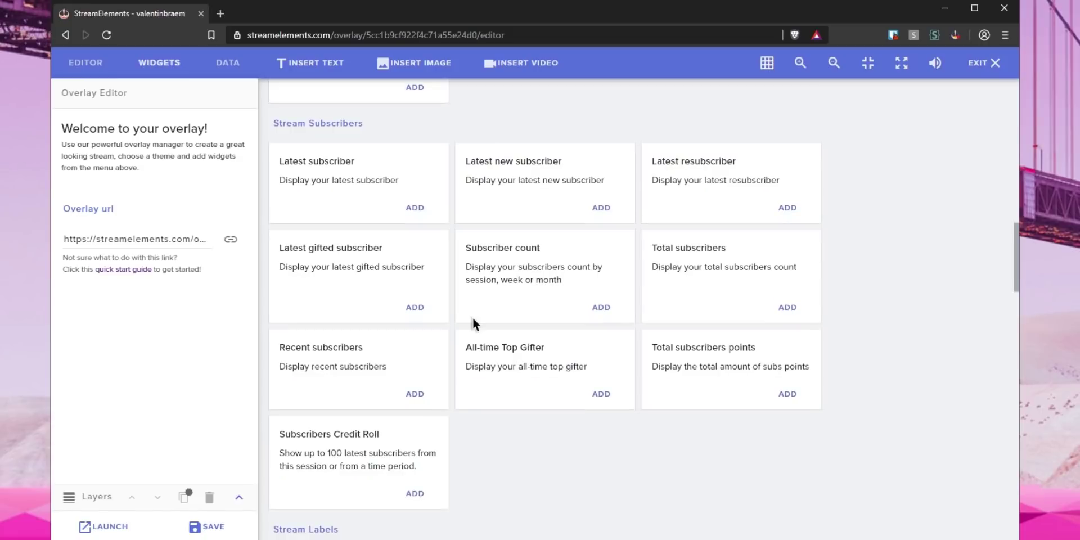
scroll(512, 283, down, 2)
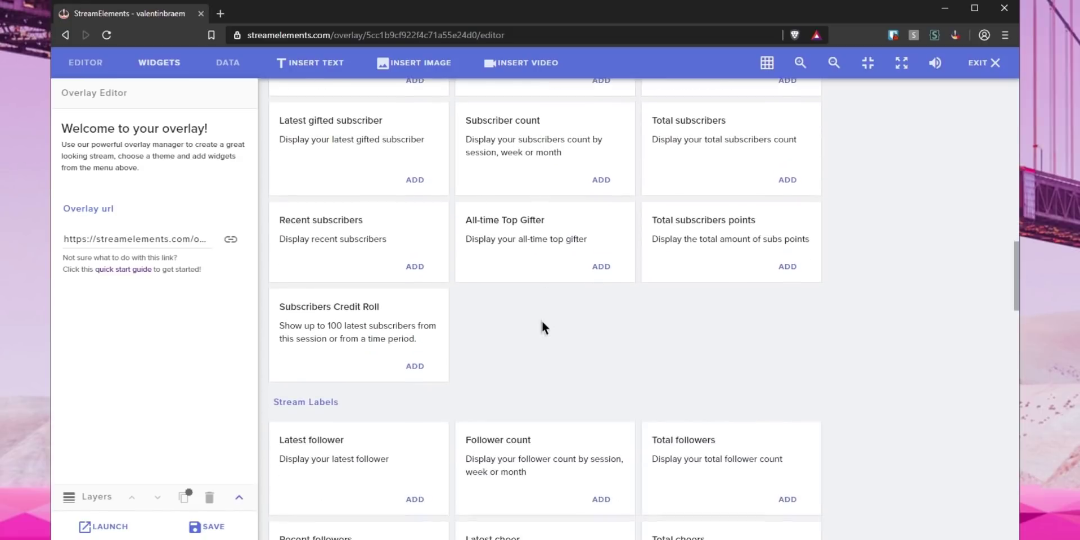
scroll(389, 323, down, 14)
scroll(455, 427, down, 5)
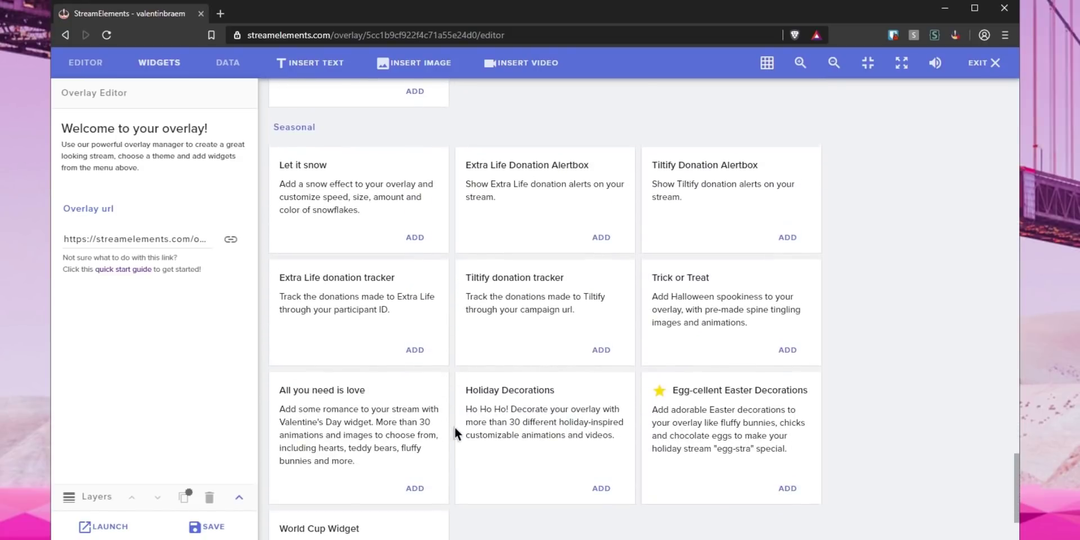
Step: Add the AlertBox widget from the Stream Alerts category to the overlay
drag(1017, 490, 1011, 147)
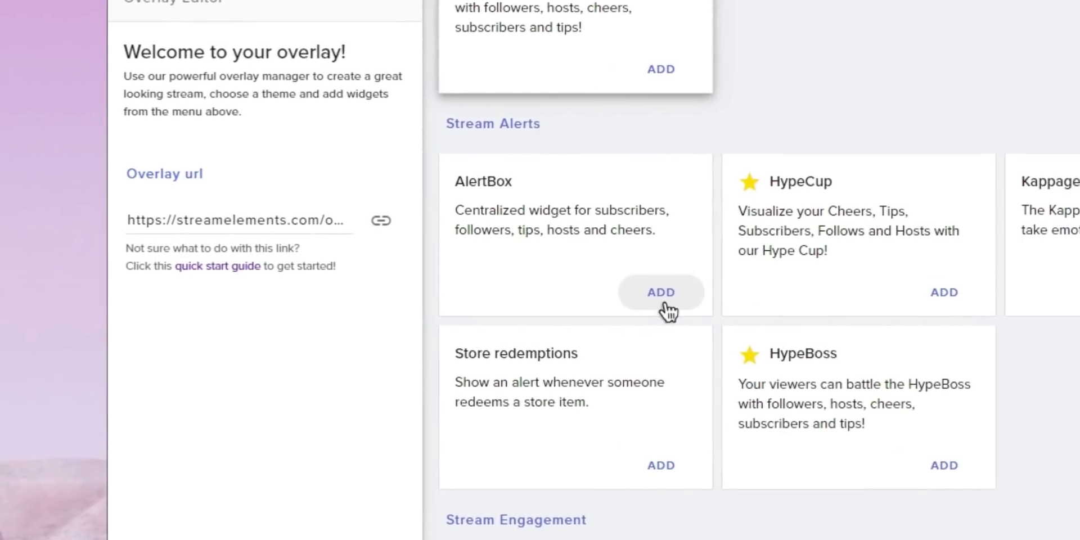
click(641, 297)
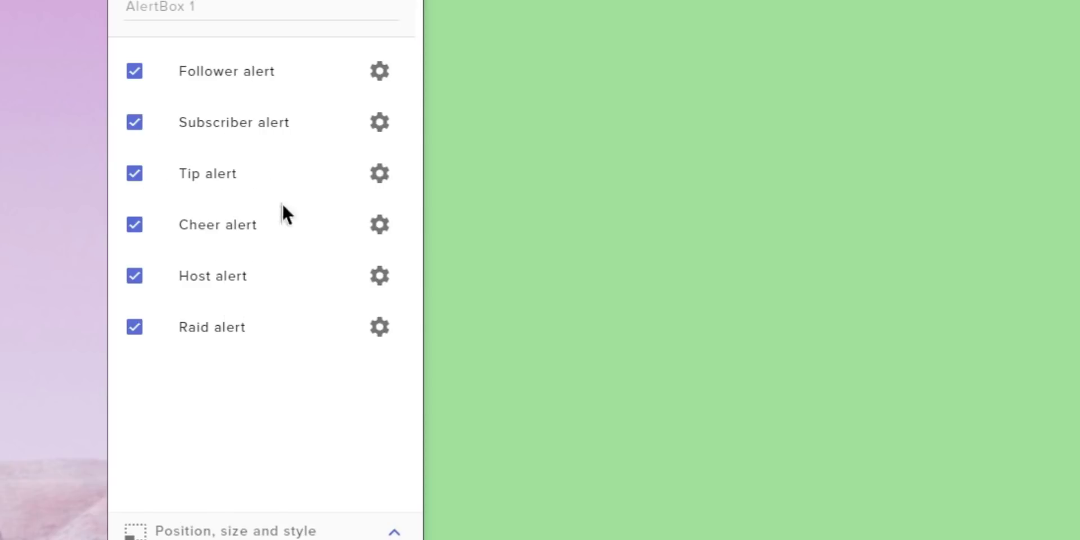
Step: Open the follower alert's advanced settings and examine its image, sound, layout, message, duration and text options
click(380, 73)
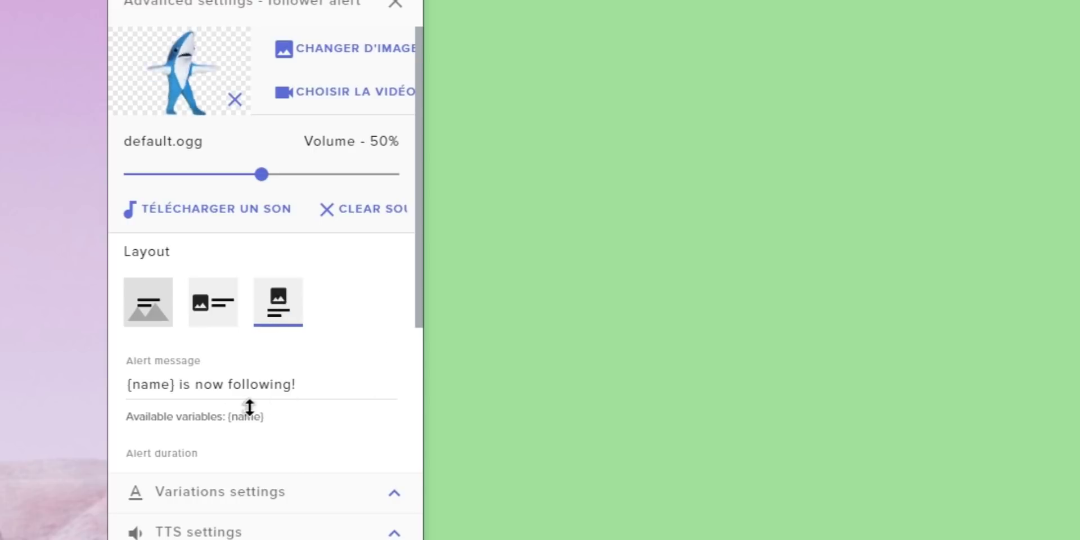
drag(417, 310, 420, 445)
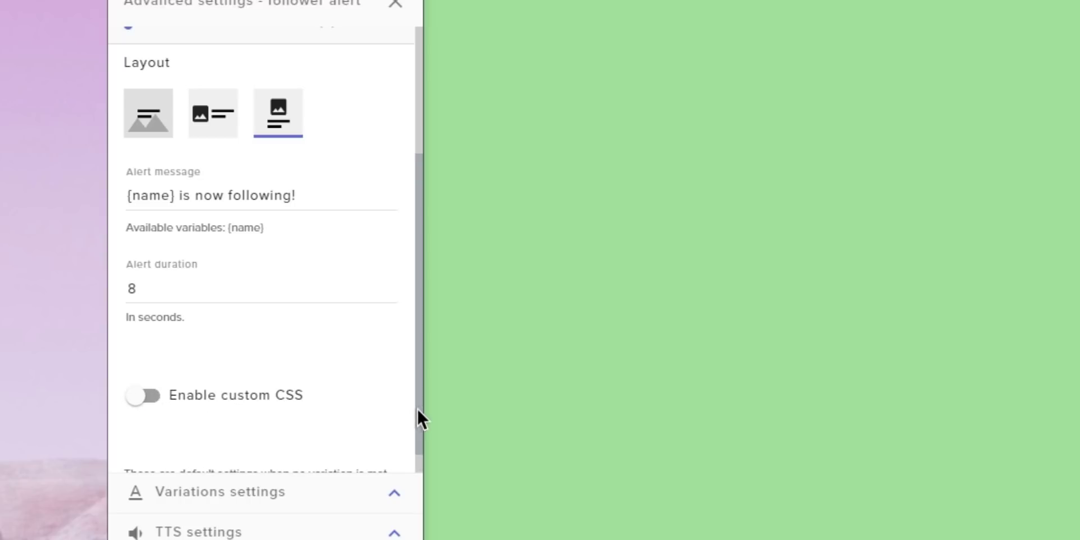
drag(417, 407, 414, 439)
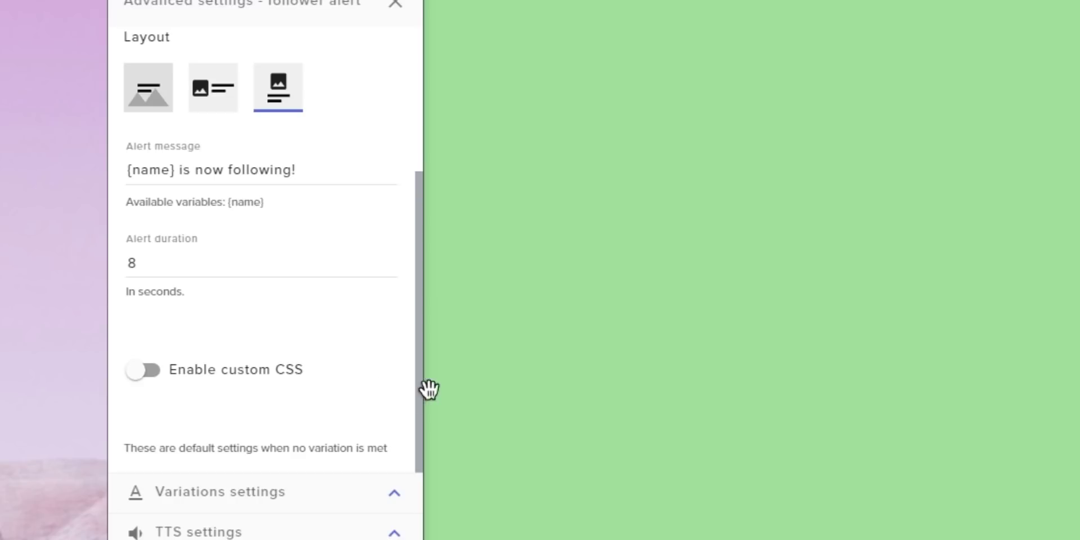
drag(417, 417, 406, 270)
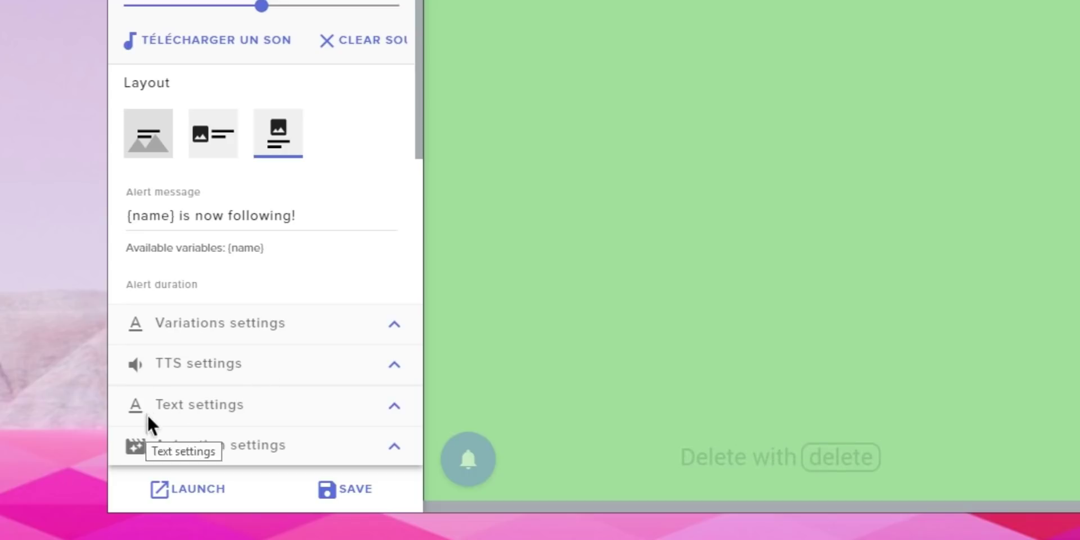
scroll(300, 273, up, 1)
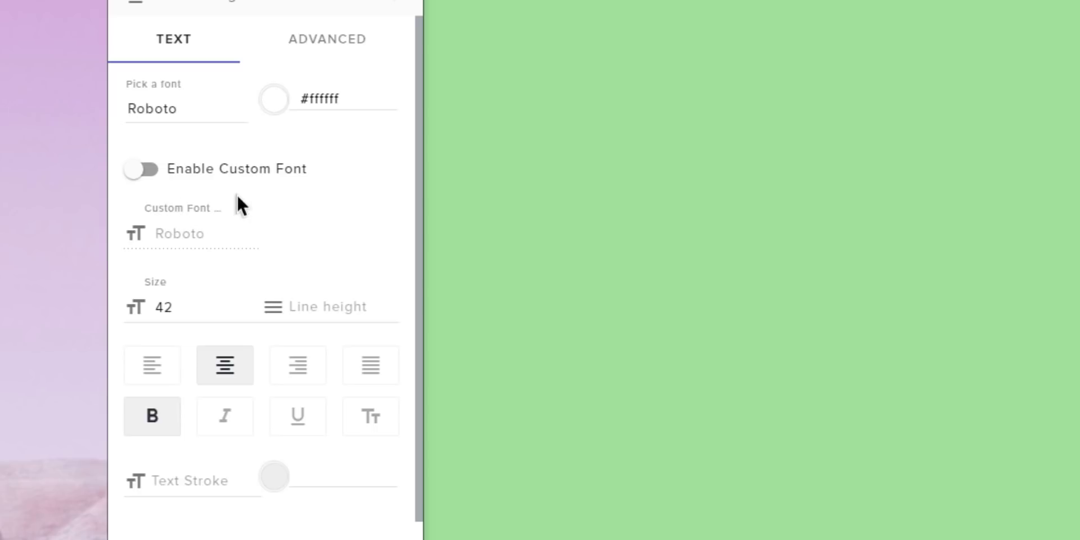
Step: Enable the custom font in the follower alert's text settings, disable it again and leave the text settings
click(138, 170)
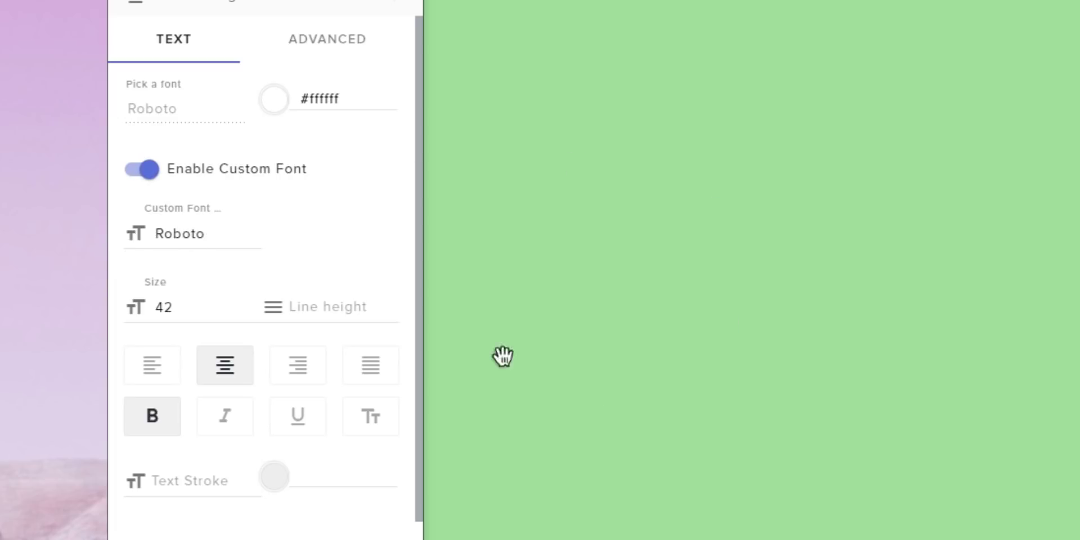
click(137, 170)
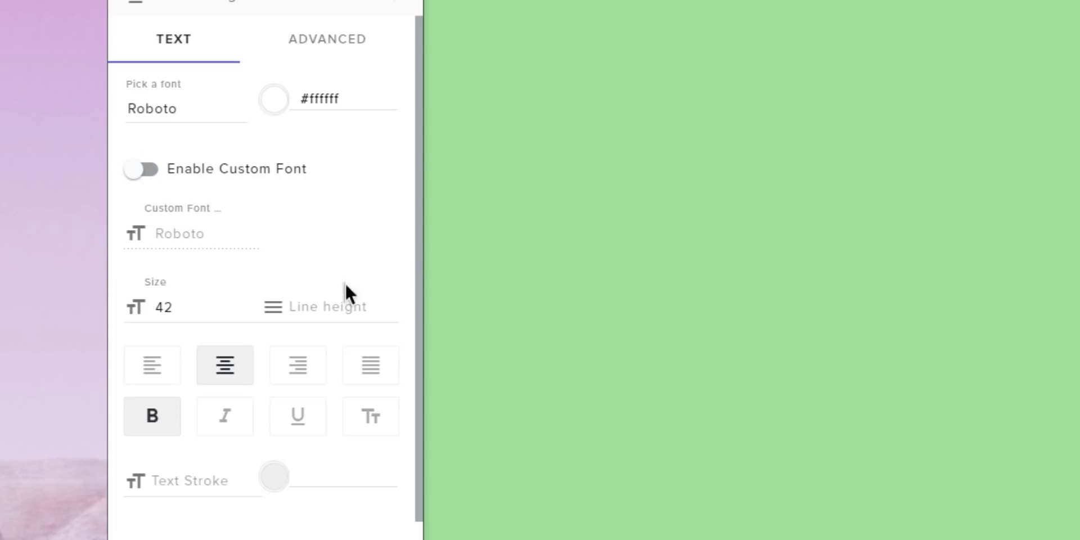
click(393, 3)
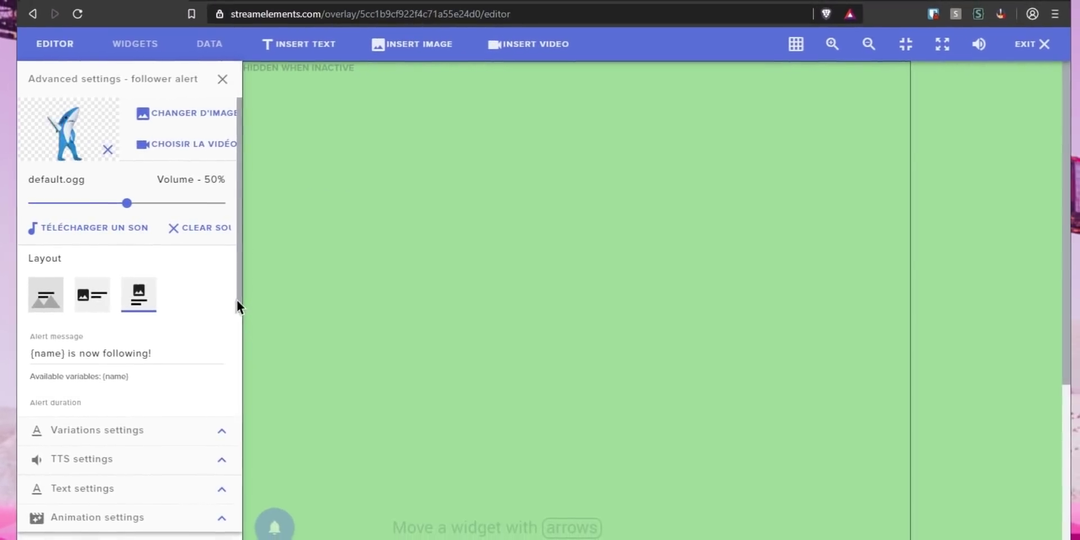
Step: Review the follower alert's settings once more, close them and check the overlay's layer list
drag(373, 305, 376, 404)
drag(240, 383, 236, 327)
key(Escape)
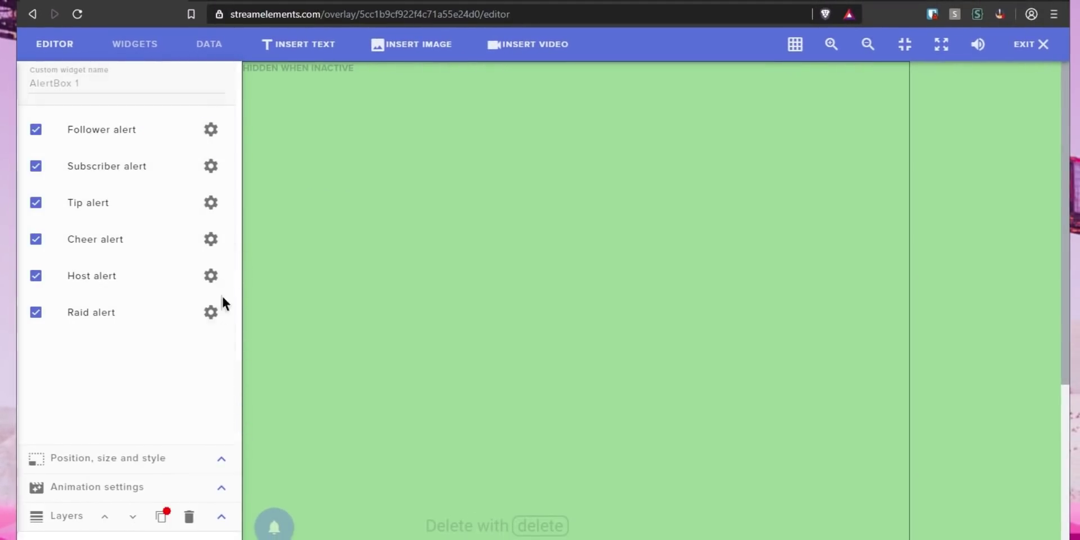
click(221, 517)
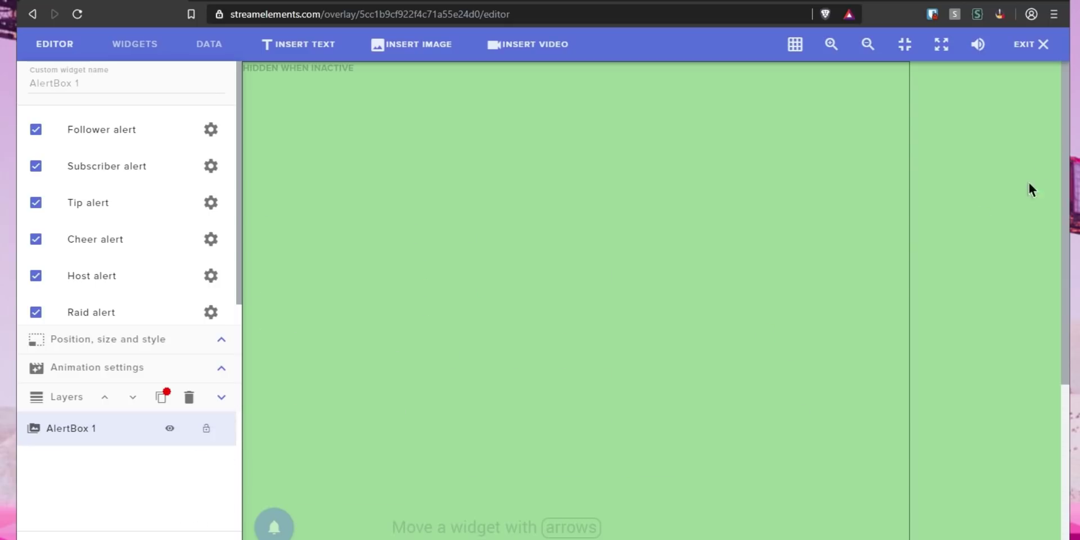
click(221, 397)
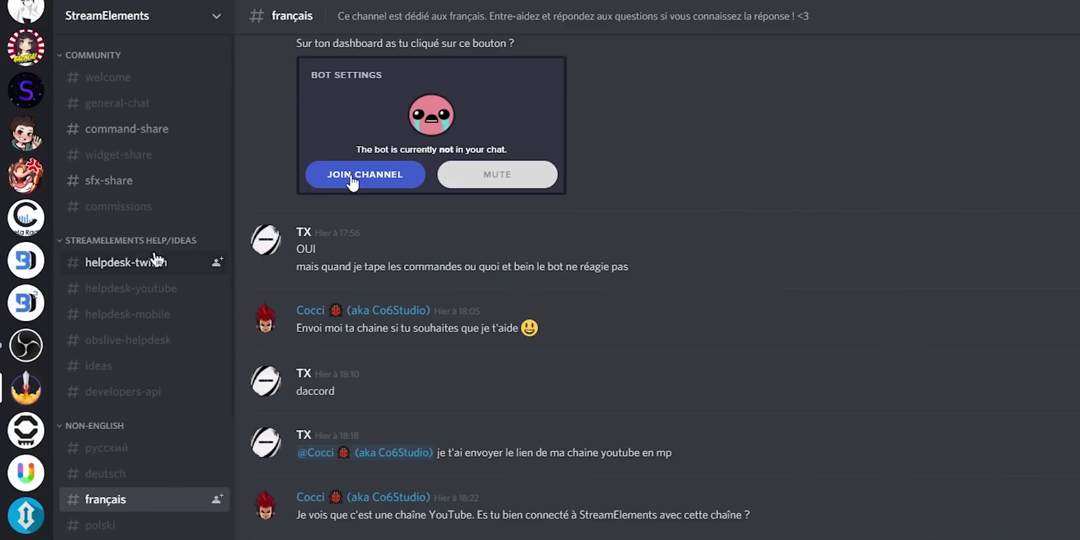
Step: Switch to the StreamElements server in Discord and open its widget-share channel
click(155, 165)
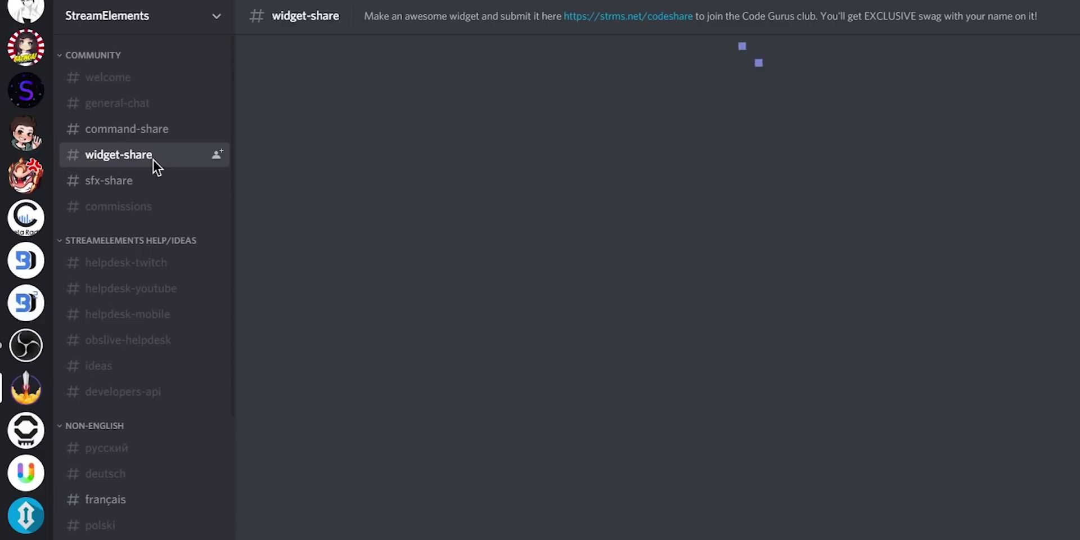
Step: Browse the earlier posts in the widget-share channel to examine the community widgets on offer
scroll(762, 485, up, 7)
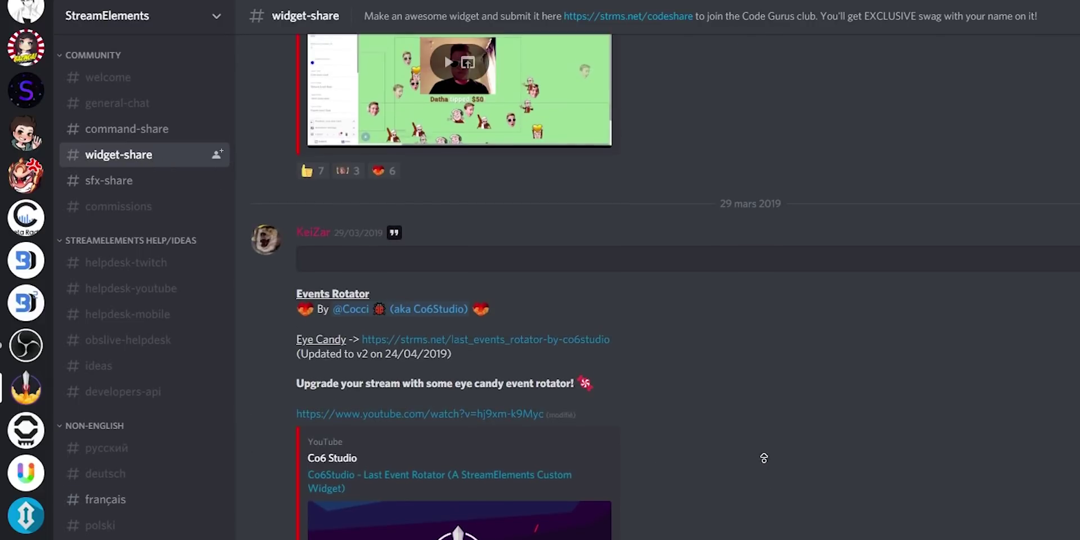
scroll(763, 429, up, 10)
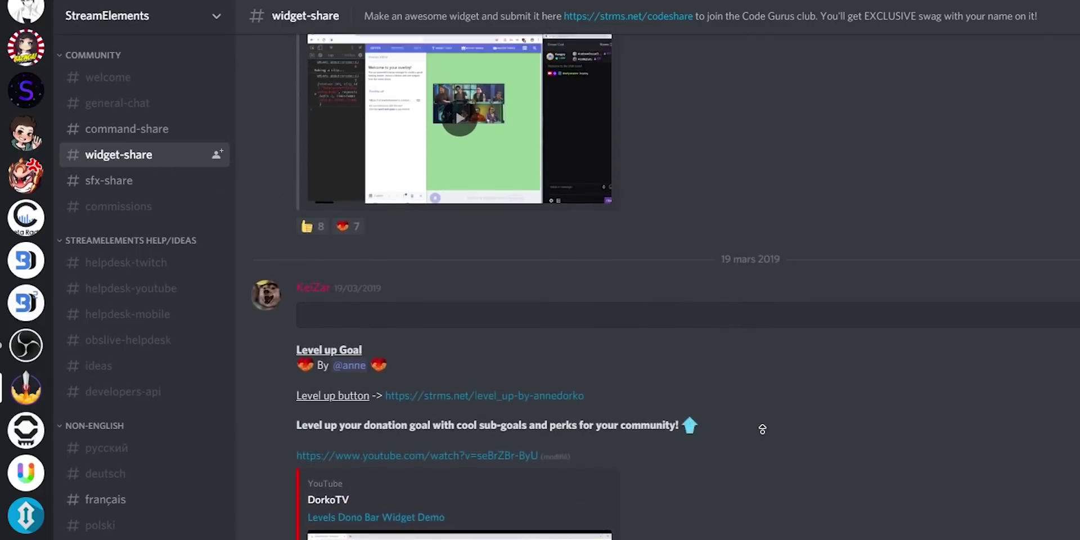
scroll(763, 429, up, 10)
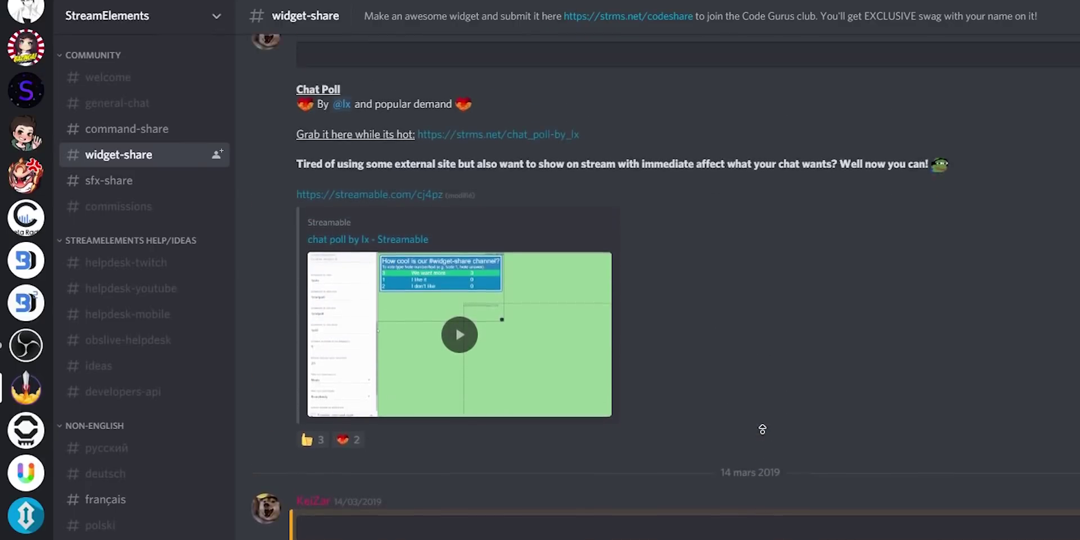
scroll(763, 429, up, 10)
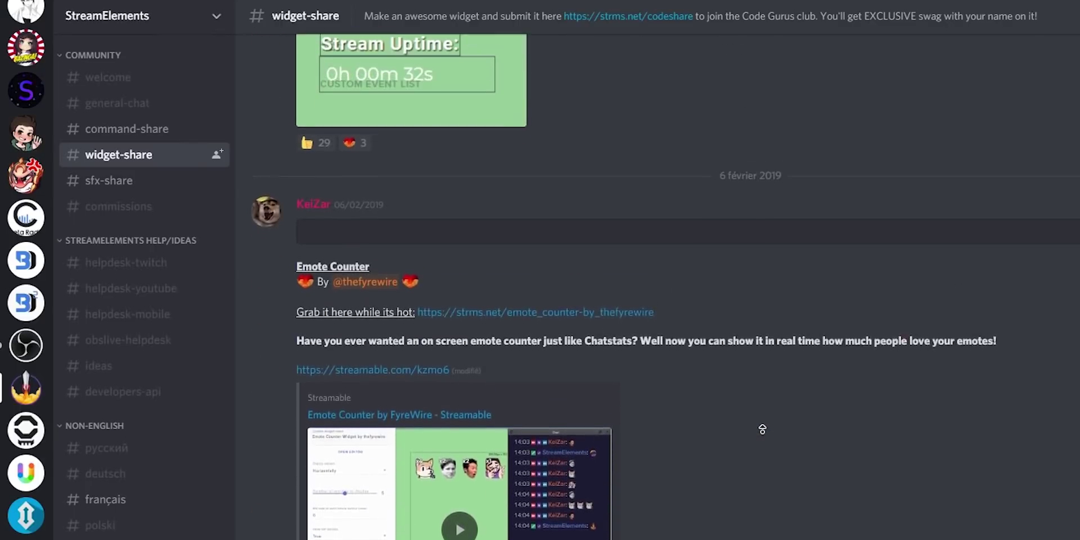
scroll(762, 429, up, 10)
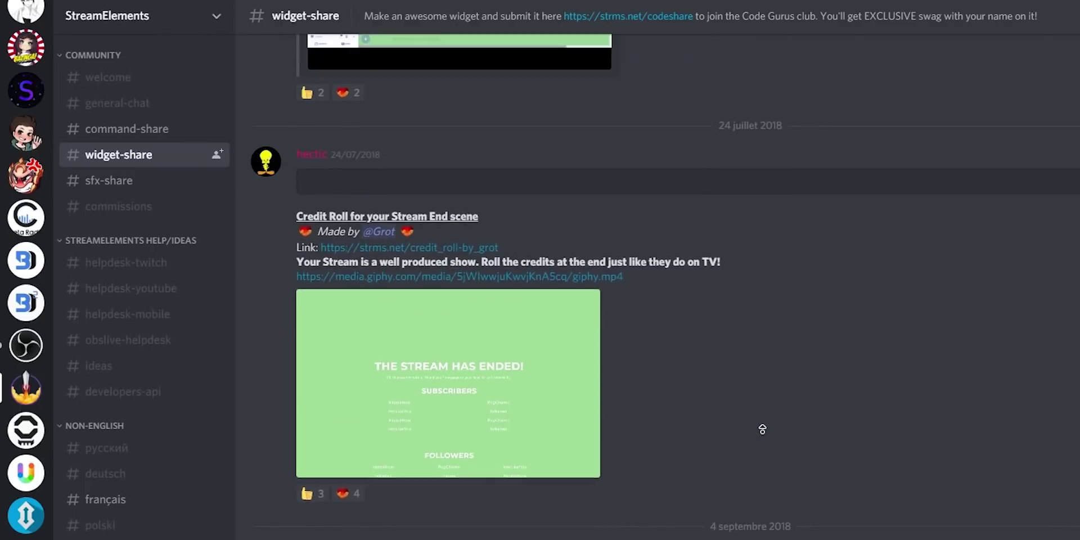
scroll(763, 429, up, 10)
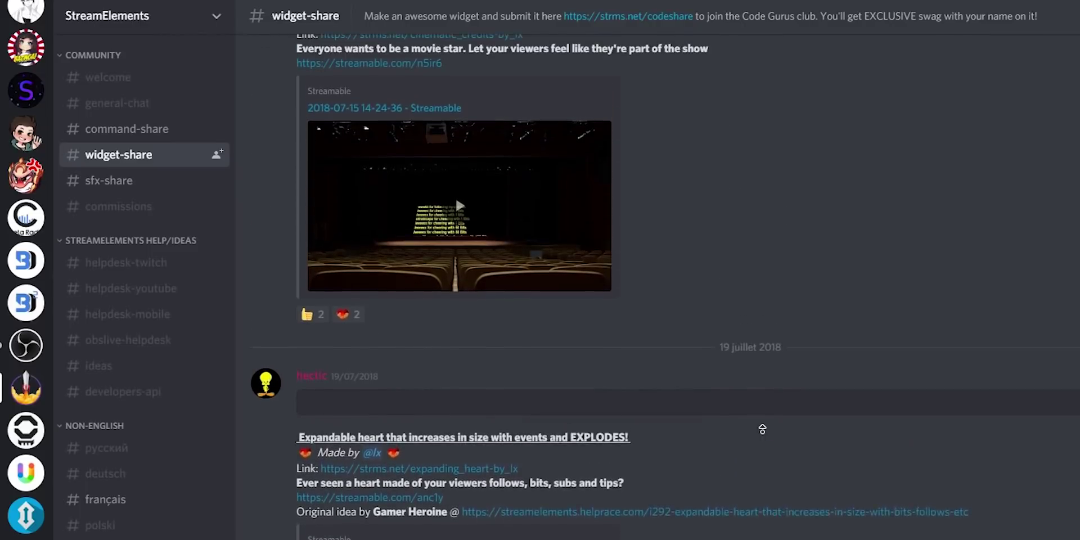
scroll(763, 429, up, 10)
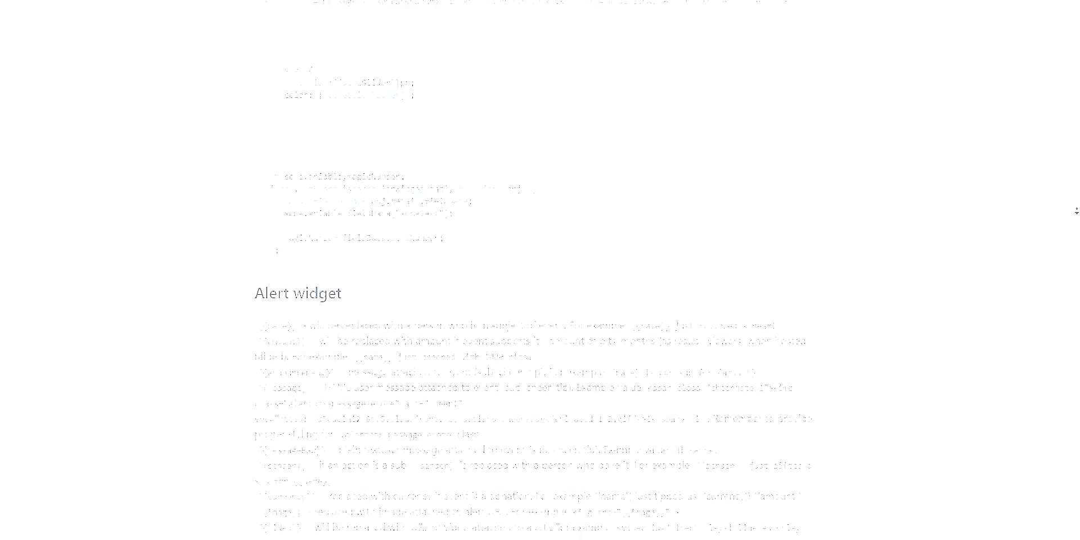
Step: Read the custom code documentation on GitHub from the Alert widget section through the Custom Widget, SE API and event sections
scroll(1076, 211, down, 3)
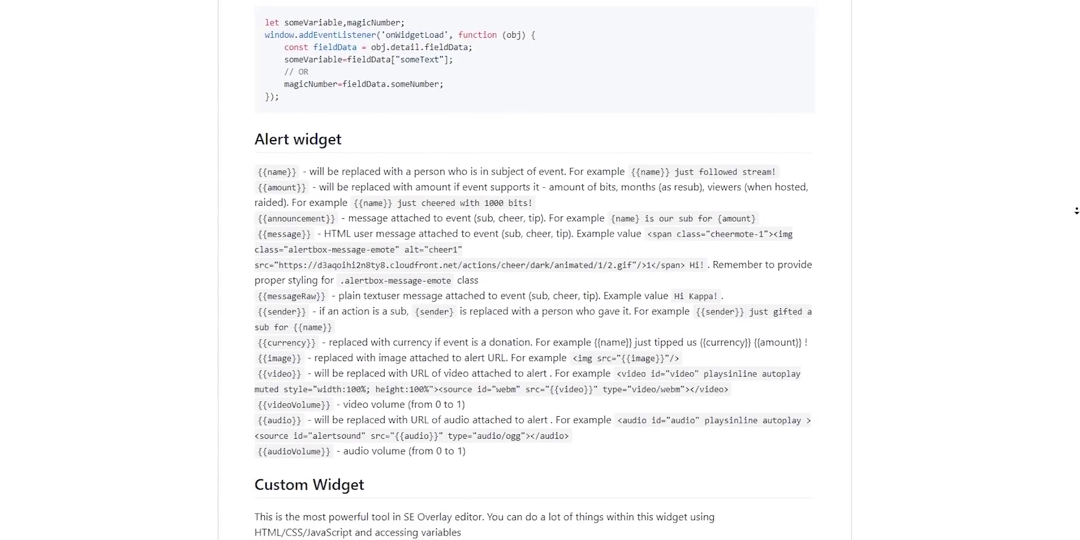
scroll(1077, 211, down, 3)
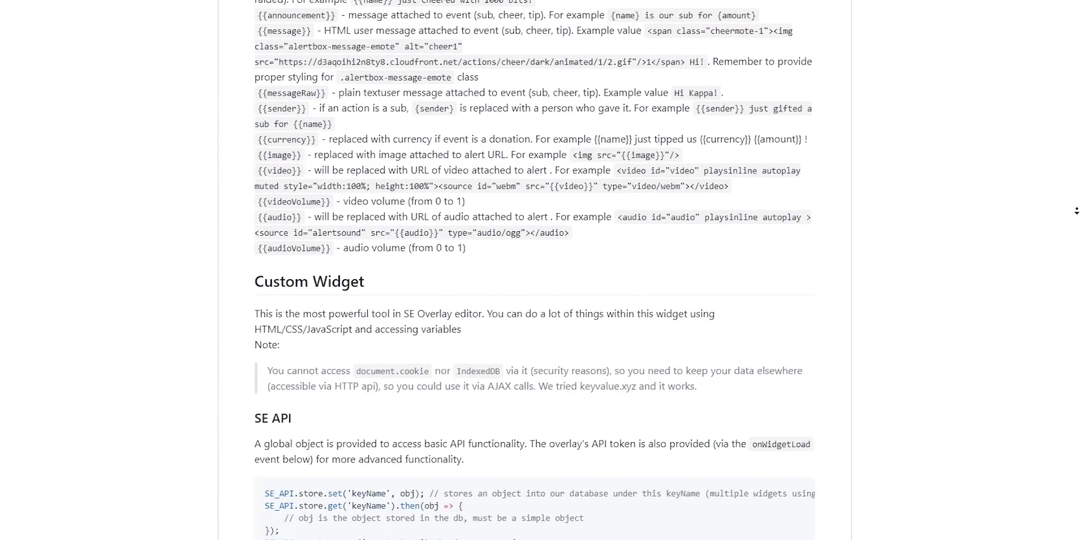
scroll(1077, 211, down, 3)
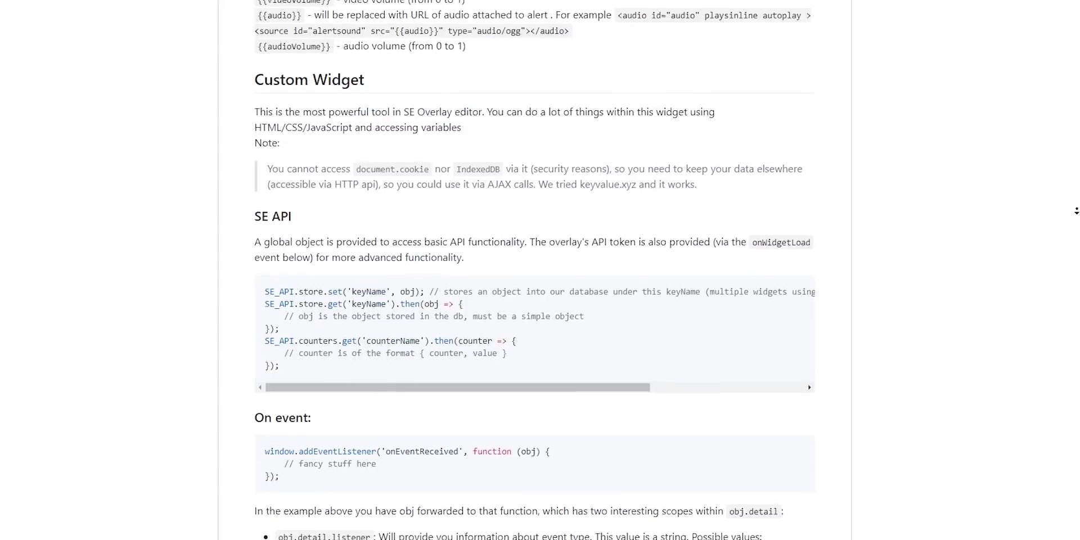
scroll(1076, 211, down, 3)
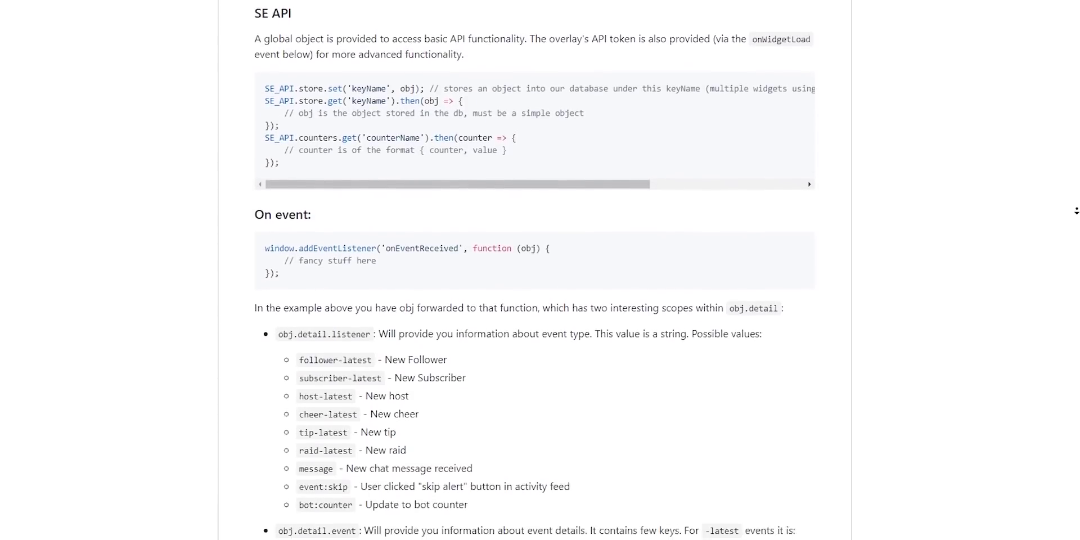
scroll(1076, 211, down, 3)
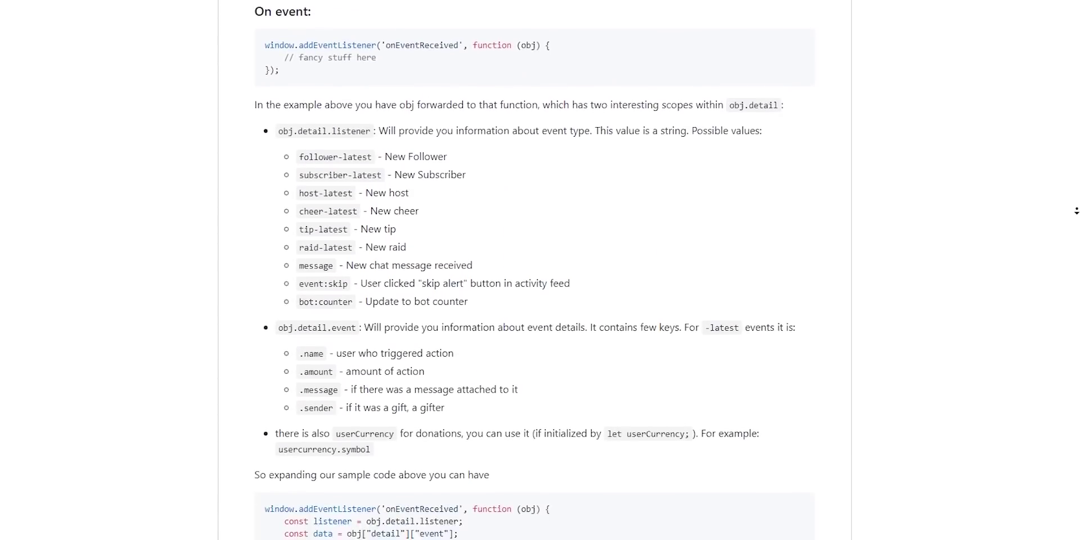
scroll(1077, 211, down, 3)
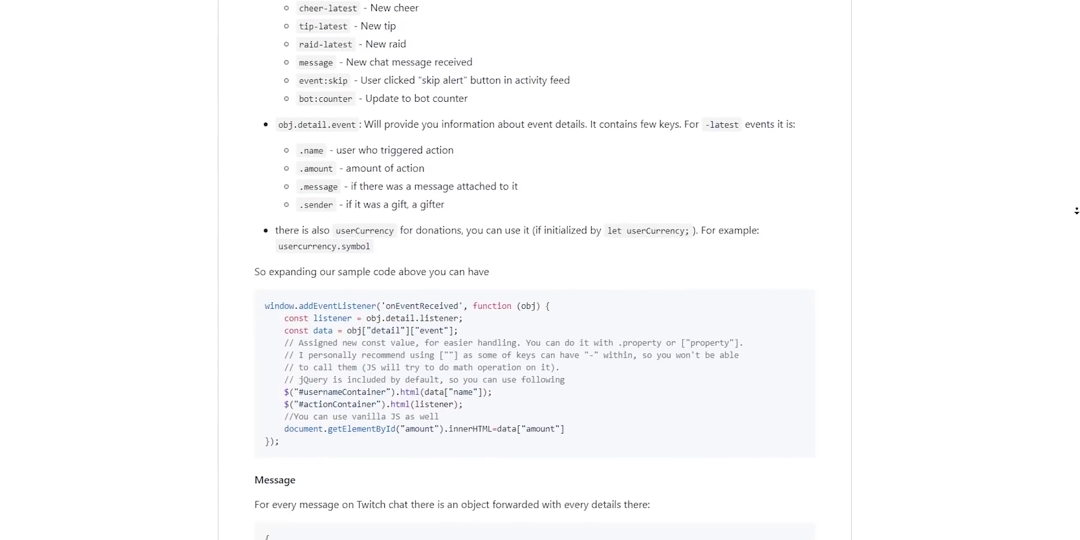
scroll(1077, 211, down, 3)
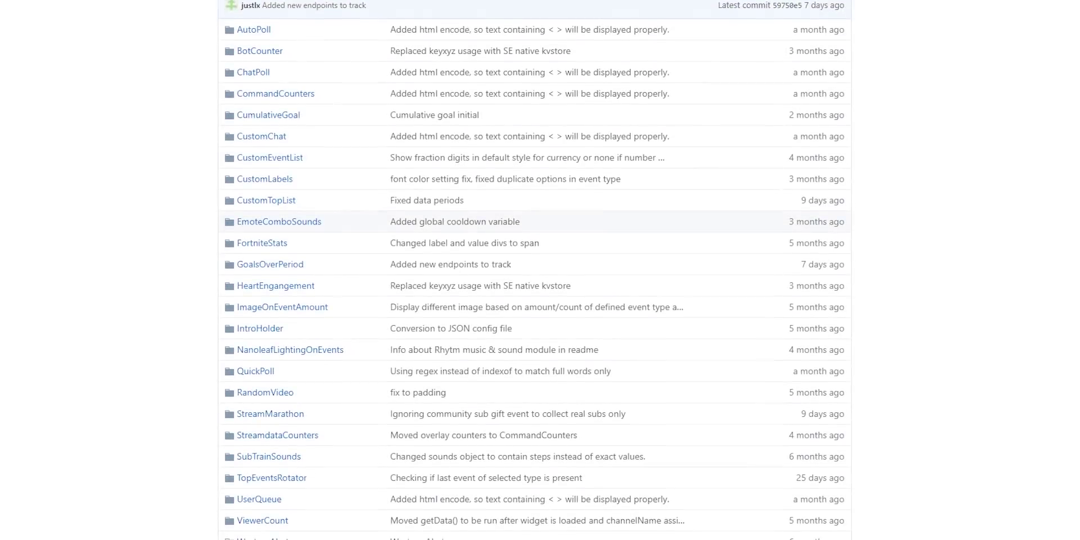
Step: Look through the repository's list of widget folders, from AutoPoll to WheelOfFortune
scroll(535, 270, down, 1)
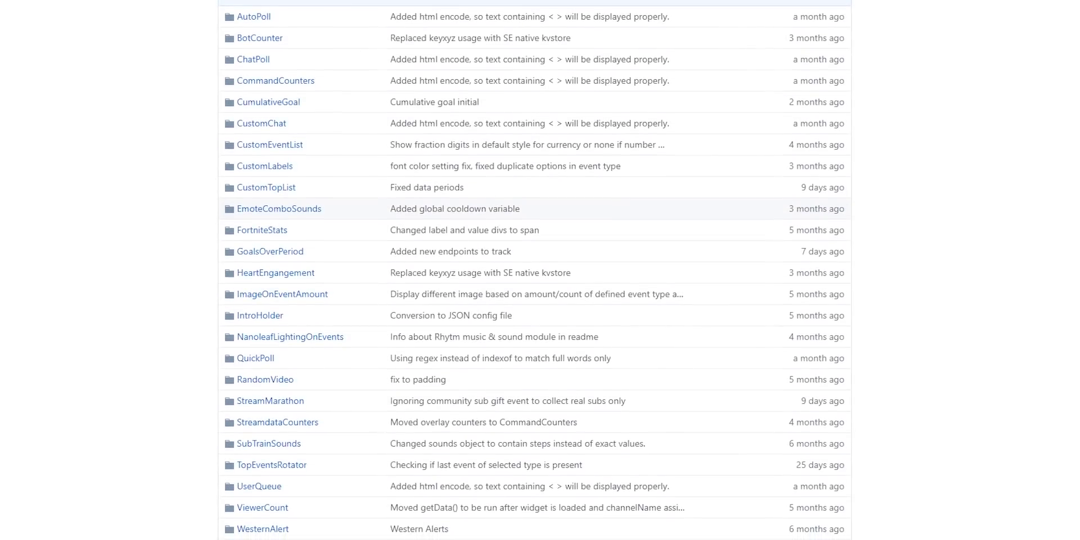
scroll(535, 270, down, 1)
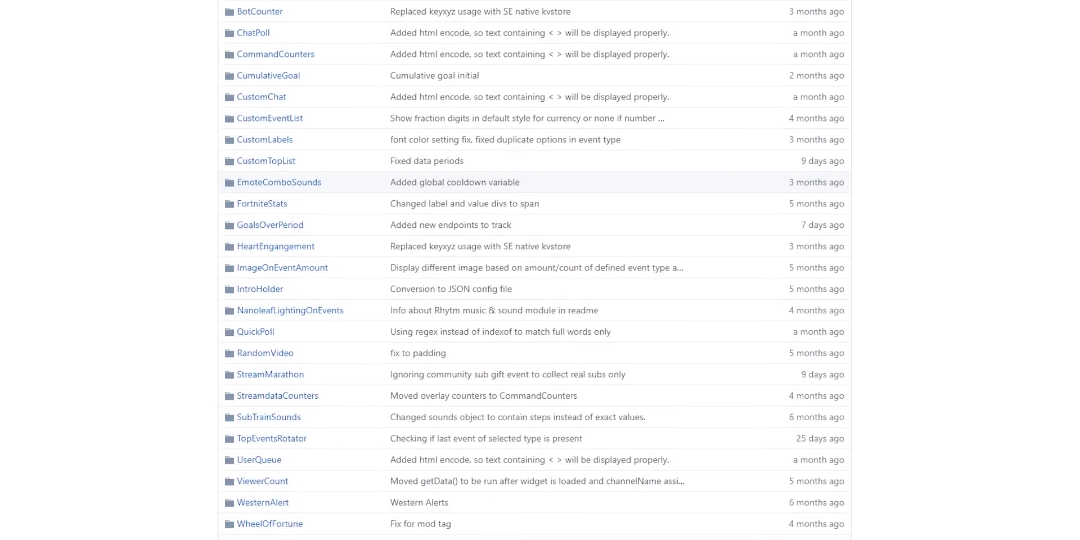
scroll(535, 270, down, 1)
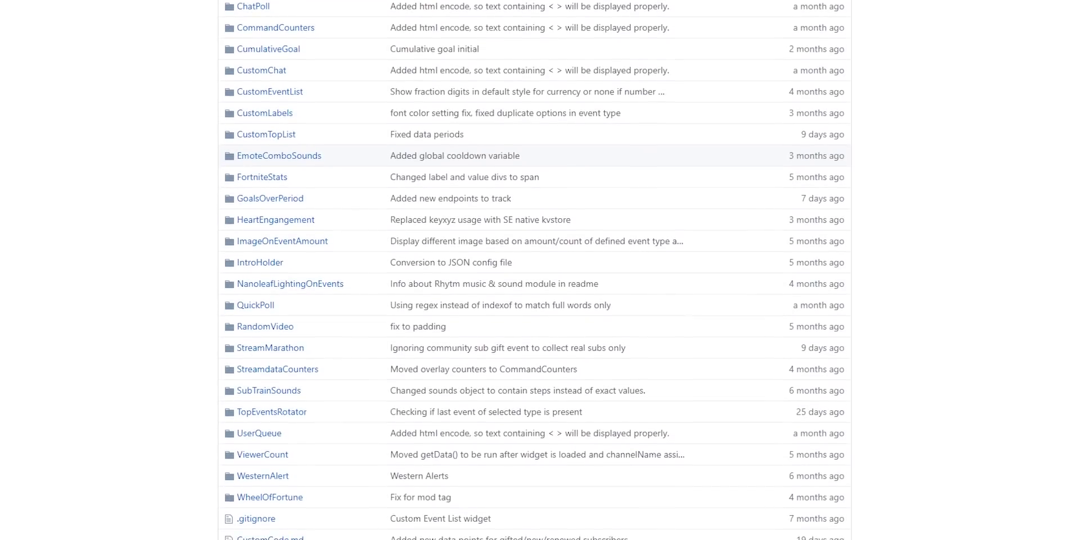
scroll(535, 270, down, 1)
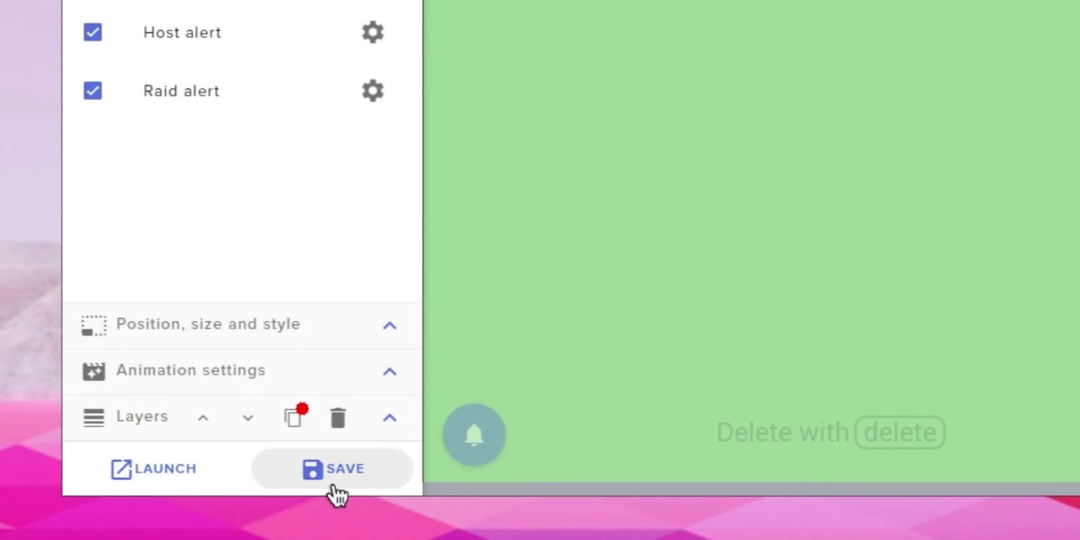
Step: Launch the overlay from the StreamElements overlay editor
click(169, 484)
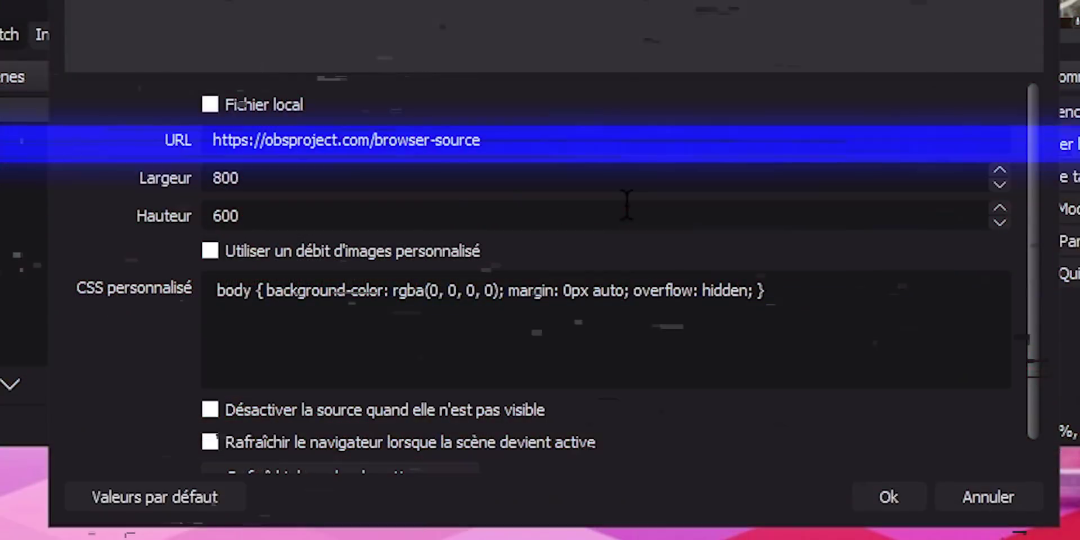
Step: In the OBS browser source properties, set the width to 1280 and the height to 720
drag(286, 180, 148, 180)
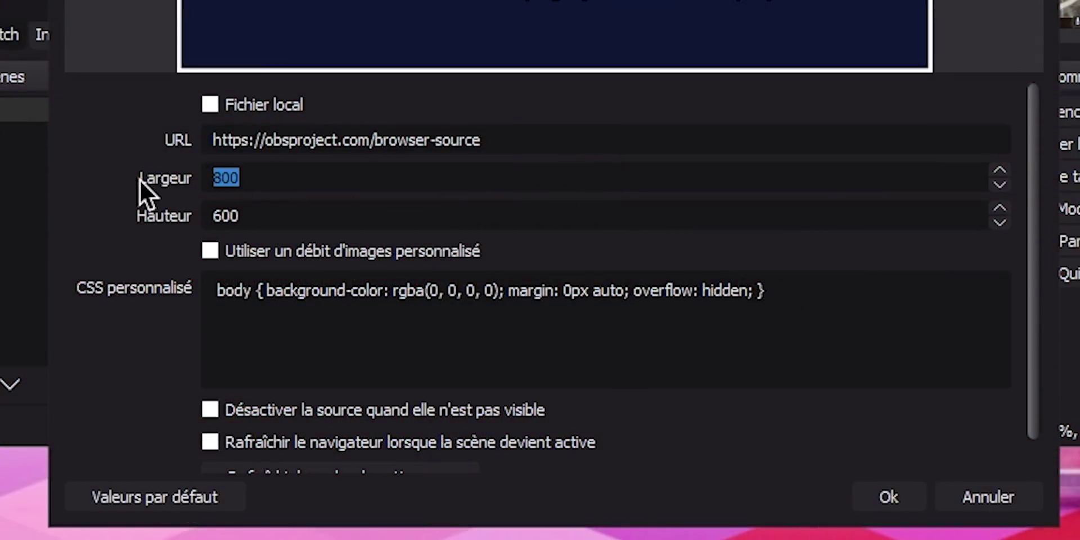
text(1280)
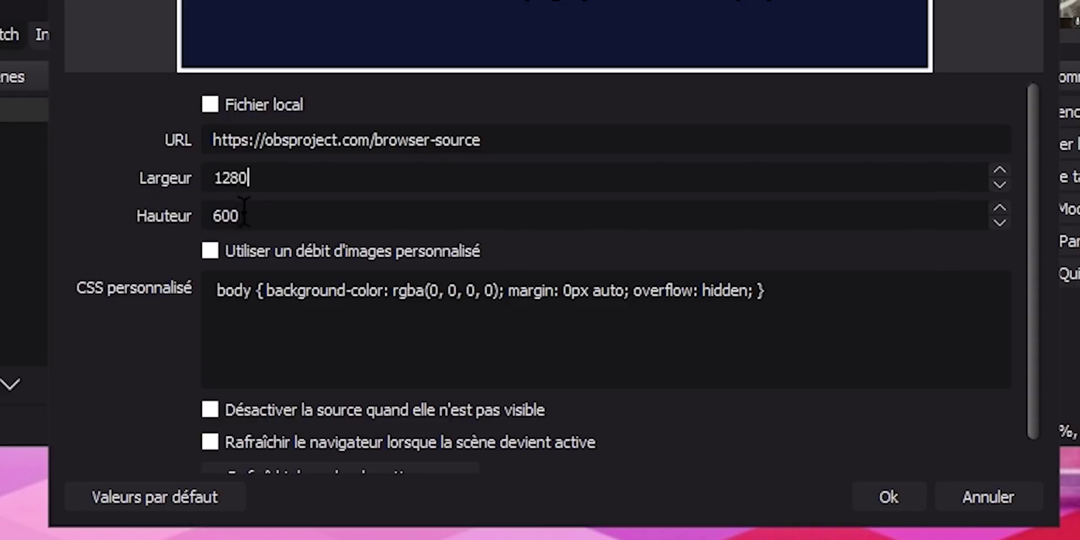
drag(244, 213, 174, 218)
text(720)
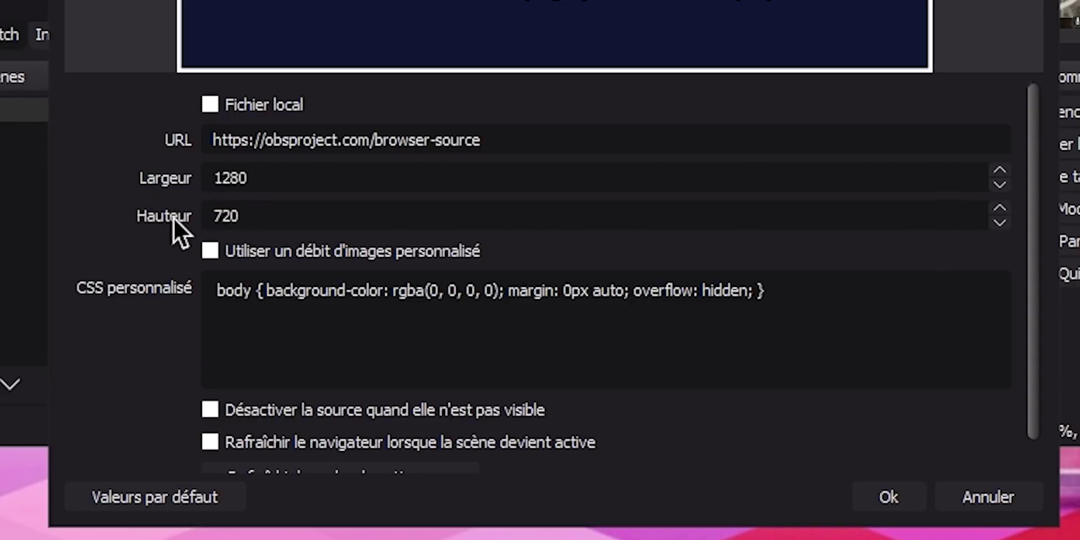
Step: Change the browser source's dimensions to a width of 1600 and a height of 900
drag(269, 178, 157, 183)
text(1600)
drag(247, 216, 184, 217)
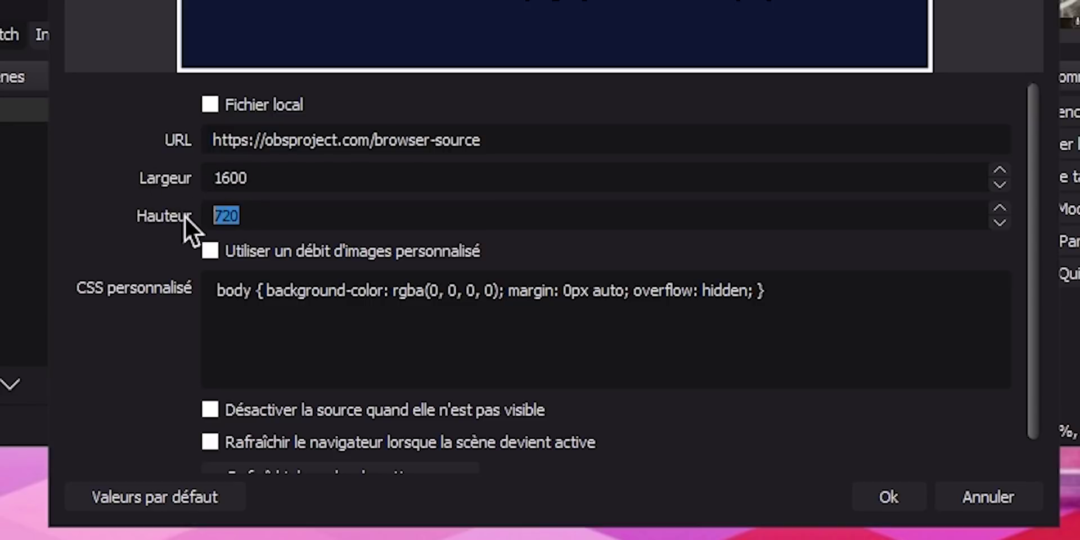
text(900)
Step: Set the browser source's width to 1920 and its height to 1080
drag(249, 178, 218, 187)
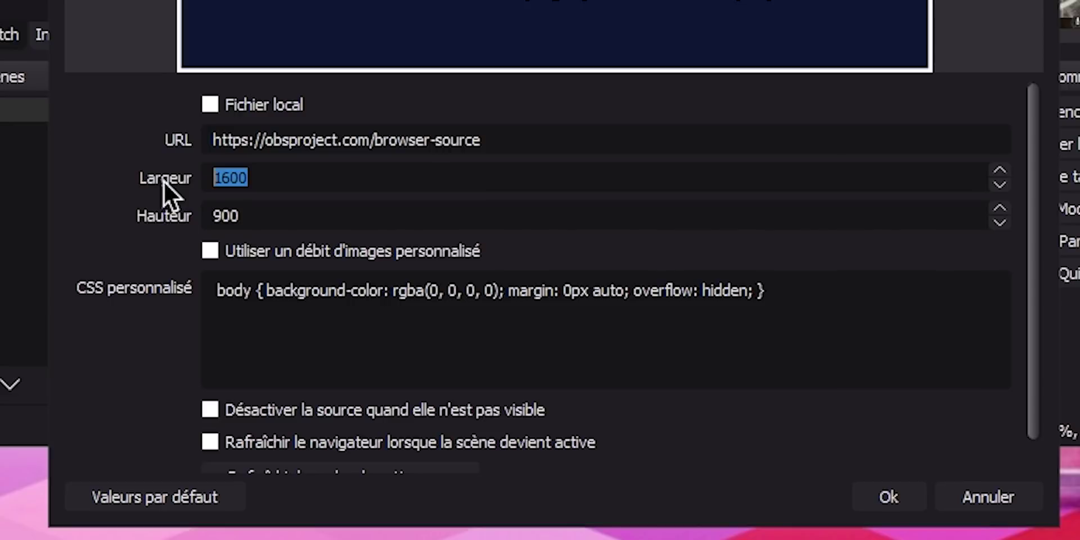
text(1920)
drag(270, 209, 182, 222)
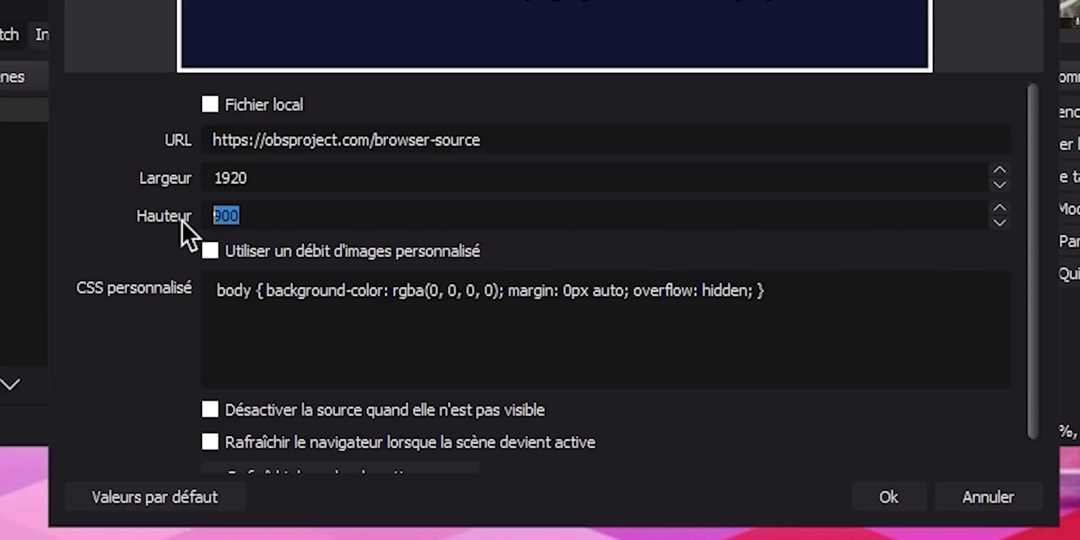
text(1080)
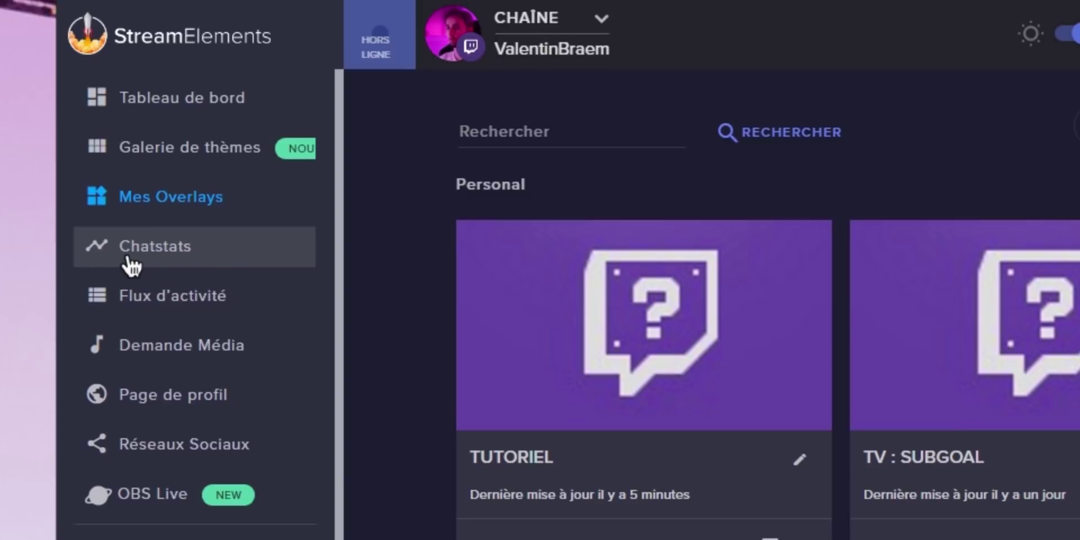
Step: Open the channel's Chatstats page from the StreamElements dashboard and examine its message, chatter, emote, command and hashtag statistics
click(180, 266)
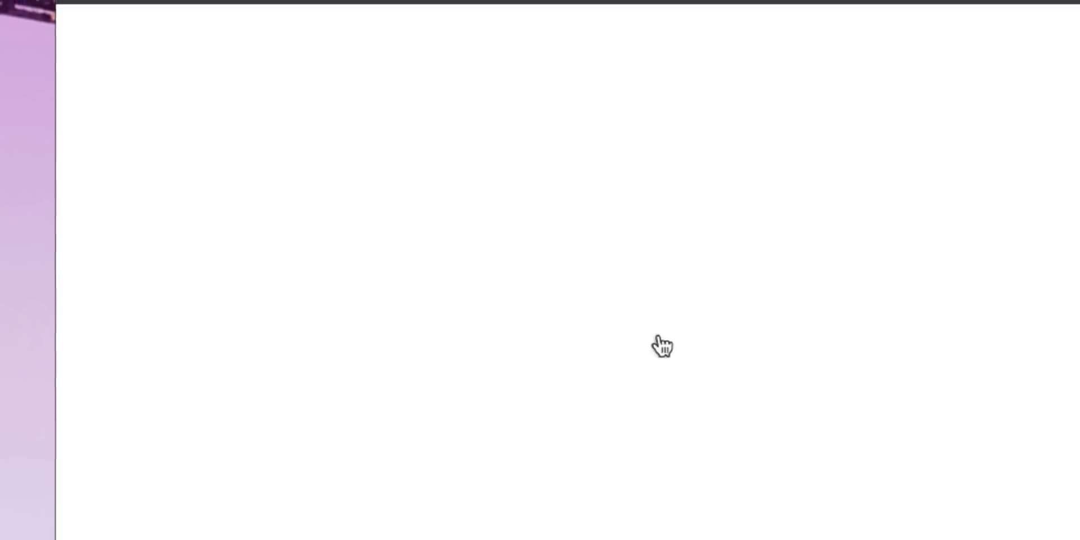
click(831, 55)
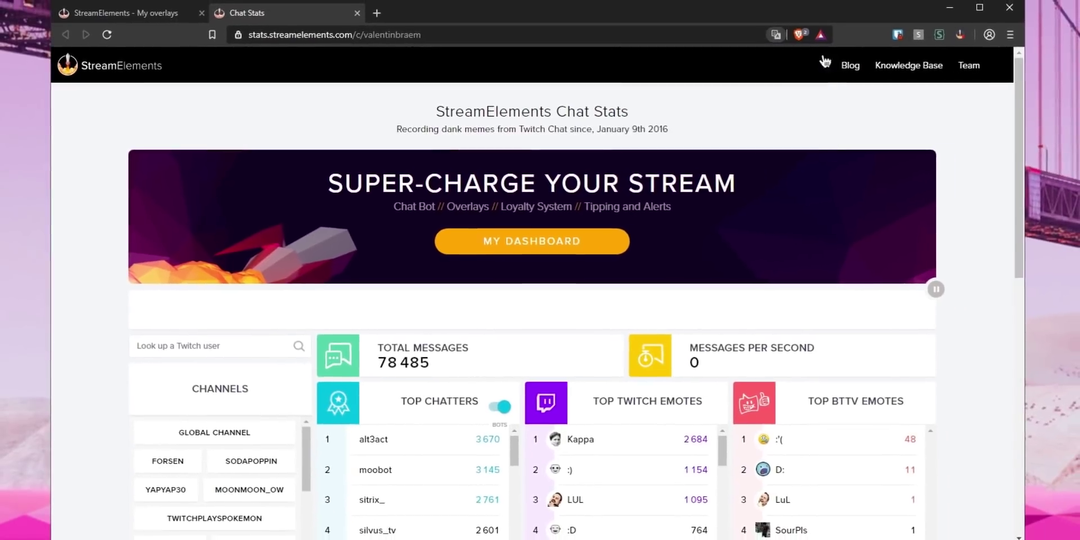
scroll(91, 261, down, 3)
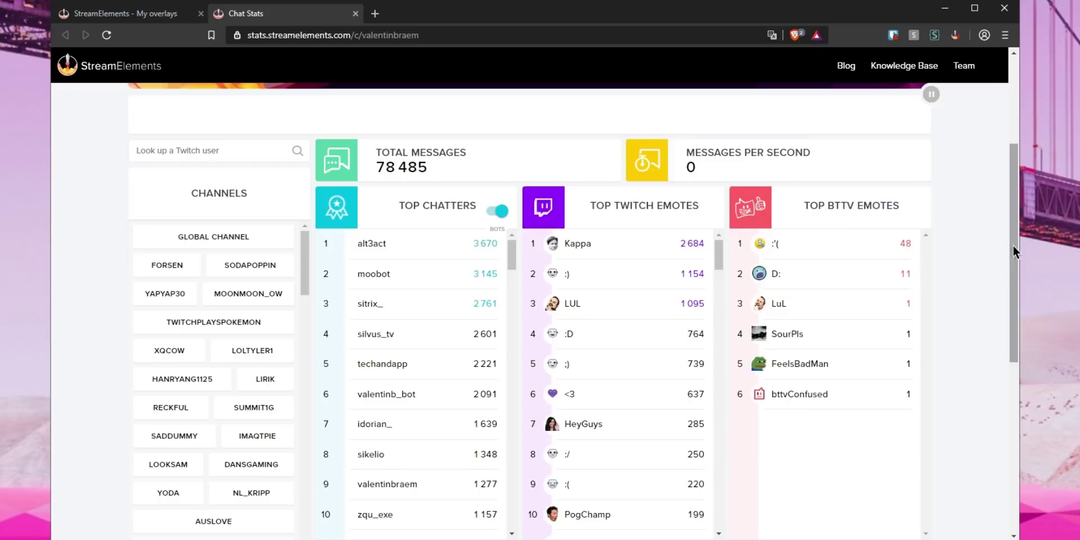
drag(1014, 251, 1016, 348)
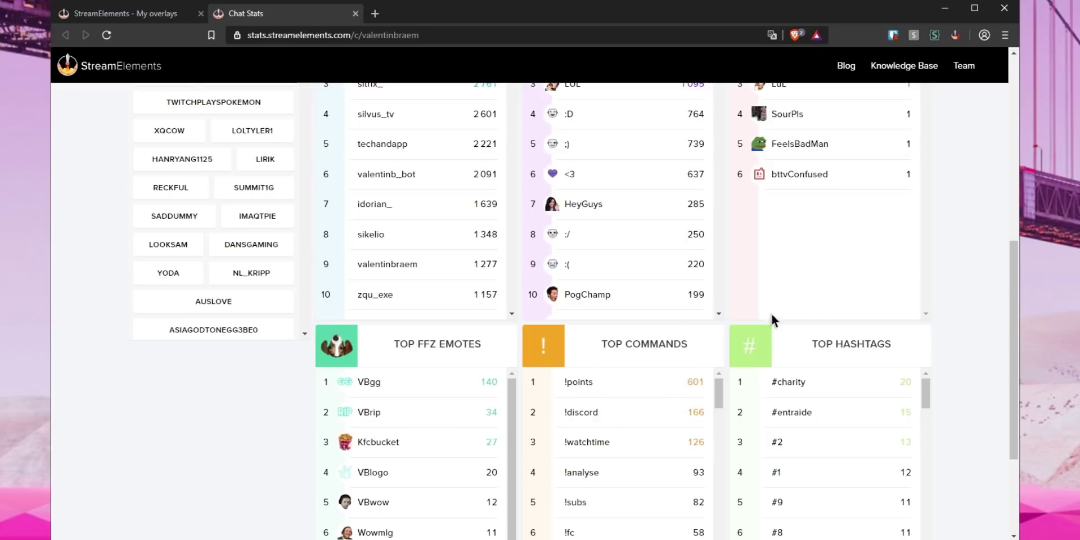
drag(1012, 425, 1005, 318)
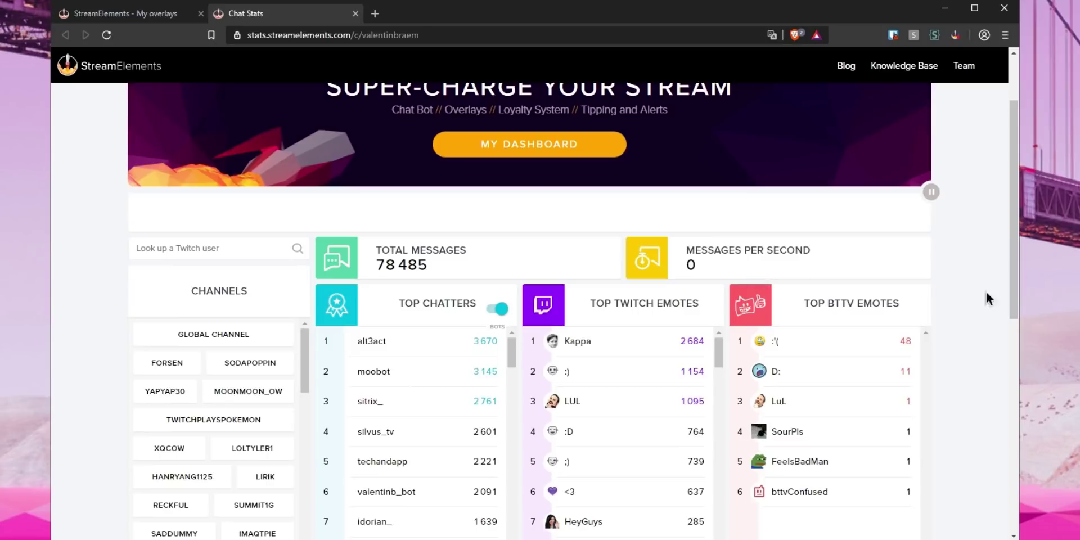
scroll(1014, 284, up, 1)
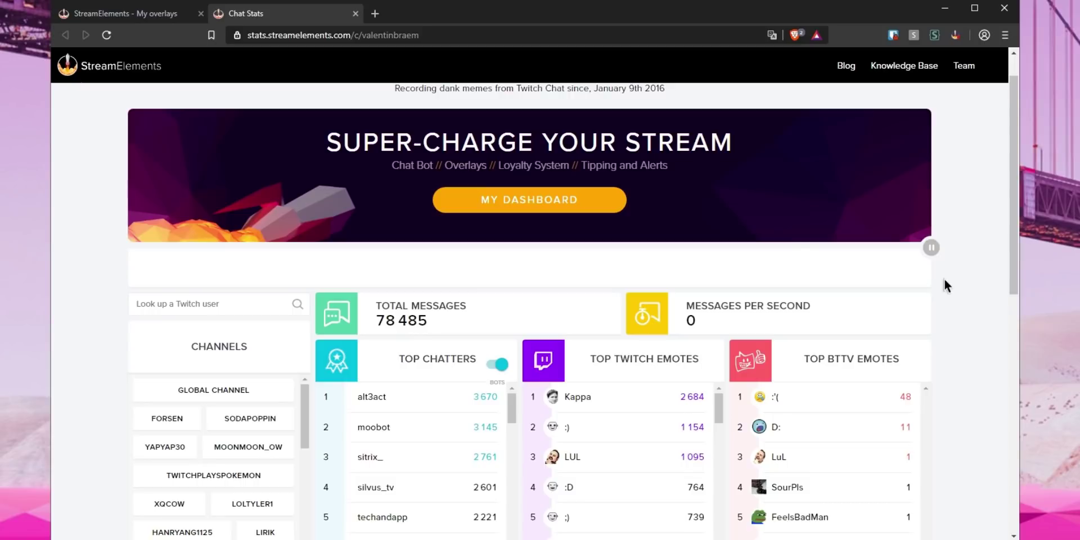
Step: Return to the StreamElements dashboard, open the activity feed and close the Chat Stats page
click(140, 15)
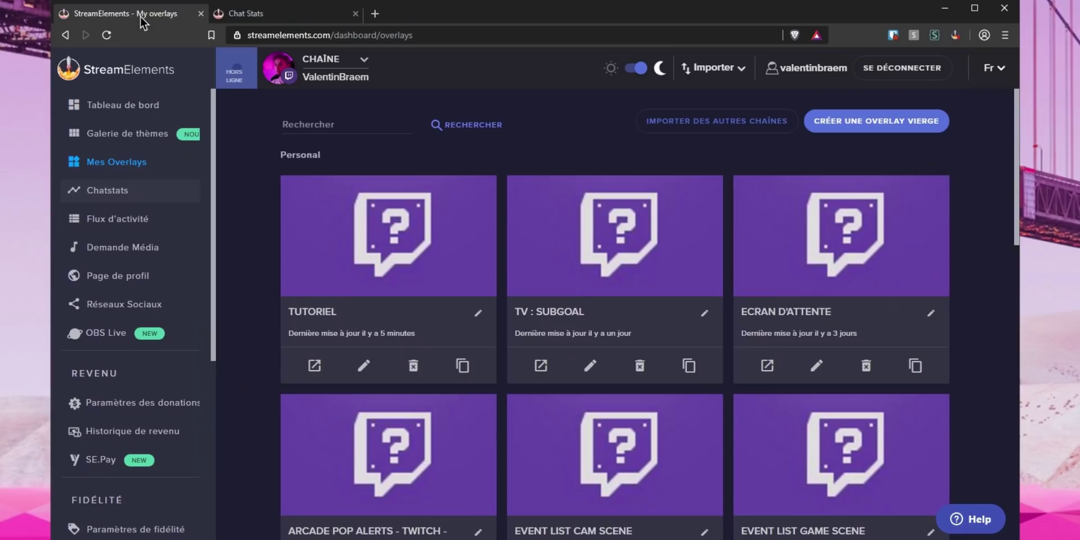
click(100, 225)
click(355, 14)
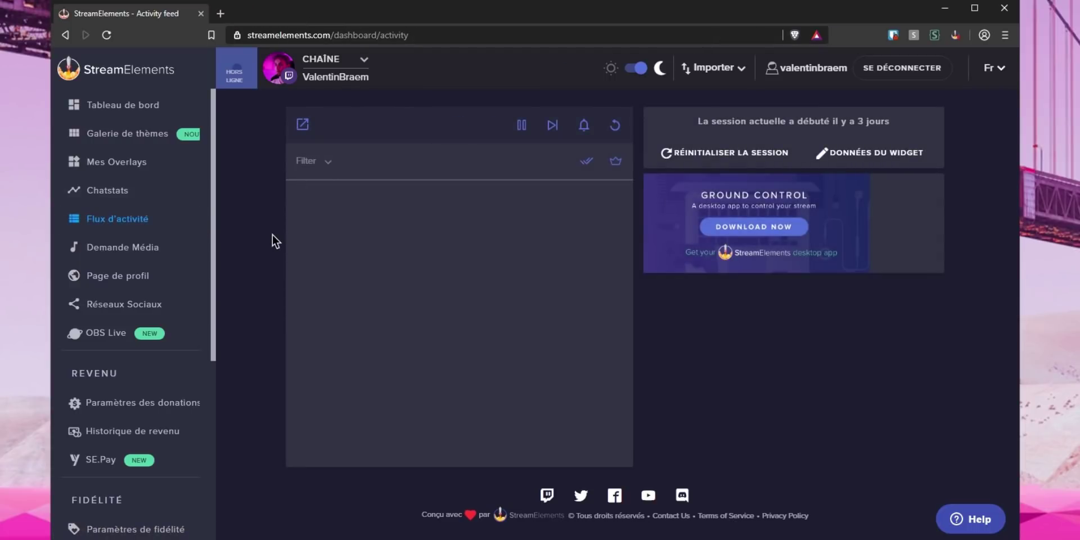
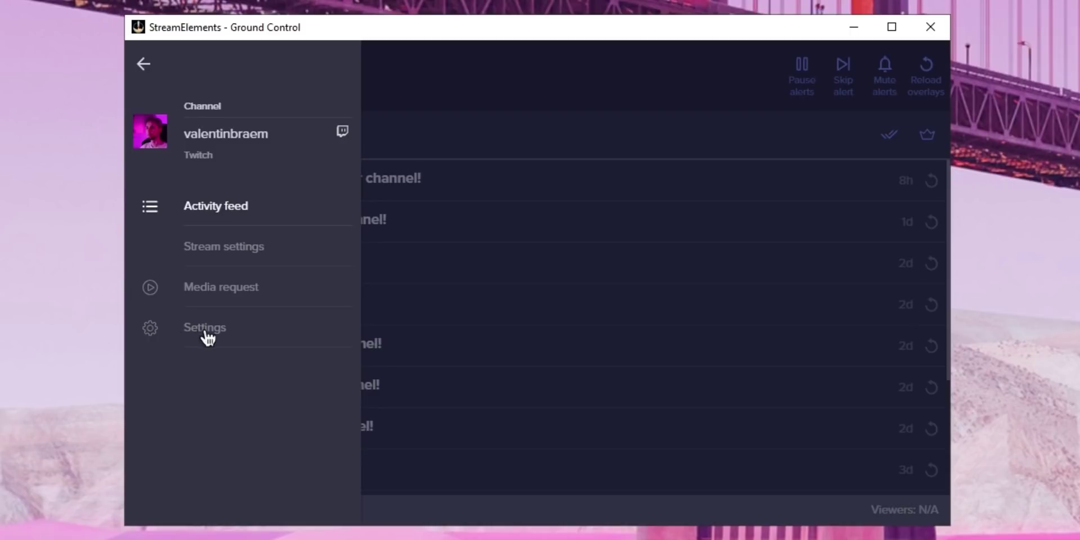
Step: Examine Ground Control's connection, keyboard shortcut and custom bot name settings, and return to its navigation menu
click(213, 332)
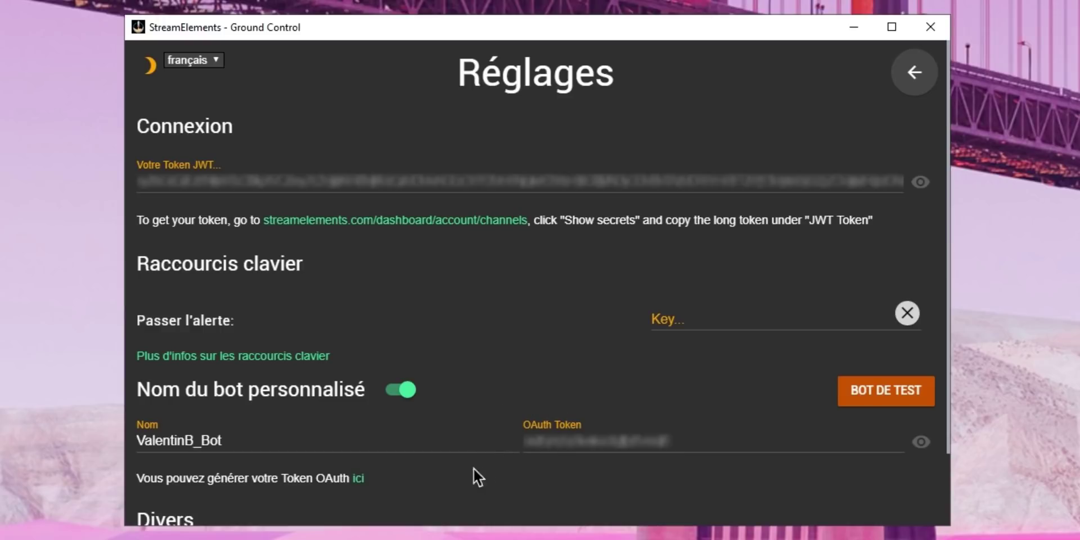
click(907, 83)
click(146, 68)
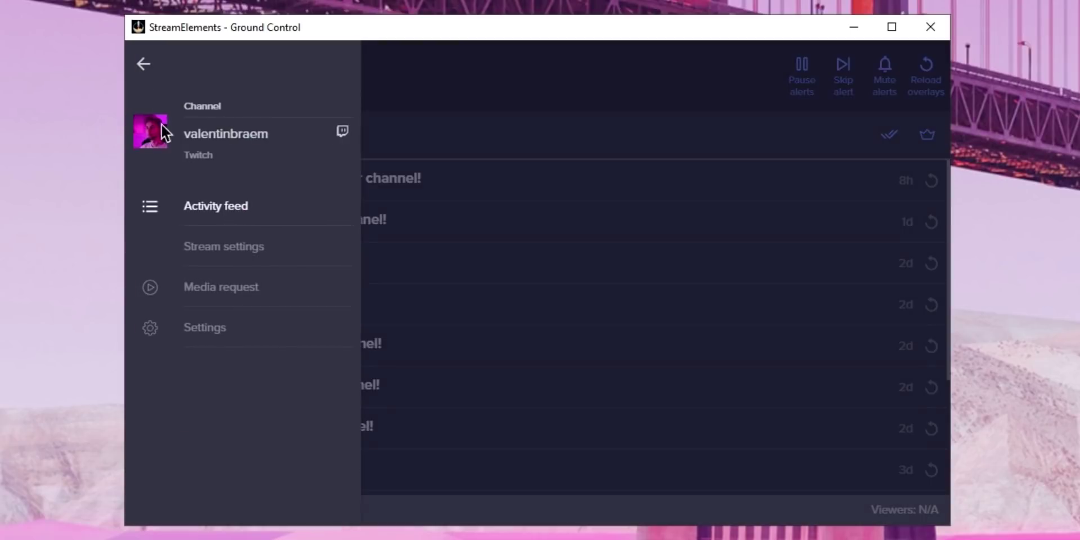
Step: Open Ground Control's Media Request page and examine its video player and playing queue
click(209, 290)
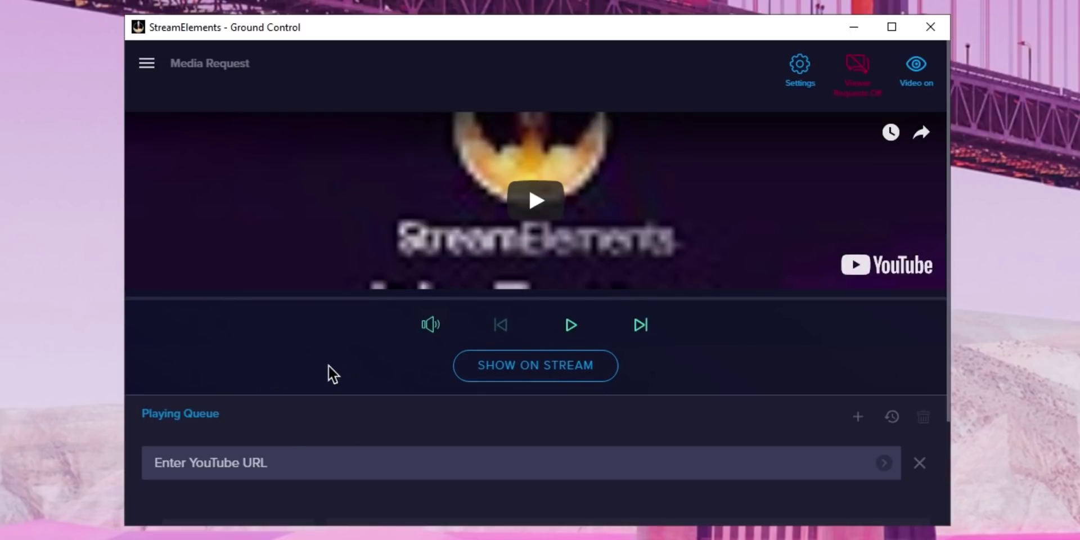
scroll(328, 365, down, 3)
scroll(409, 431, up, 3)
scroll(390, 457, down, 3)
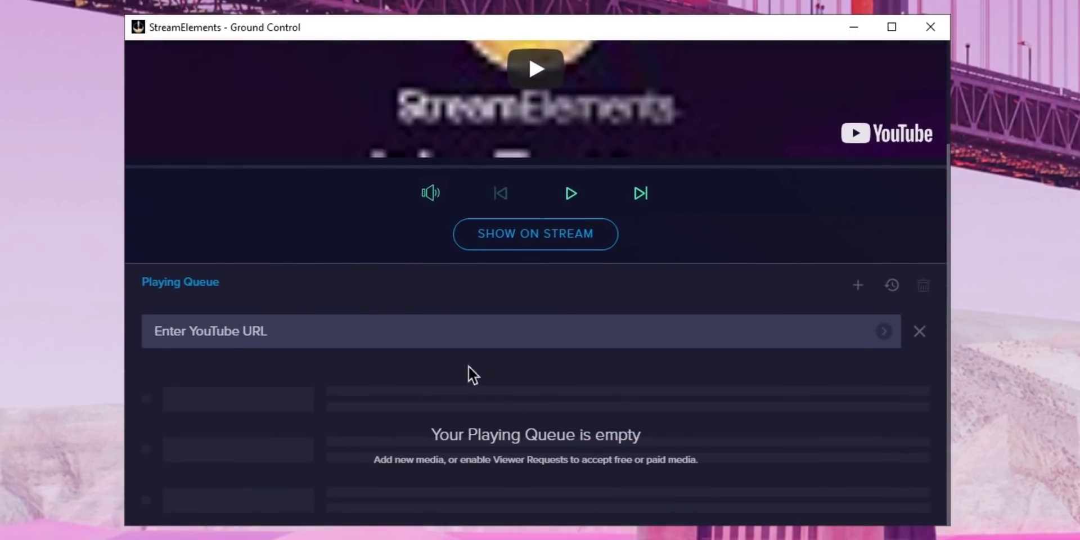
scroll(756, 427, up, 3)
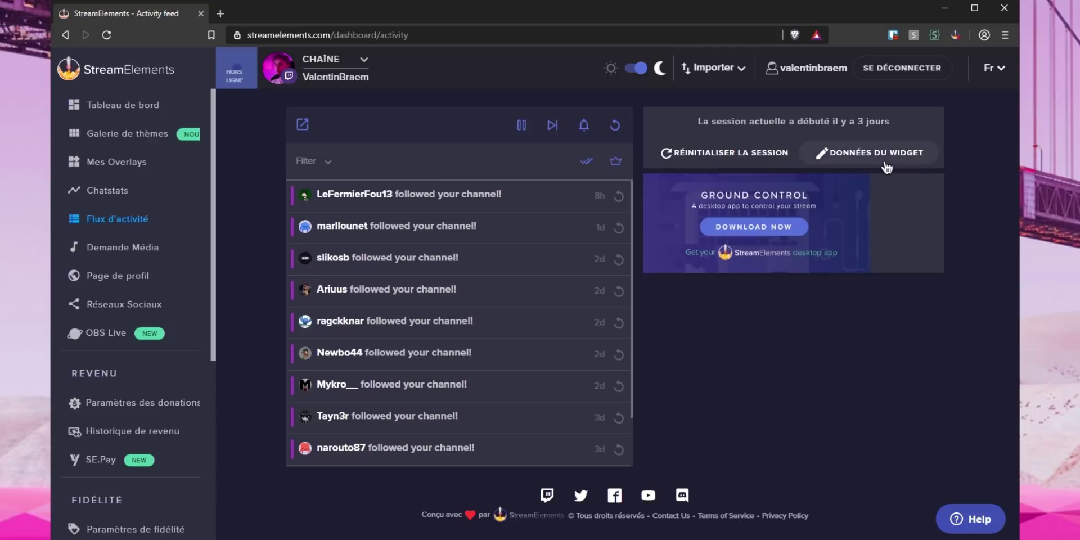
Step: Open the widget data from the dashboard's activity feed and review its labels, including the most recent subscriber, its goals and its totals
click(869, 153)
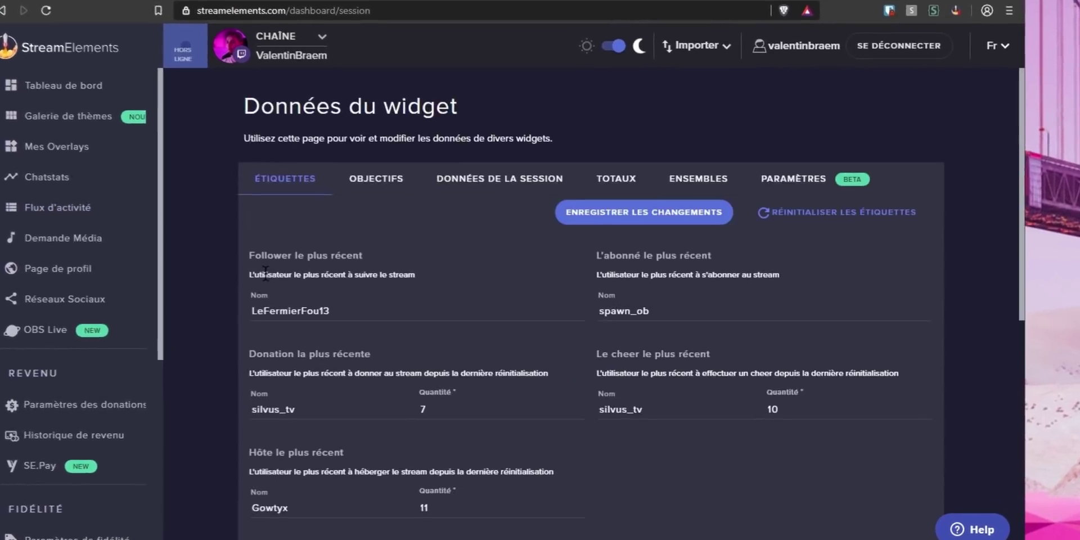
scroll(79, 231, down, 3)
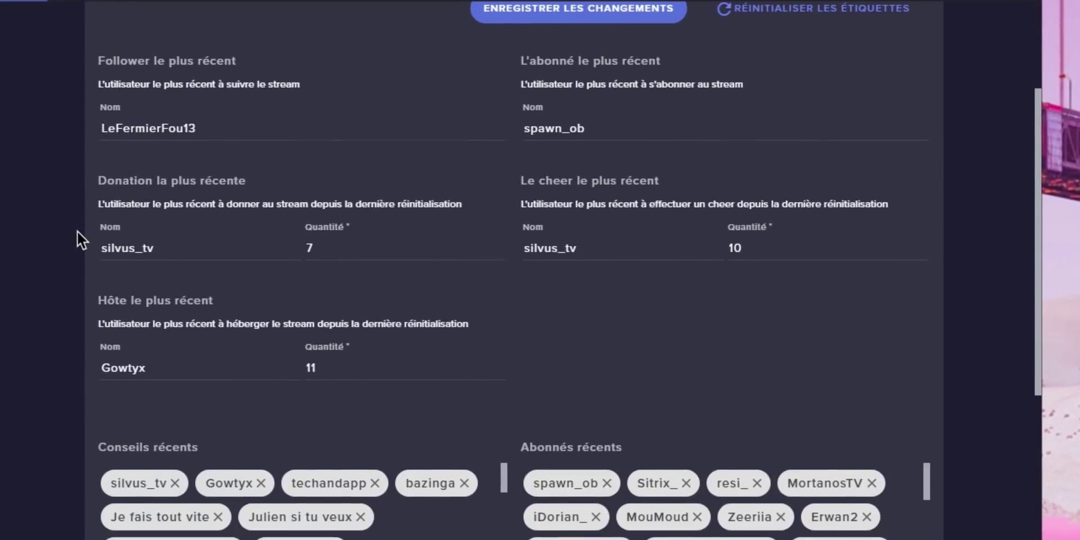
scroll(77, 231, up, 1)
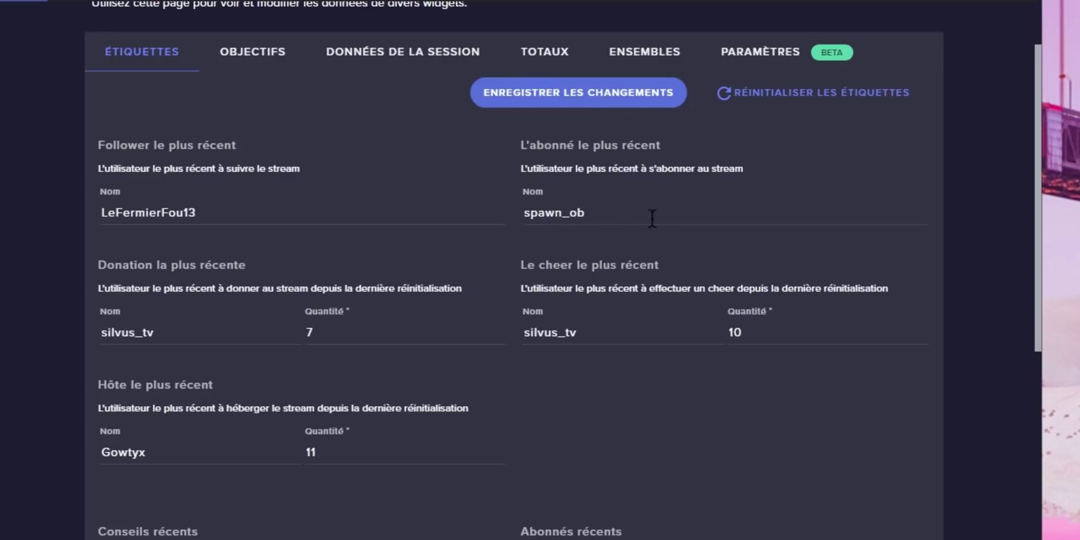
click(604, 215)
double_click(604, 215)
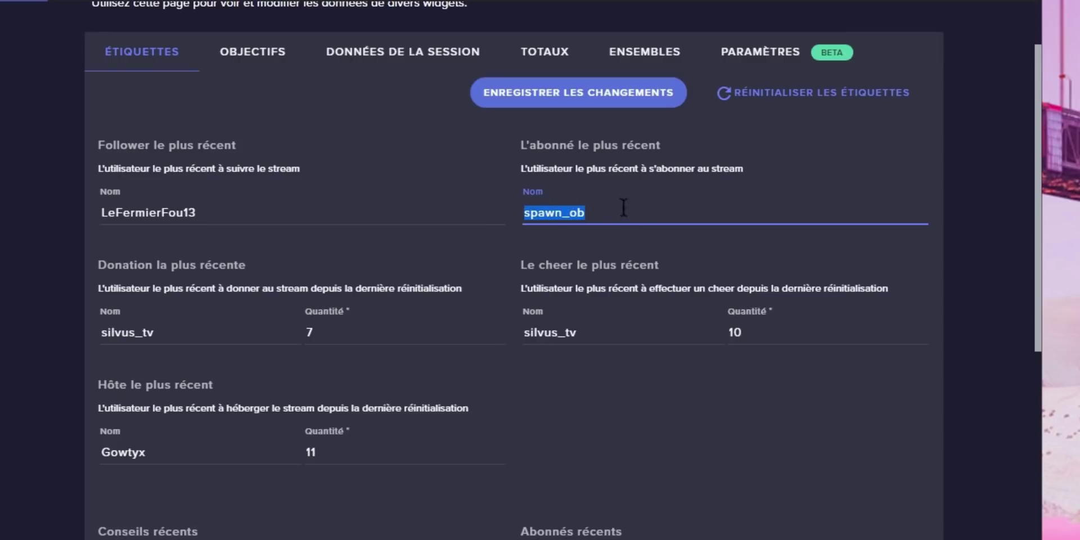
click(418, 142)
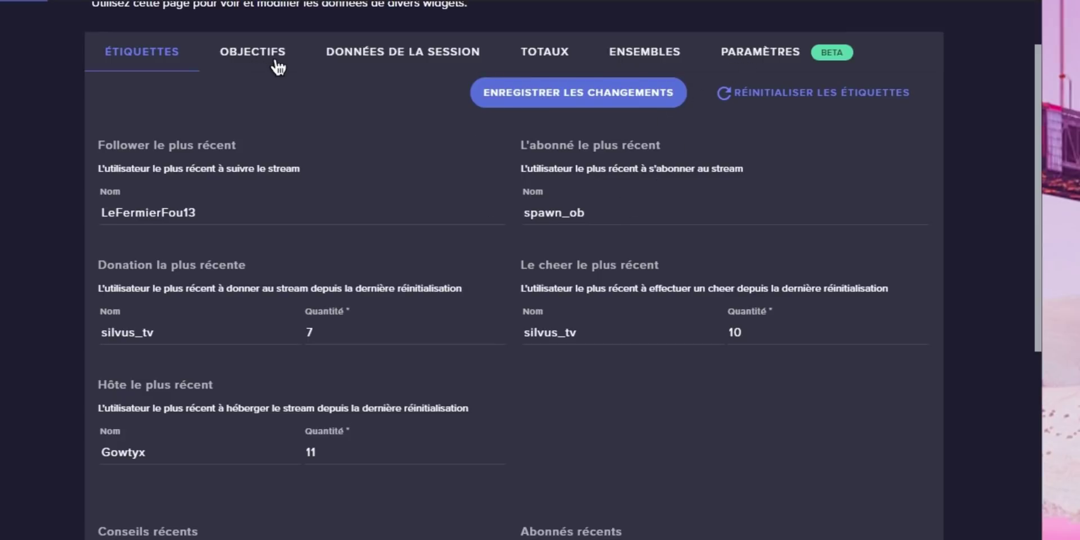
click(256, 63)
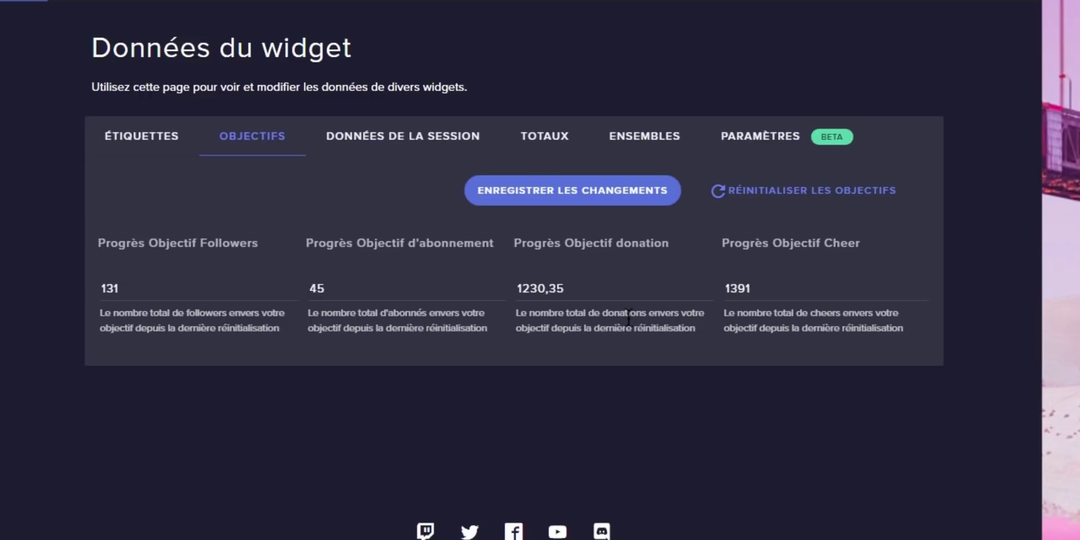
click(550, 142)
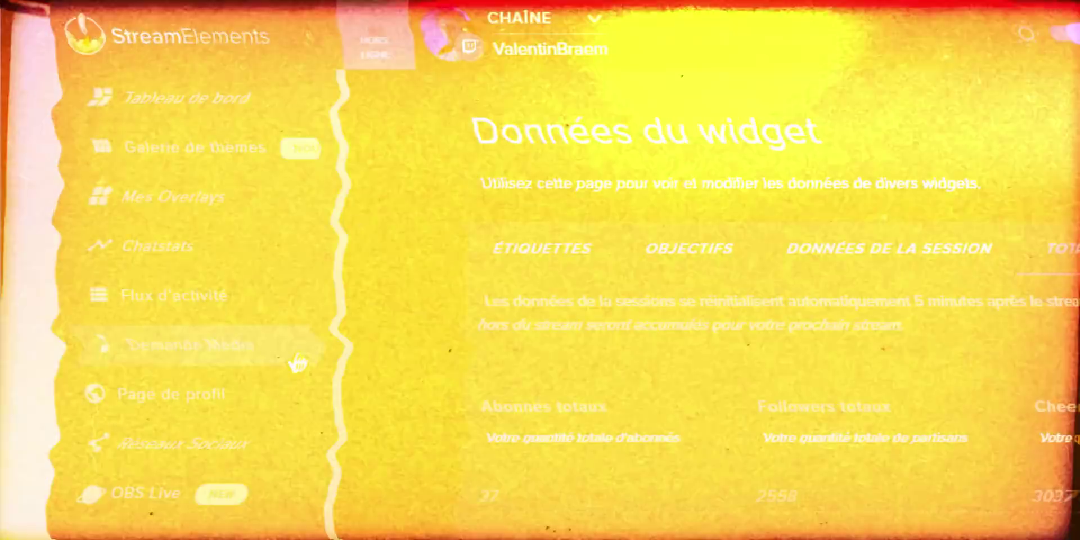
Step: Open the dashboard's Media Request page and examine the player, the option to add YouTube media and the video queue
click(285, 356)
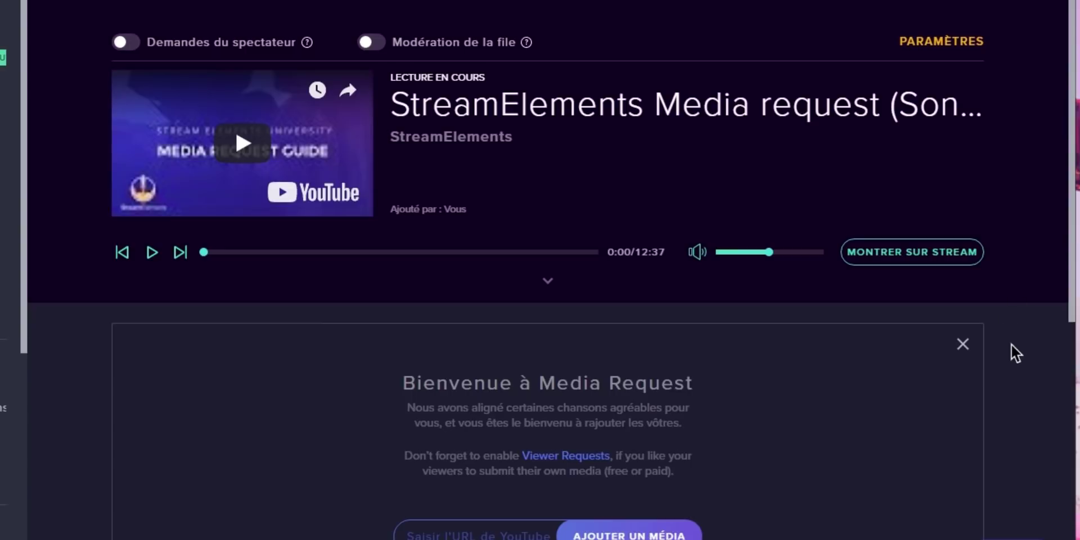
scroll(357, 378, down, 5)
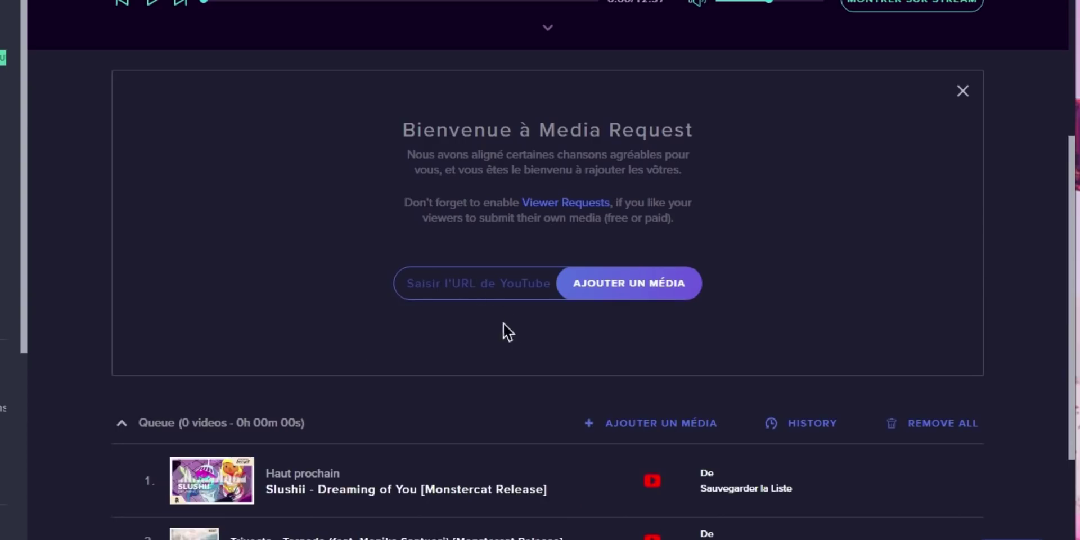
scroll(507, 330, down, 5)
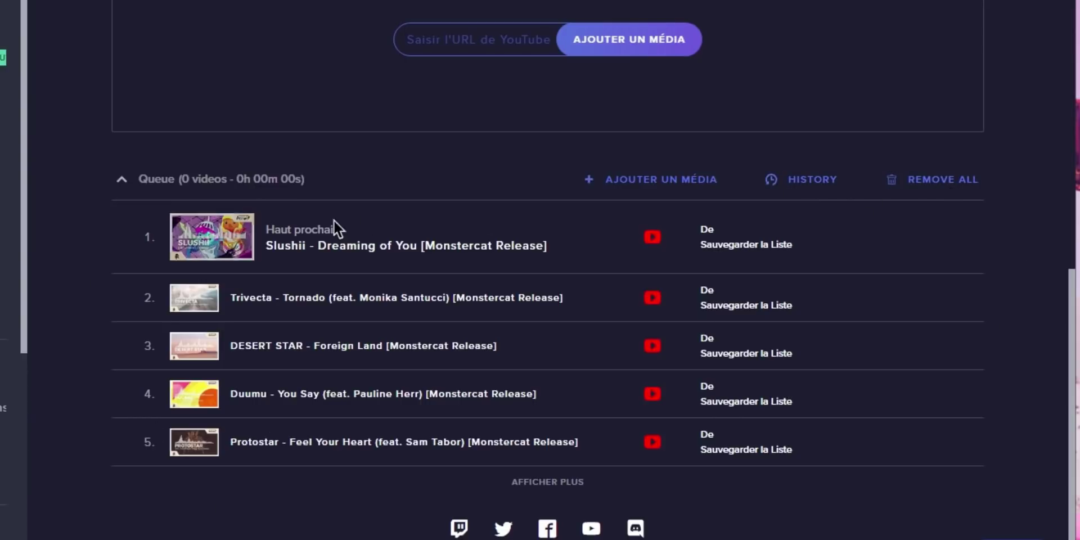
scroll(366, 264, up, 8)
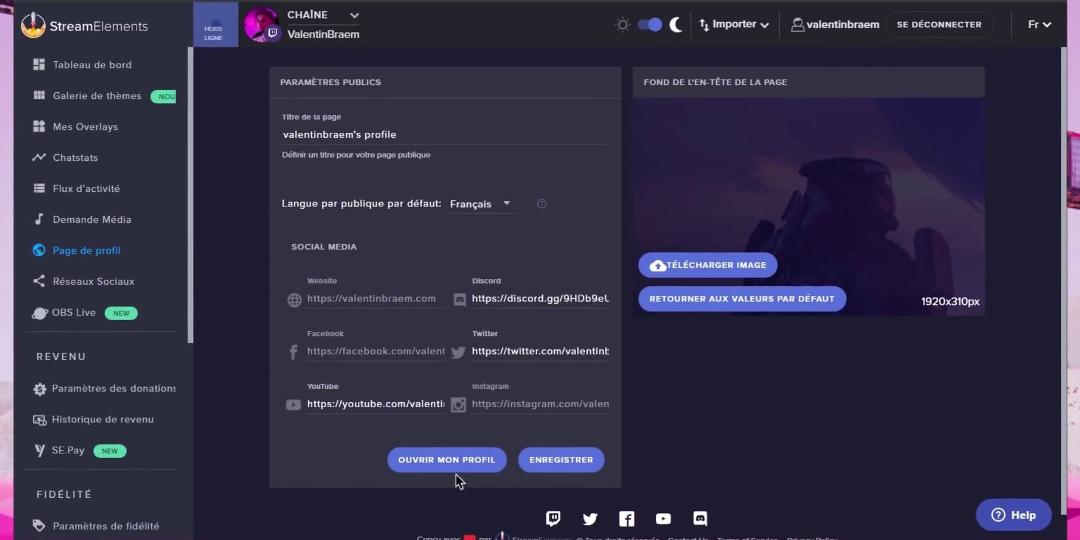
Step: Open the channel's public profile, examine its stream, points and social links, and return to the profile page settings
click(445, 467)
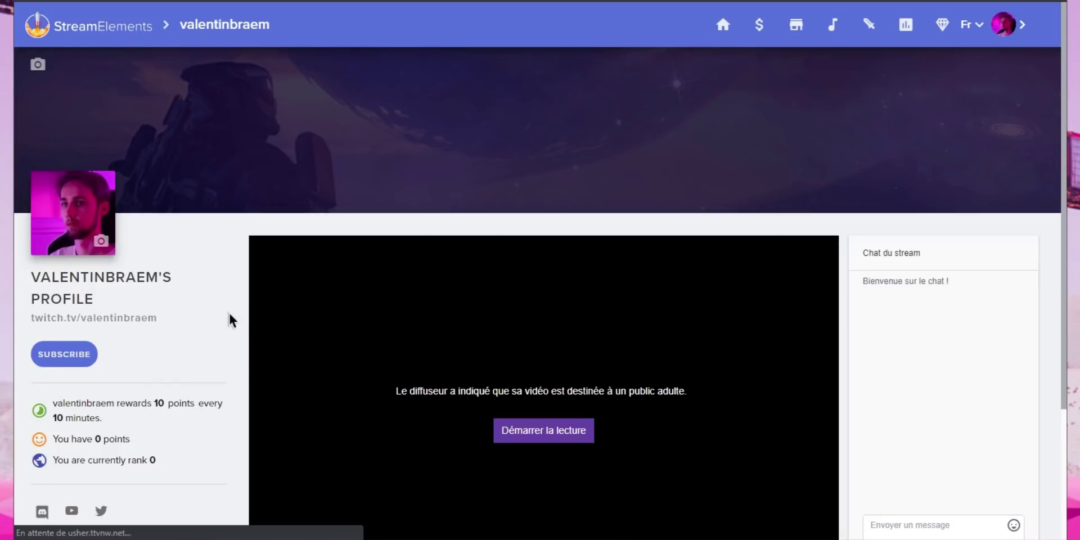
scroll(223, 299, down, 3)
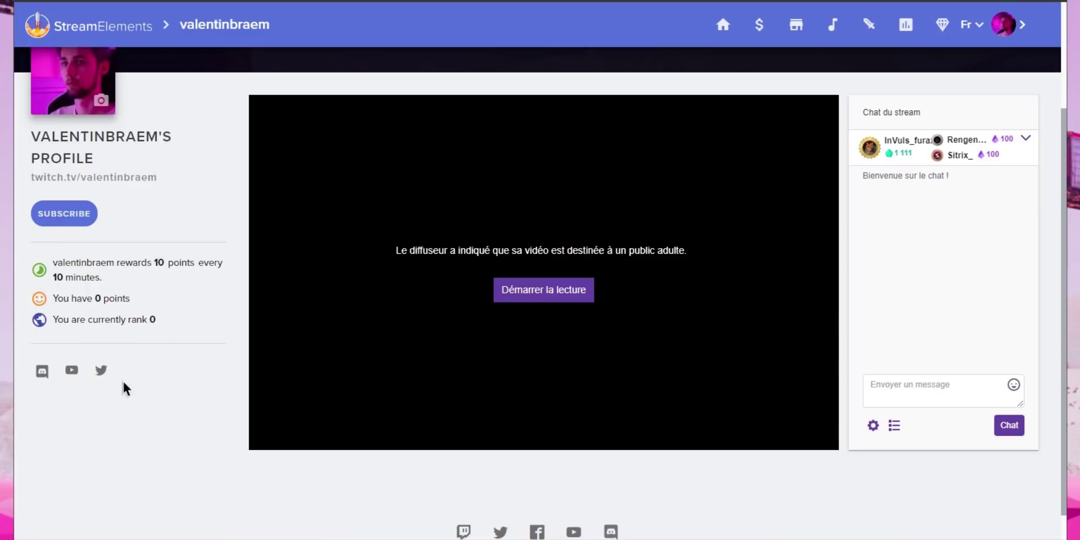
scroll(186, 332, up, 3)
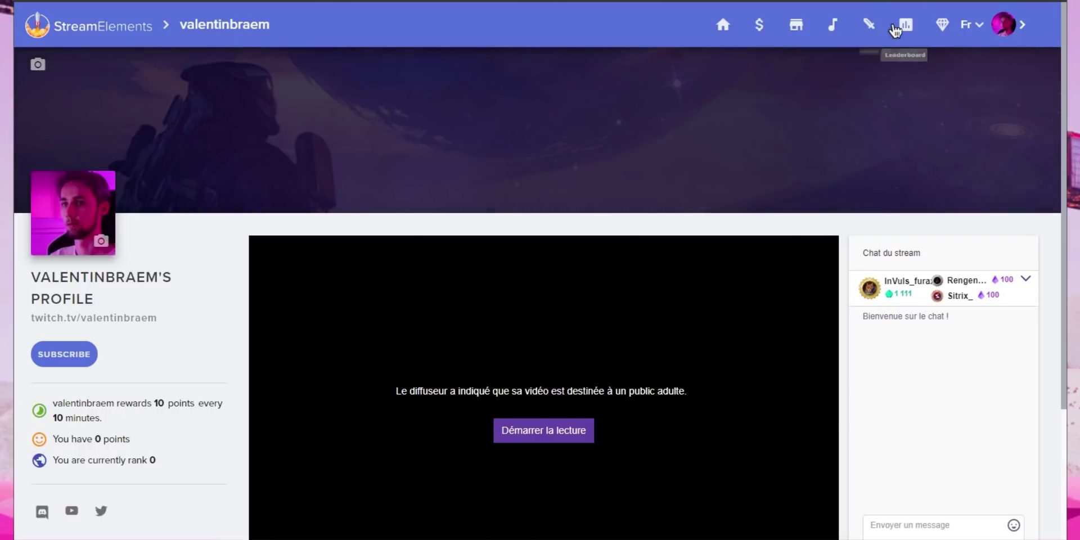
scroll(181, 289, down, 2)
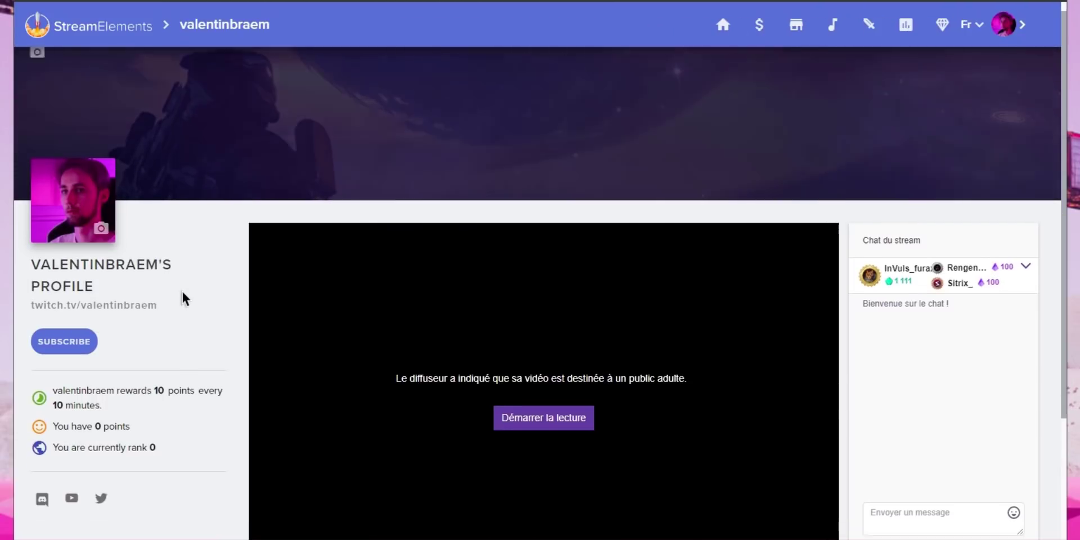
scroll(191, 282, up, 1)
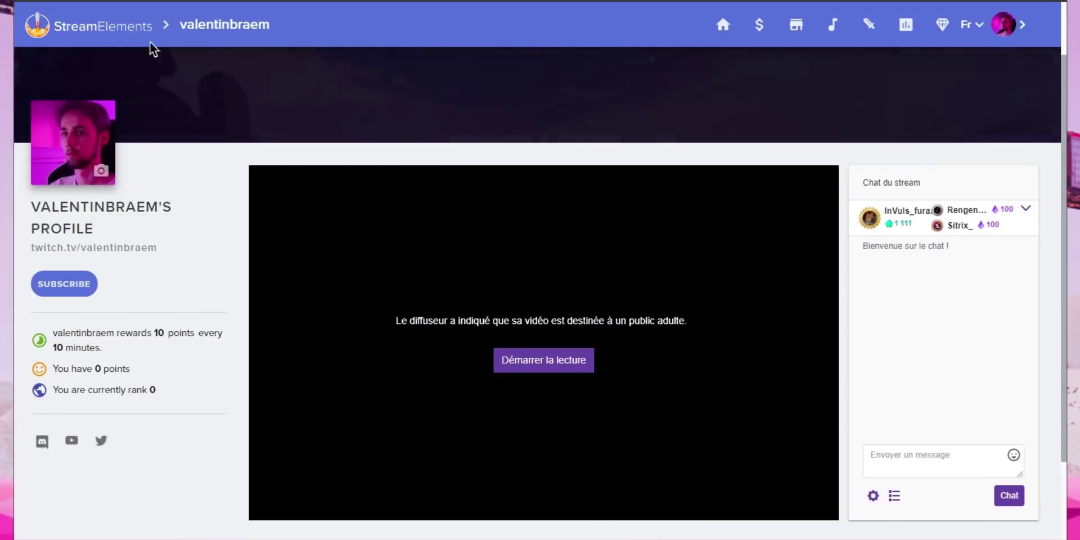
click(192, 1)
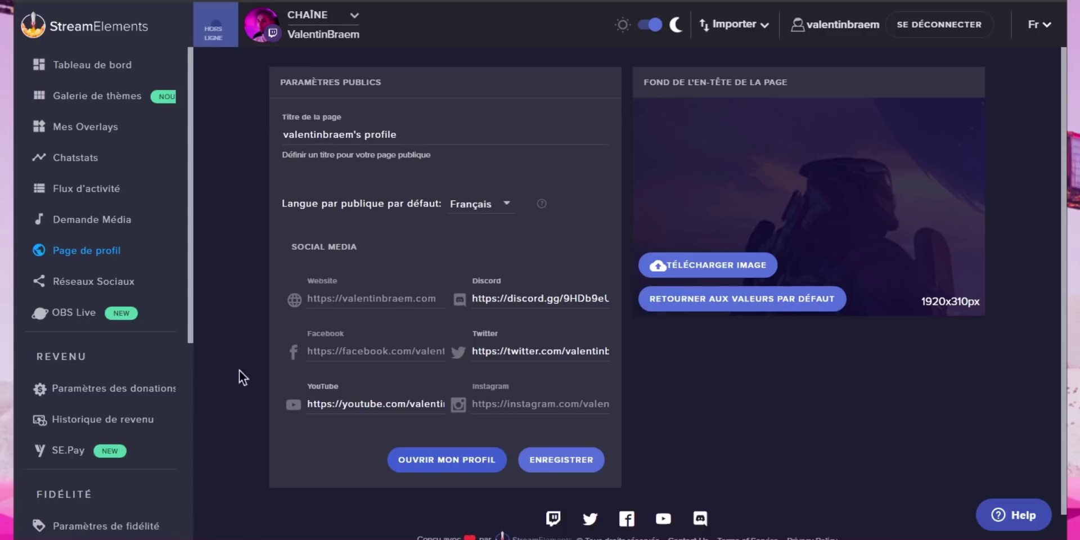
Step: Review the automated Twitter post settings for social networks and the OBS Live presentation page with its download option
click(90, 282)
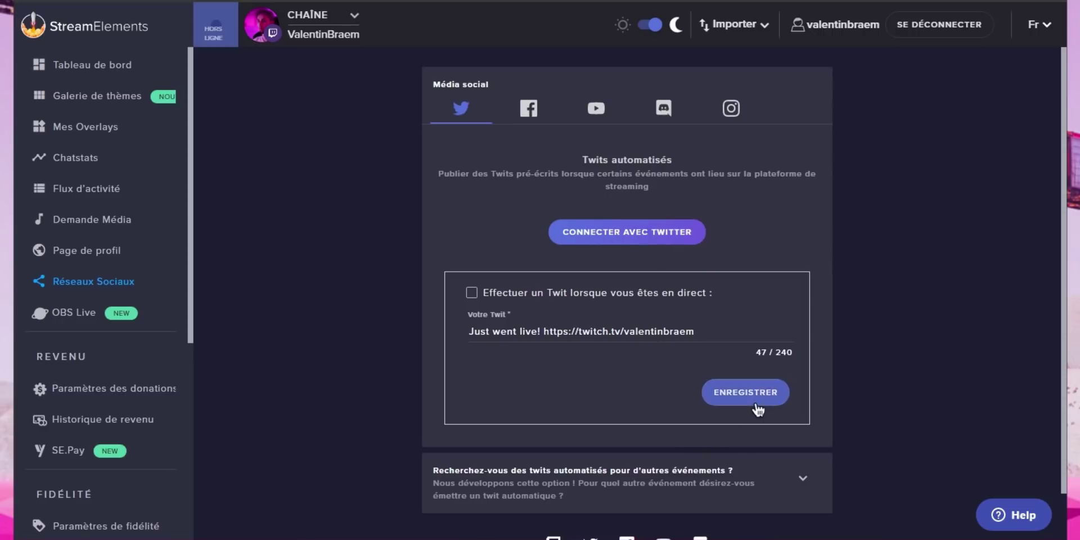
click(79, 312)
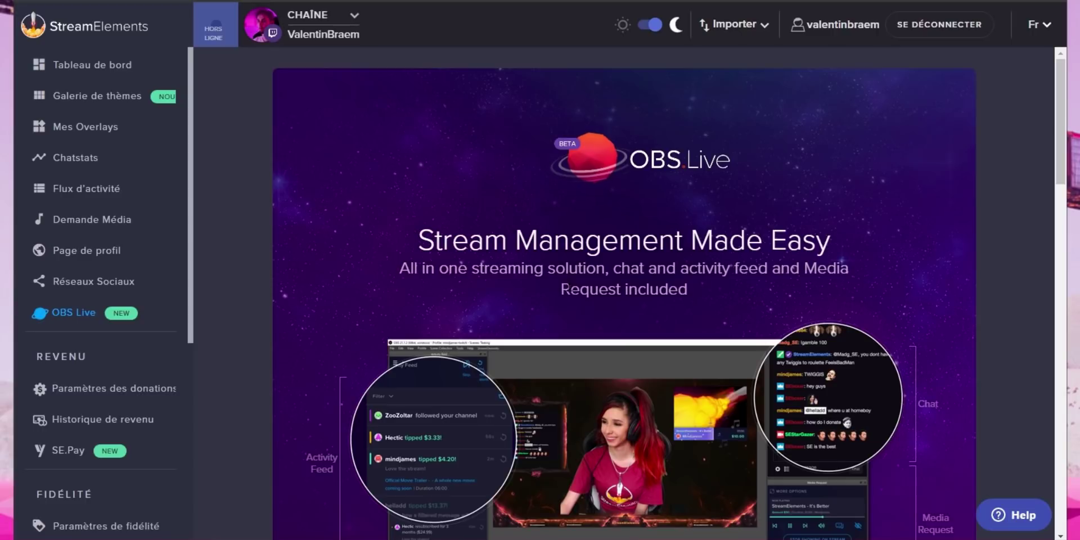
scroll(563, 293, down, 4)
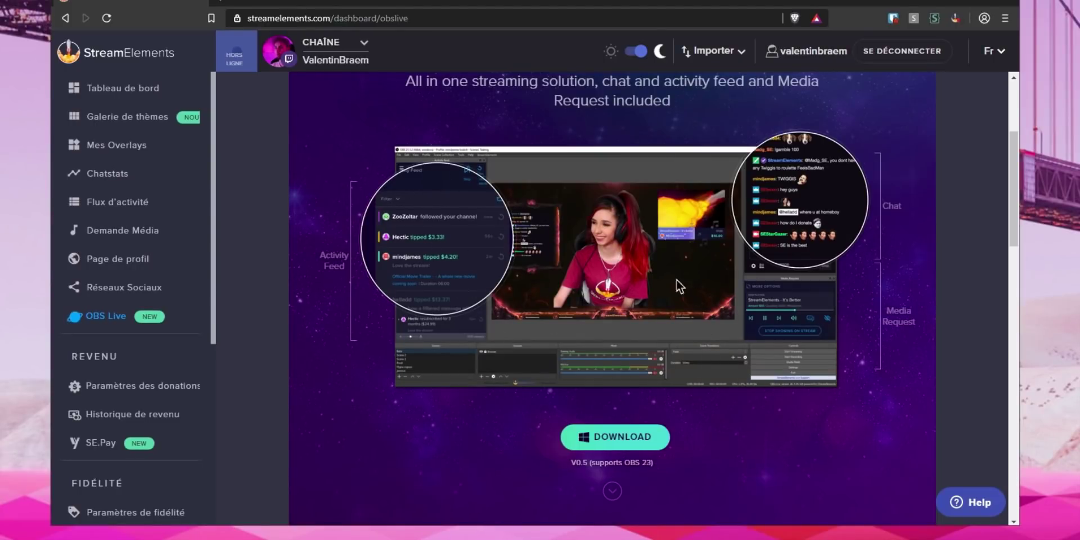
scroll(346, 371, up, 1)
scroll(350, 367, down, 1)
Step: Open the donation settings and examine the donation page's images, currency, preset amounts and message field
scroll(109, 366, down, 2)
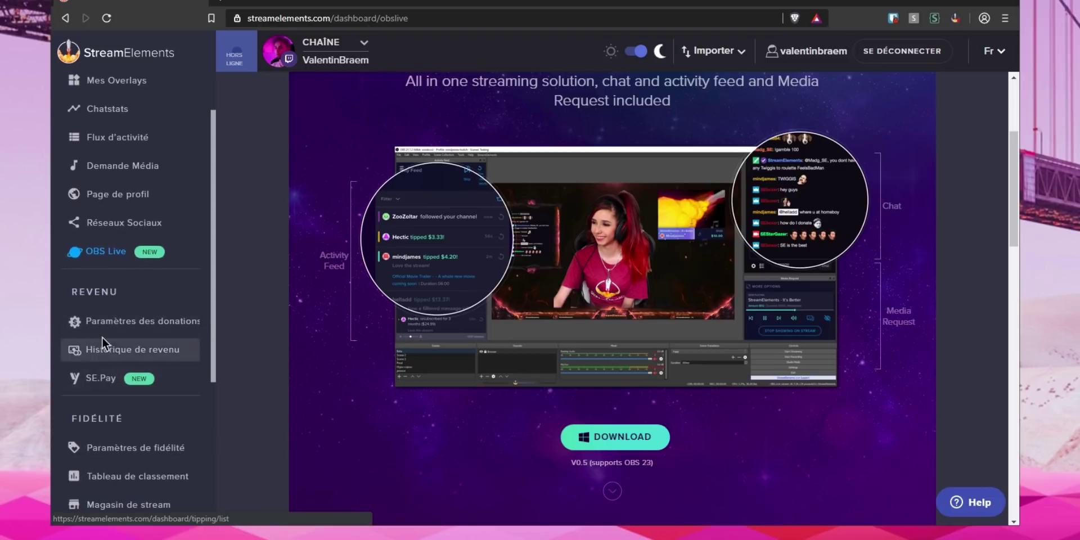
click(118, 326)
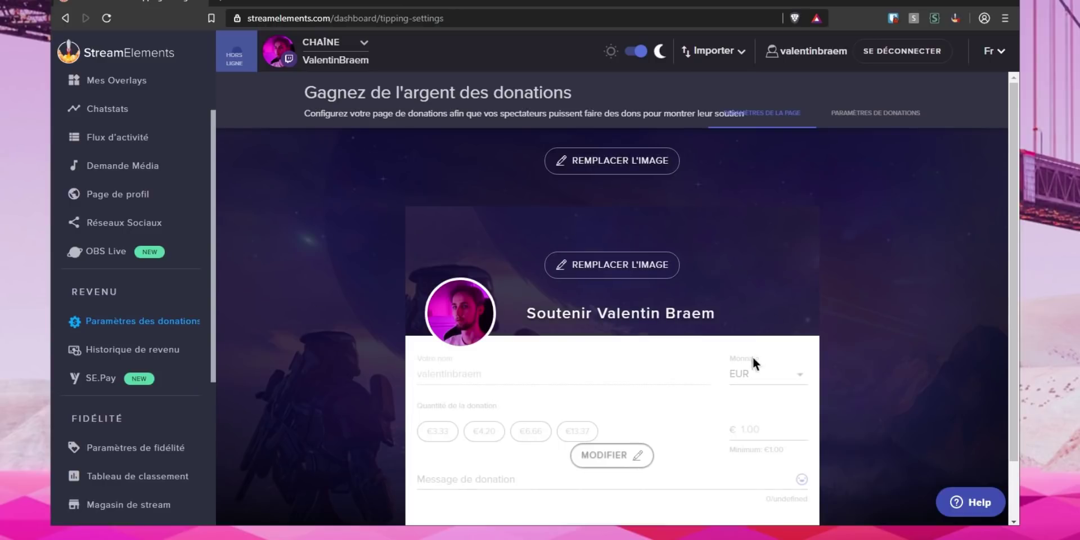
scroll(602, 405, down, 2)
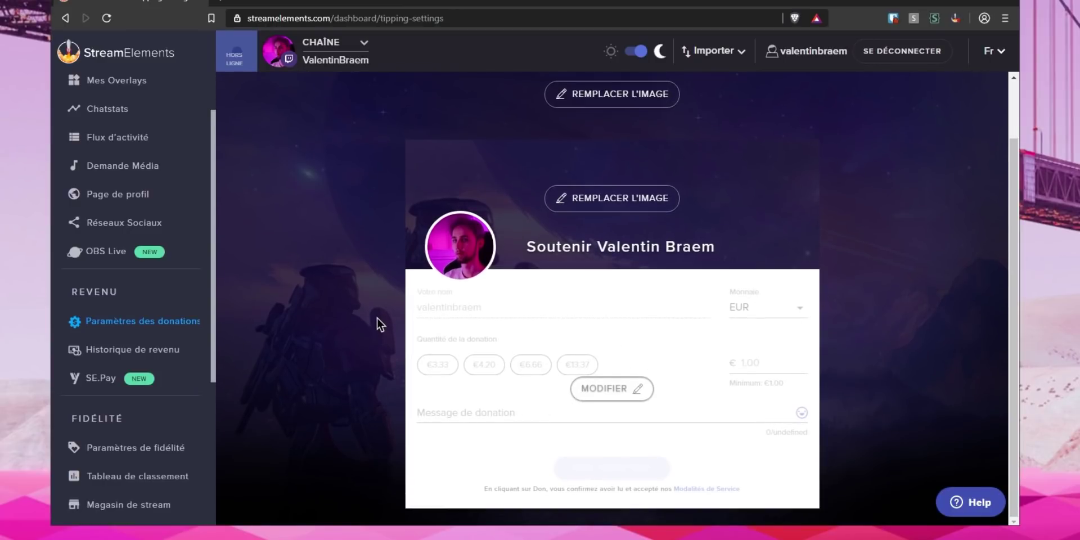
scroll(374, 309, up, 2)
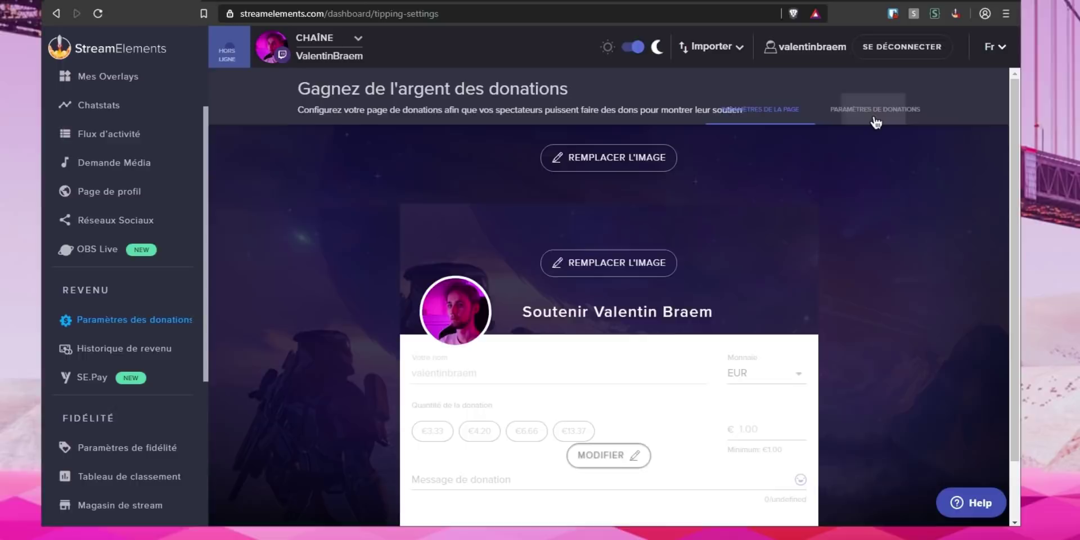
Step: Switch to the donation parameters and review the payment providers and the page settings down to the donation presets
click(874, 117)
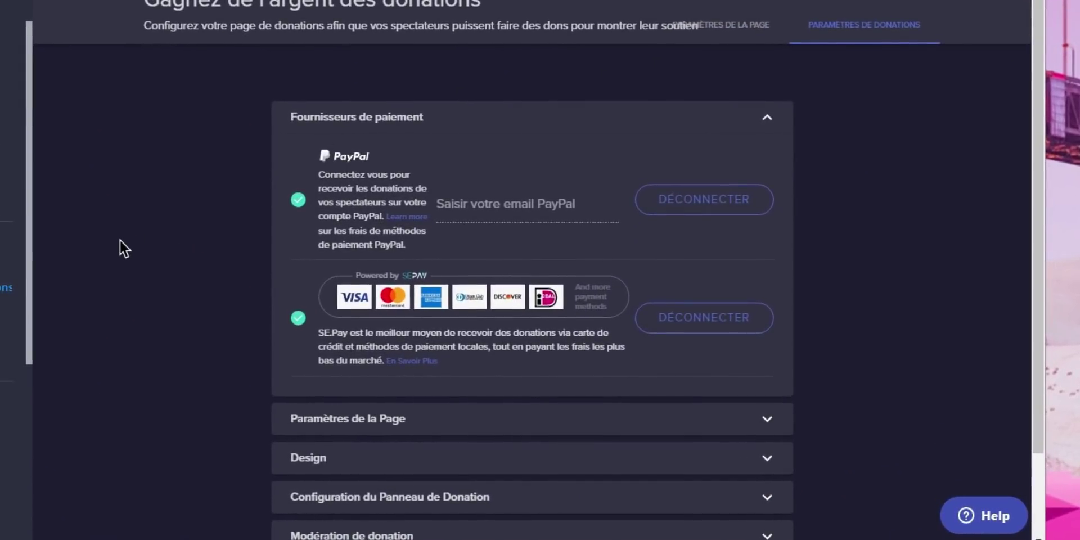
scroll(121, 241, down, 2)
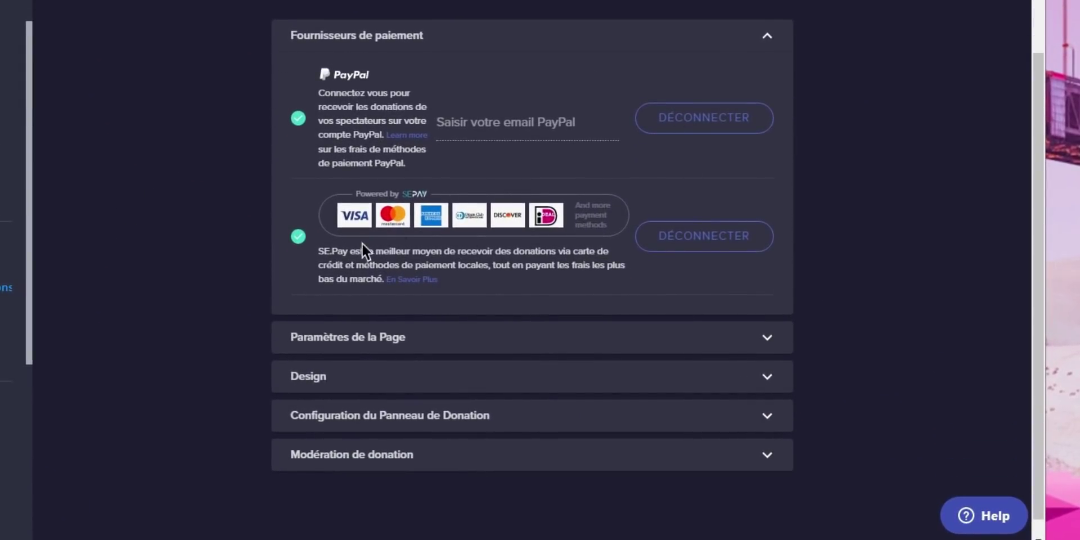
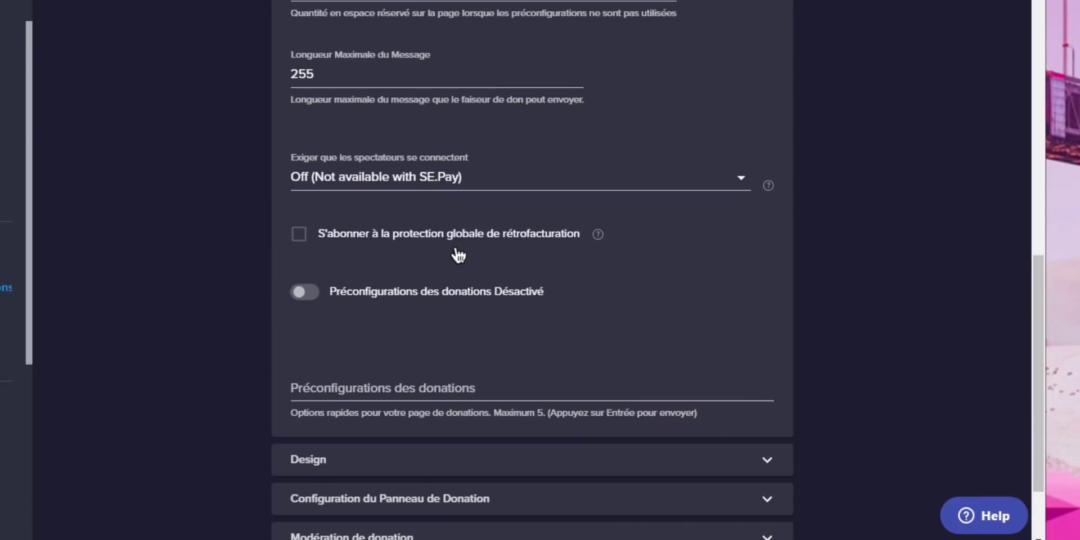
scroll(459, 255, down, 2)
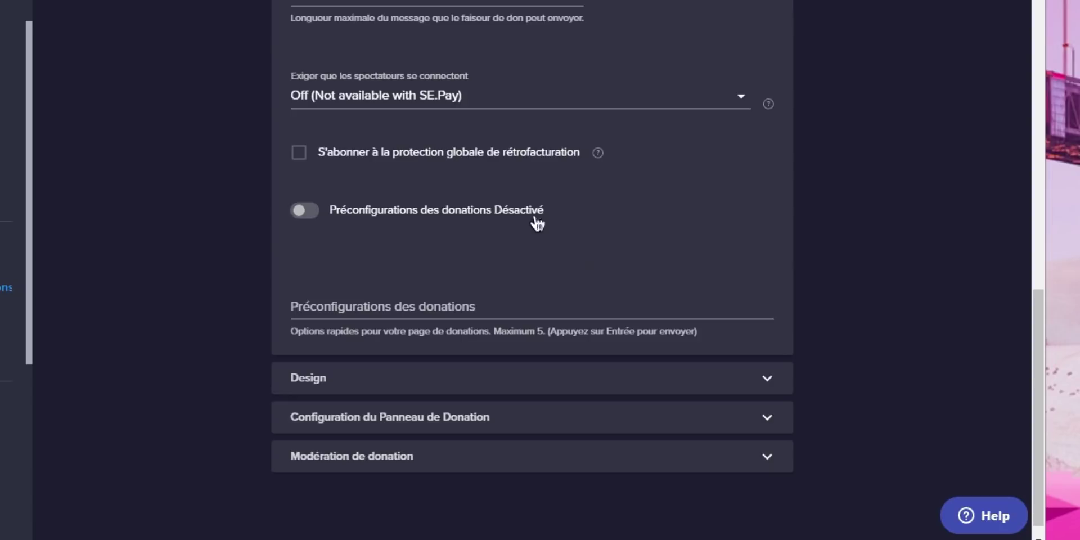
Step: Review the donation page's Design section, collapse it and expand the donation panel configuration
click(762, 378)
scroll(647, 372, down, 7)
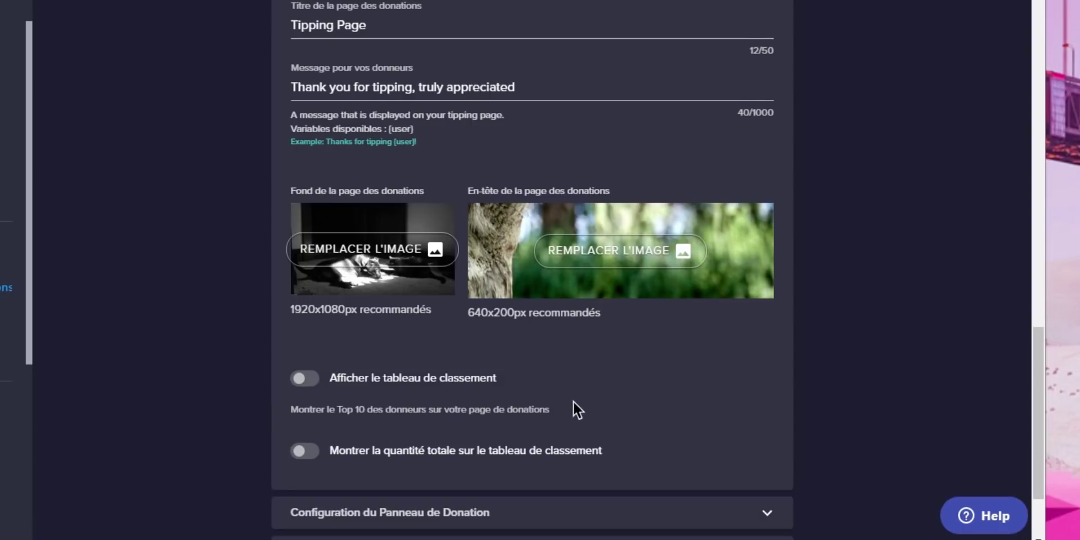
scroll(688, 324, up, 5)
click(759, 314)
click(630, 406)
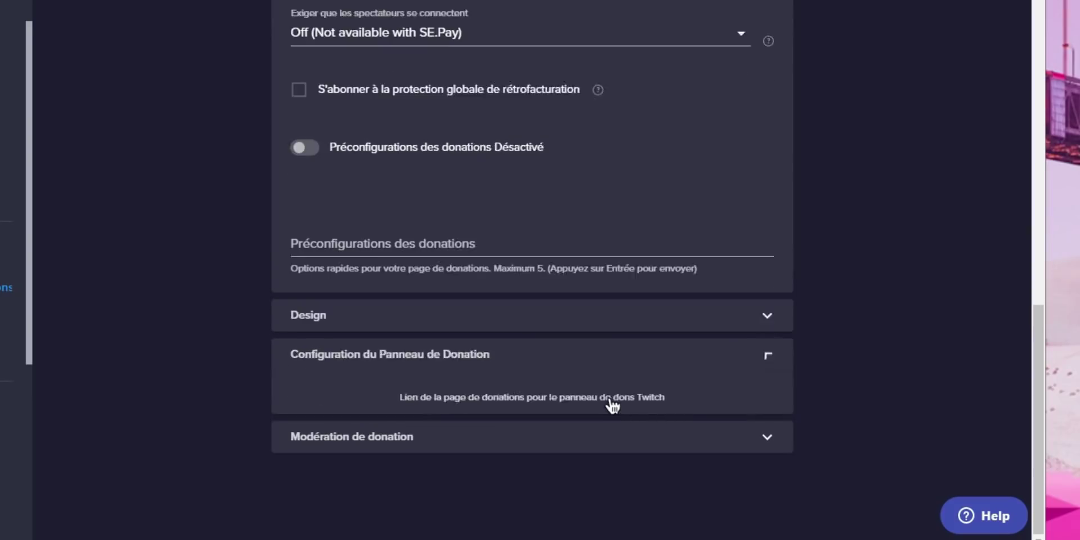
Step: Review the Twitch donation panel link, then expand the donation moderation section and examine its message filtering and approval options
scroll(506, 450, down, 2)
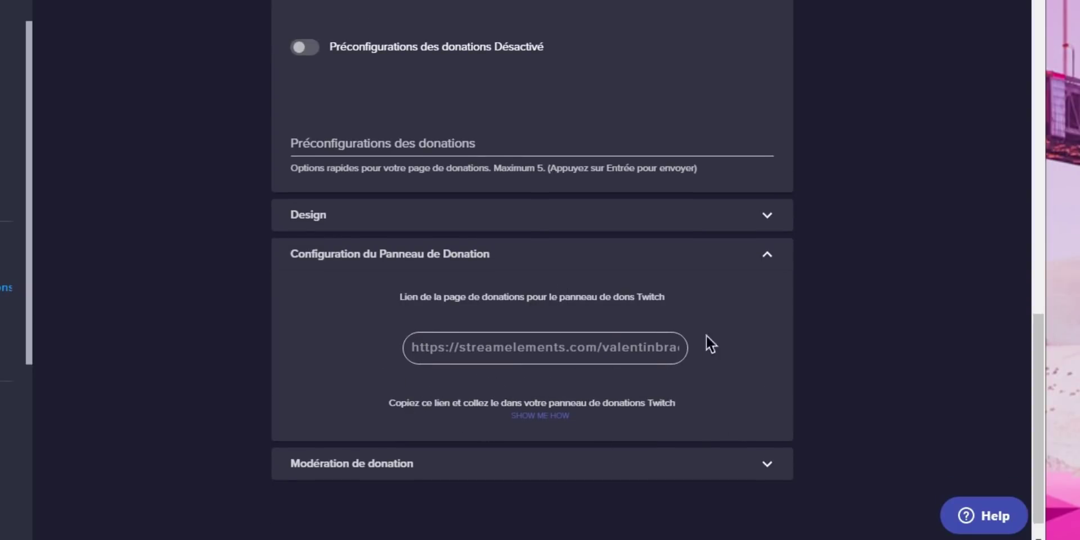
click(707, 466)
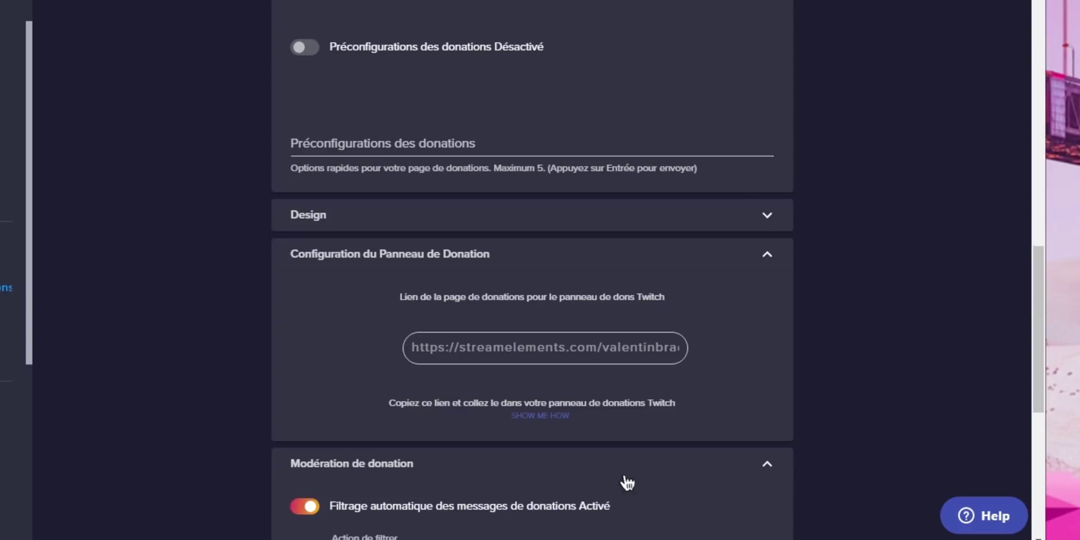
scroll(500, 489, down, 2)
scroll(498, 488, down, 5)
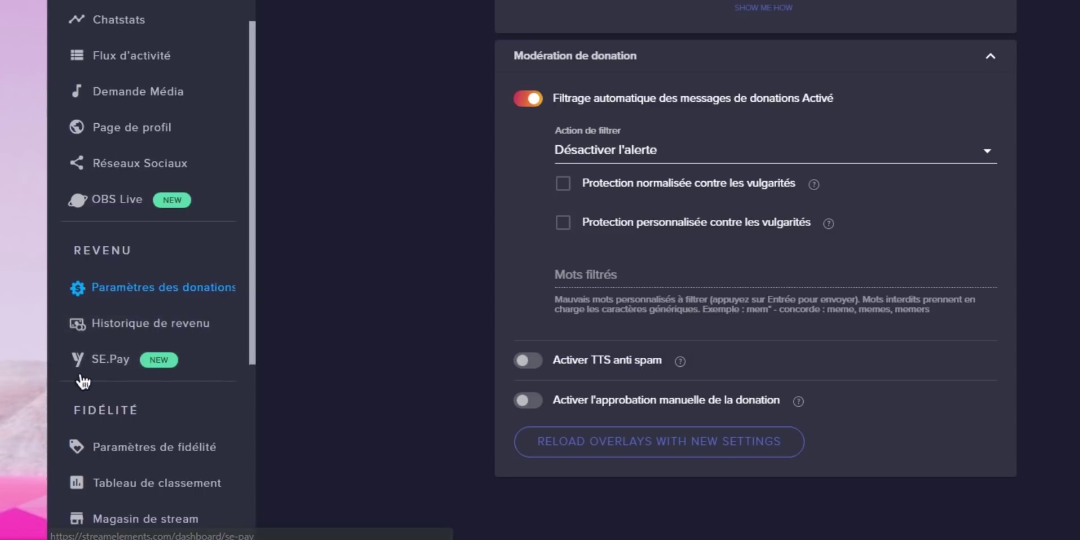
Step: Open the SE.Pay page and review its balance overview, withdrawal option and FAQ
click(133, 371)
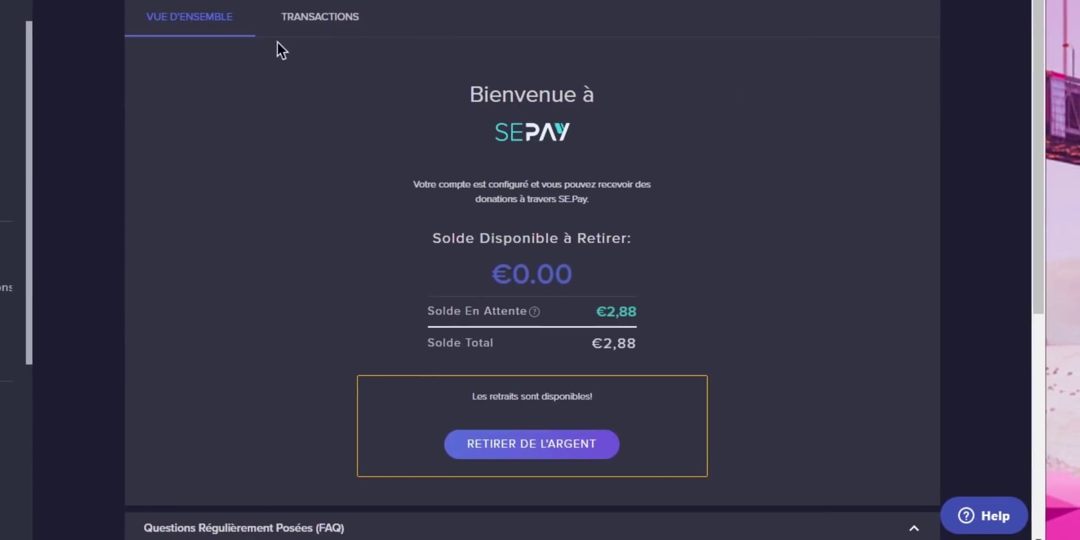
scroll(270, 310, down, 7)
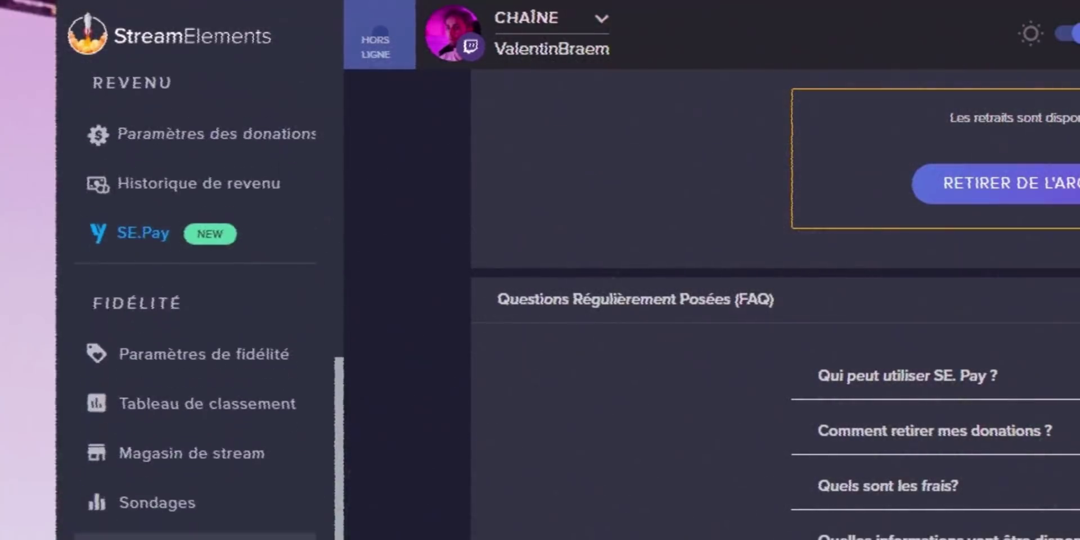
Step: Open the loyalty settings and set the subscriber multiplier to 2x
scroll(159, 507, down, 1)
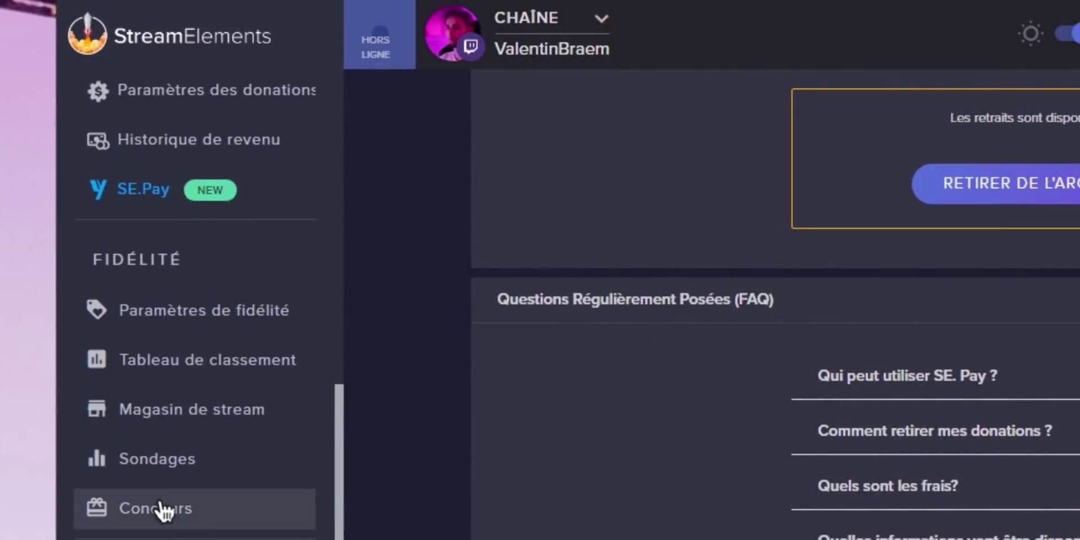
click(208, 322)
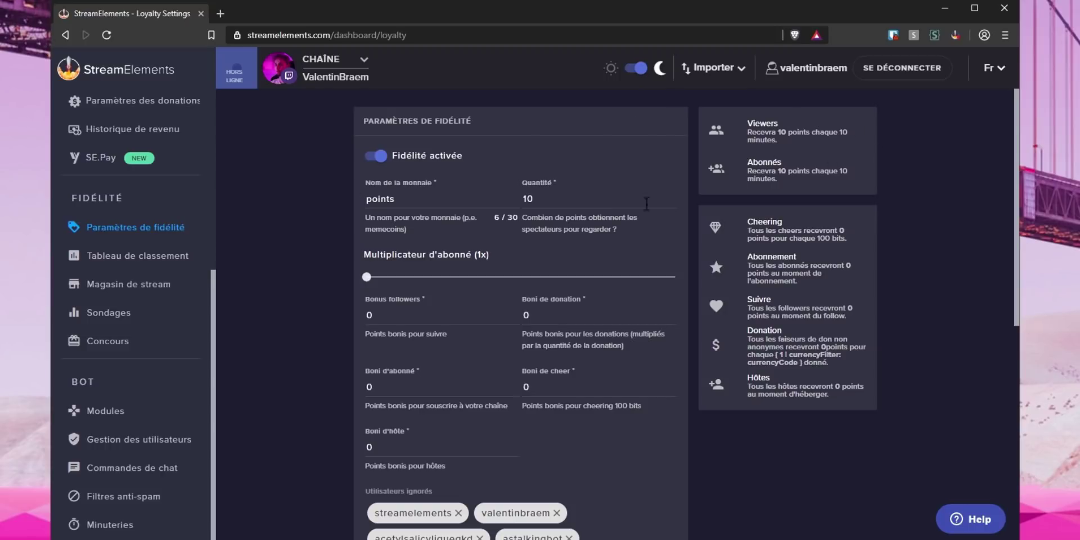
scroll(433, 211, down, 3)
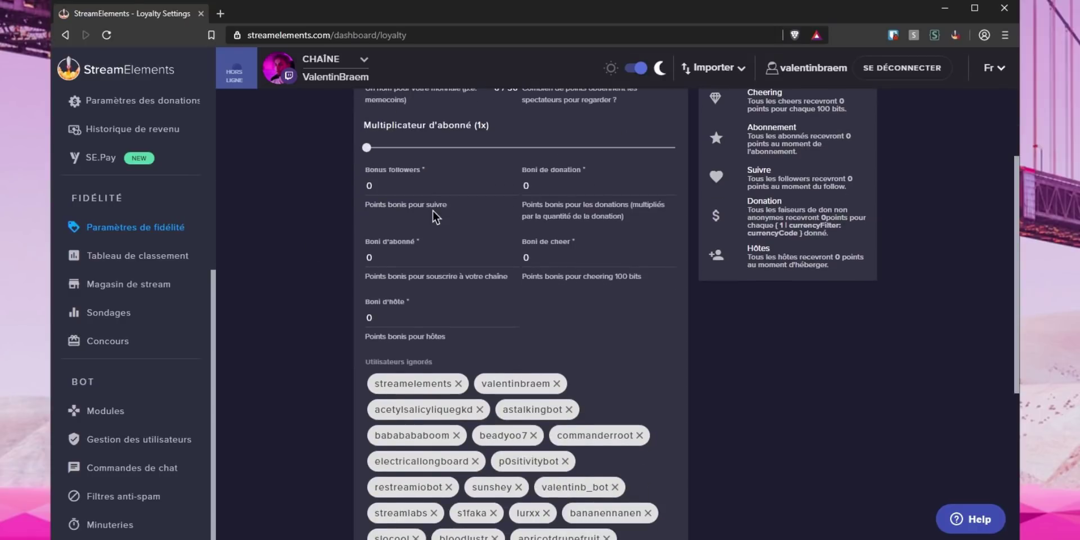
scroll(433, 210, up, 3)
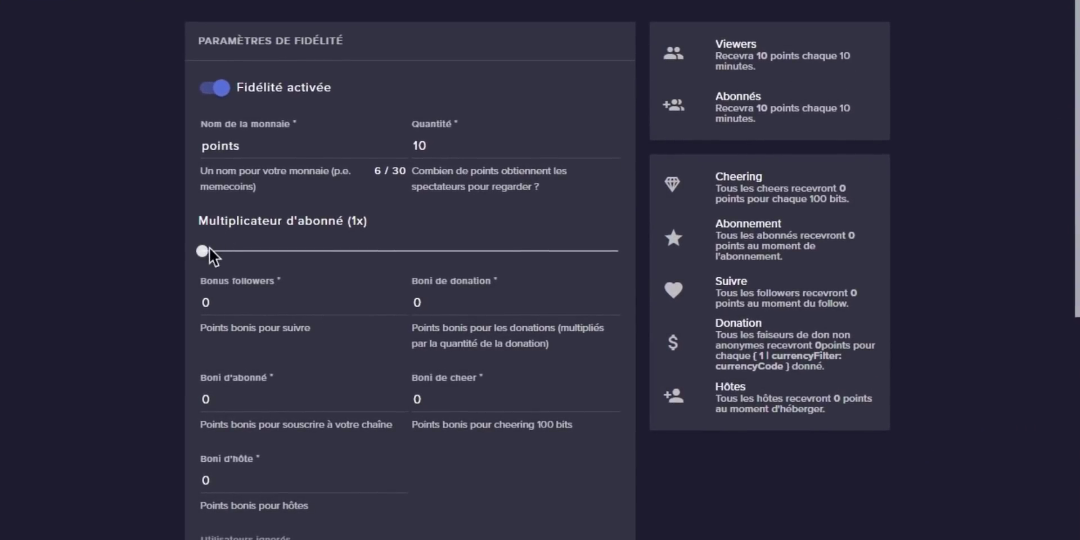
drag(202, 253, 230, 247)
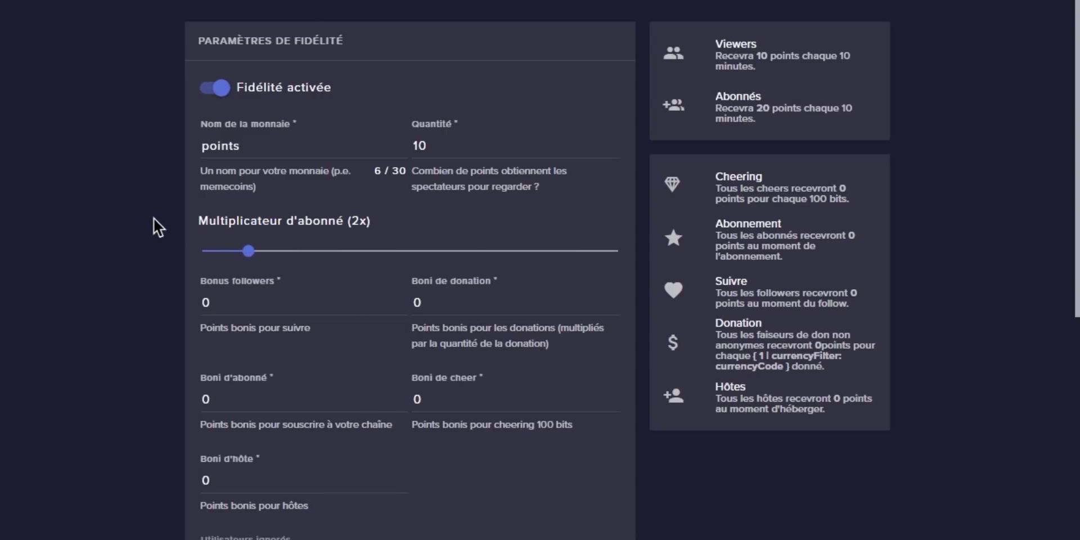
Step: Review the loyalty bonus point fields and the list of ignored users in the loyalty settings
scroll(154, 218, down, 2)
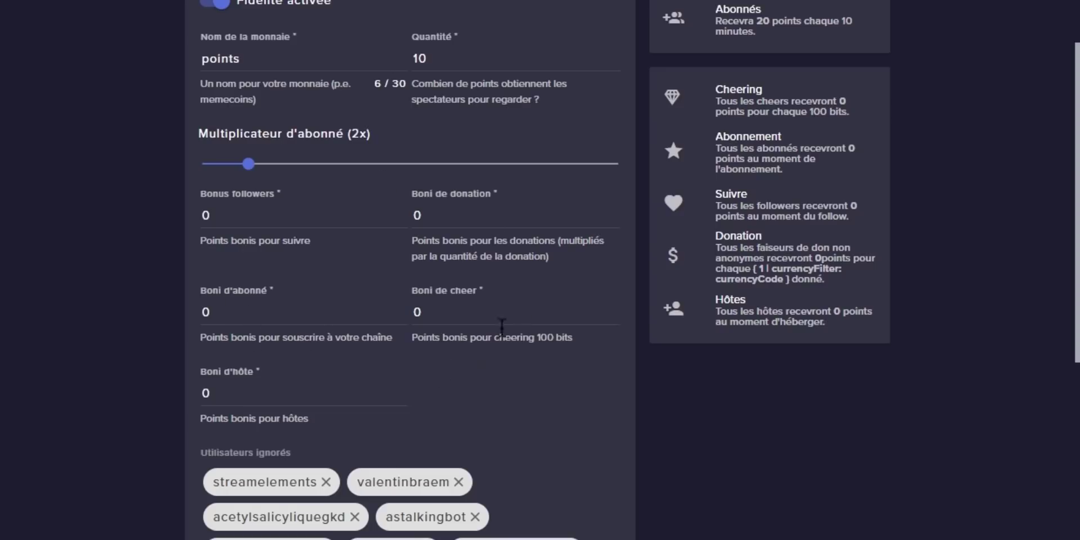
scroll(663, 364, down, 5)
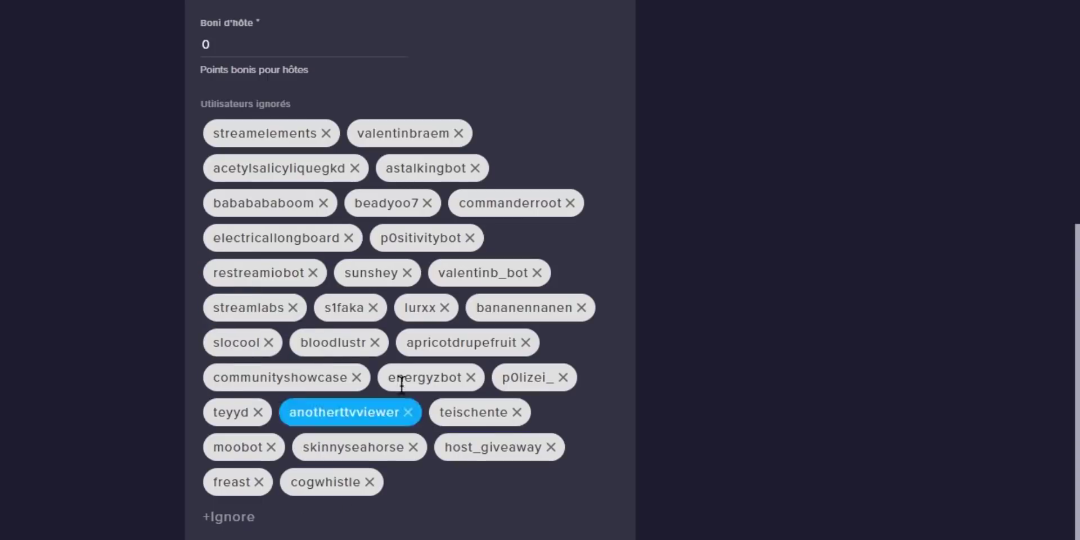
scroll(577, 471, down, 2)
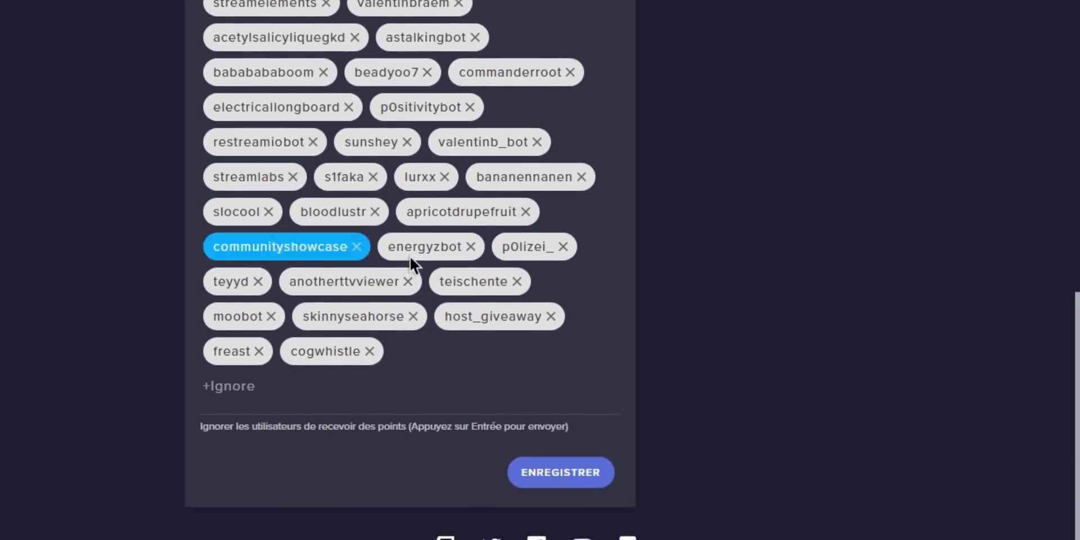
scroll(377, 260, up, 1)
scroll(668, 416, down, 1)
scroll(635, 501, up, 7)
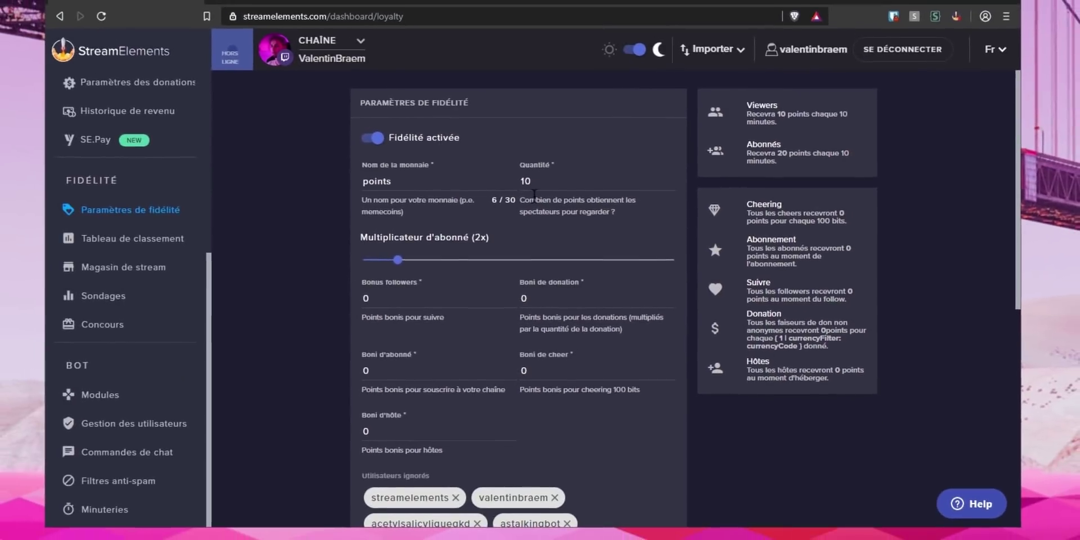
Step: Look at the stream store page and the current viewer points leaderboard
click(129, 267)
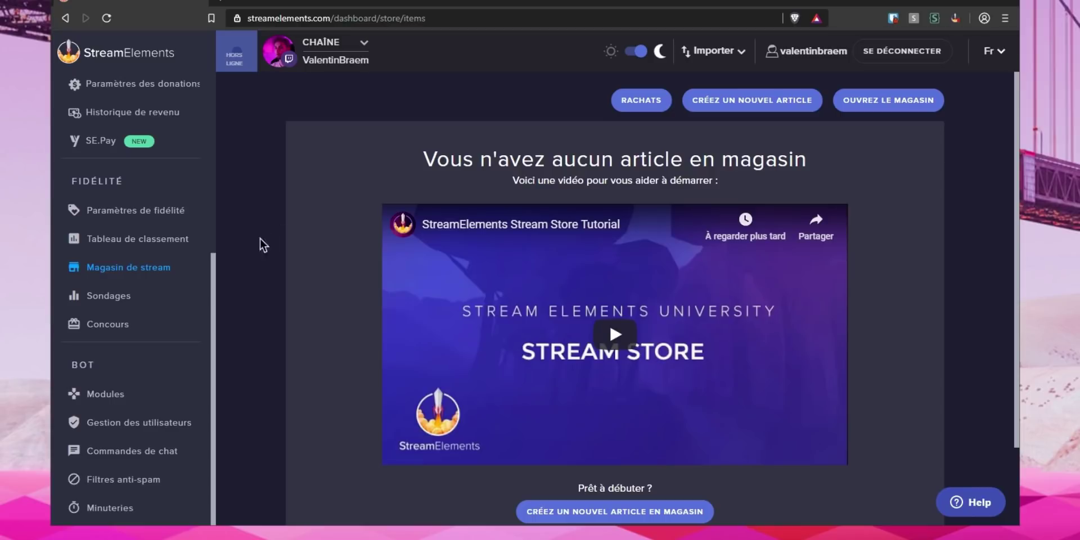
click(159, 245)
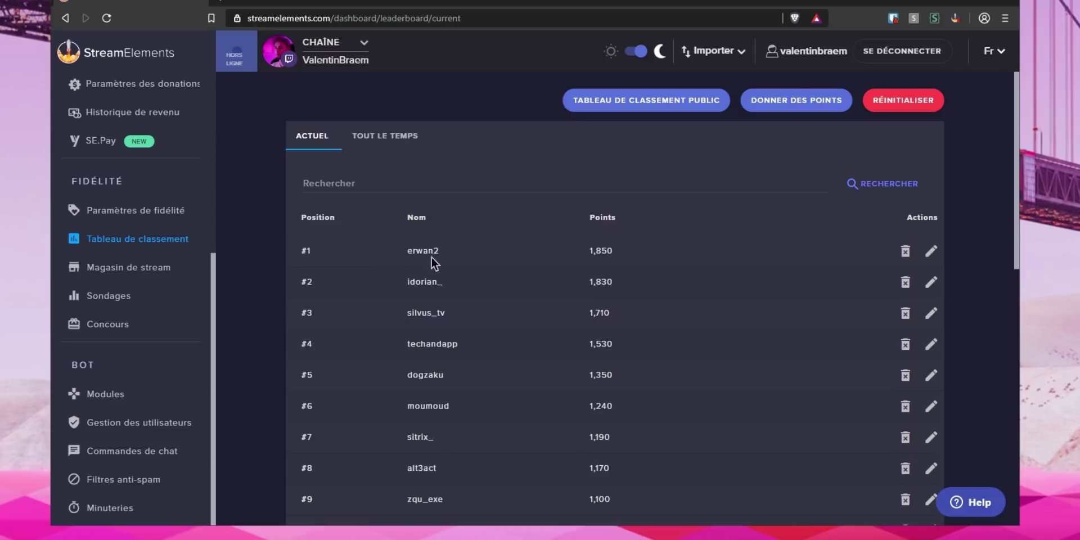
Step: Open the polls page and examine the creation form's title, options, bet commands, duration and stake limits
click(164, 298)
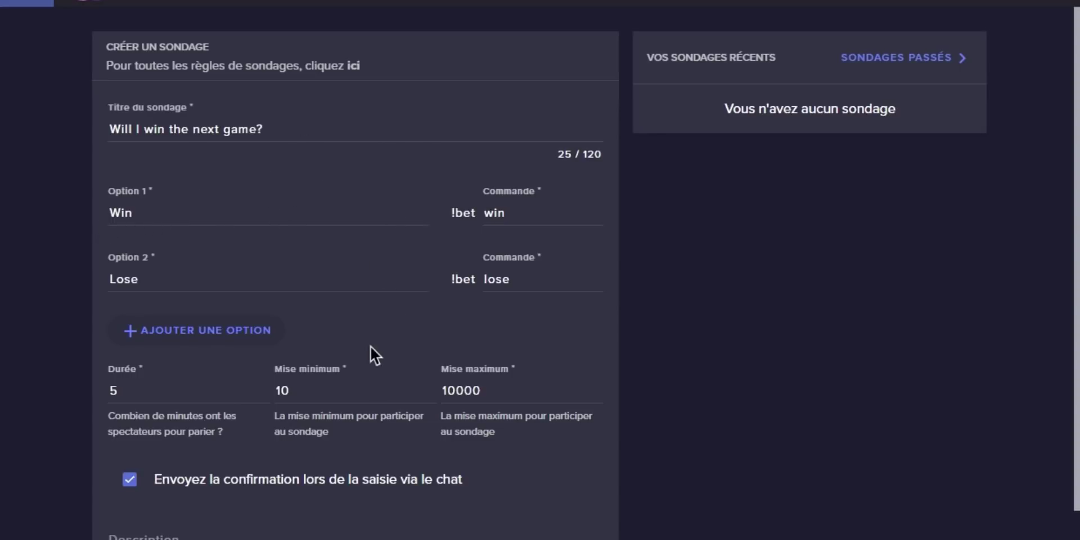
scroll(372, 349, down, 2)
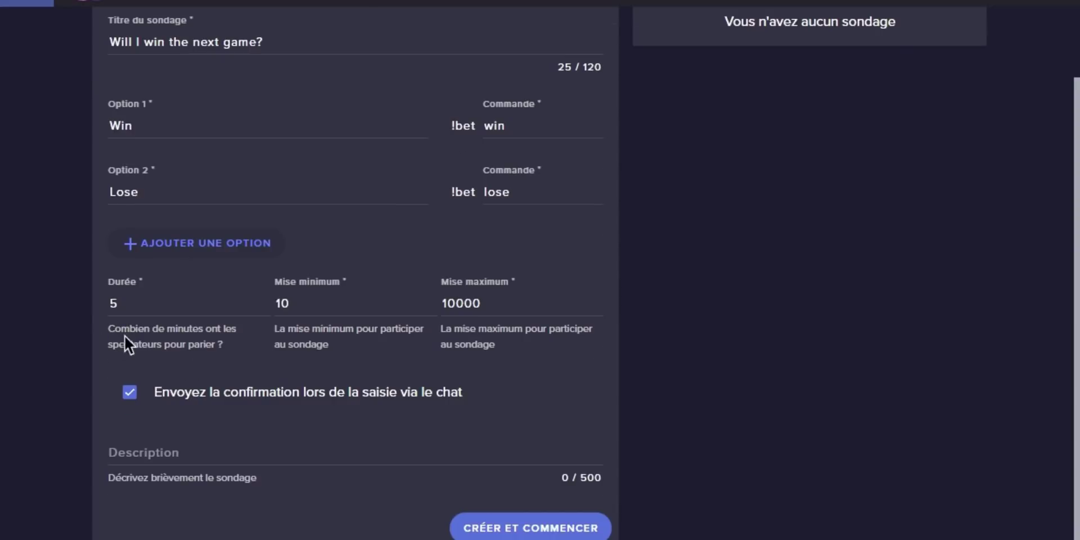
scroll(124, 335, up, 2)
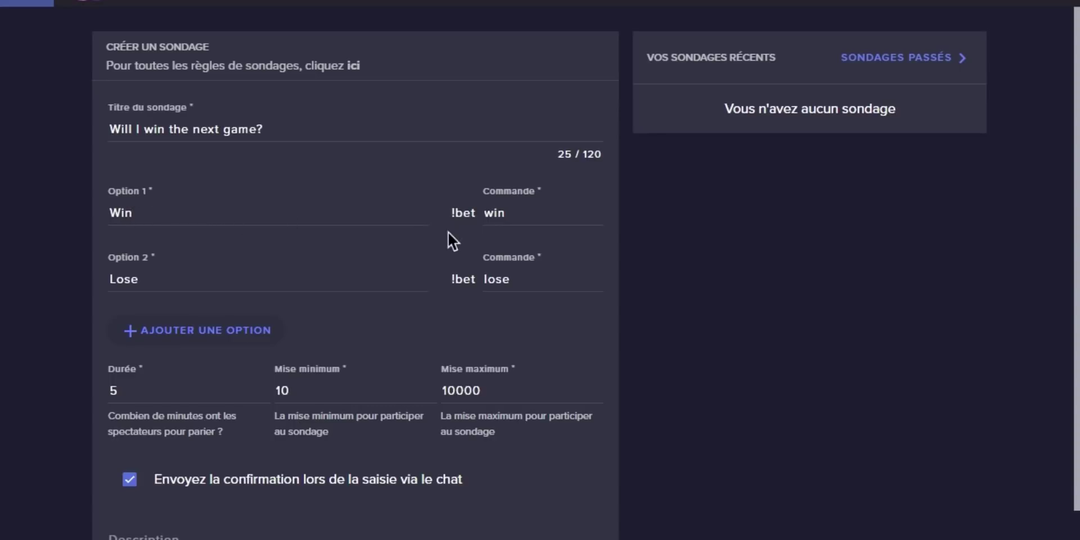
scroll(532, 405, down, 2)
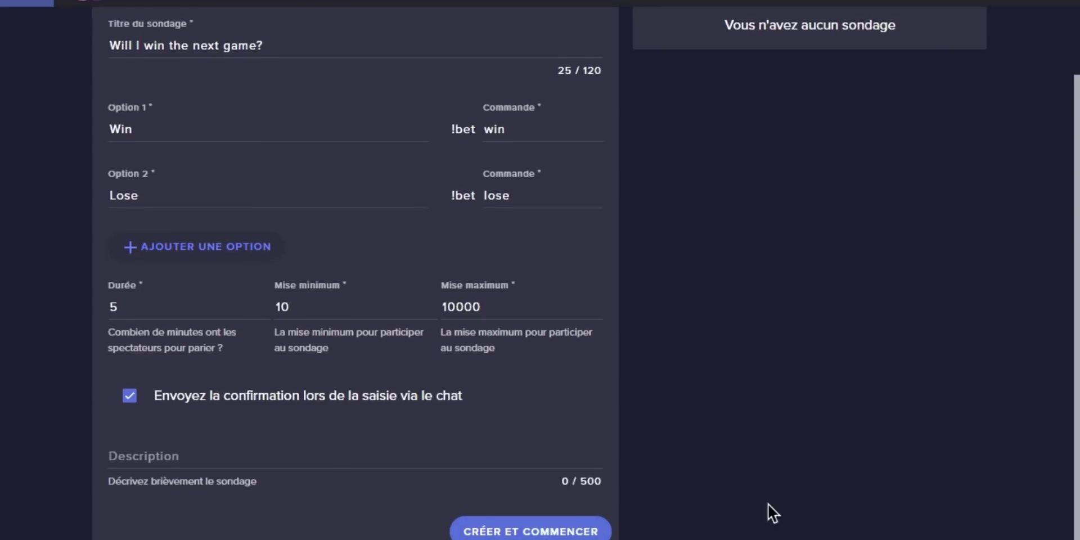
scroll(675, 68, up, 2)
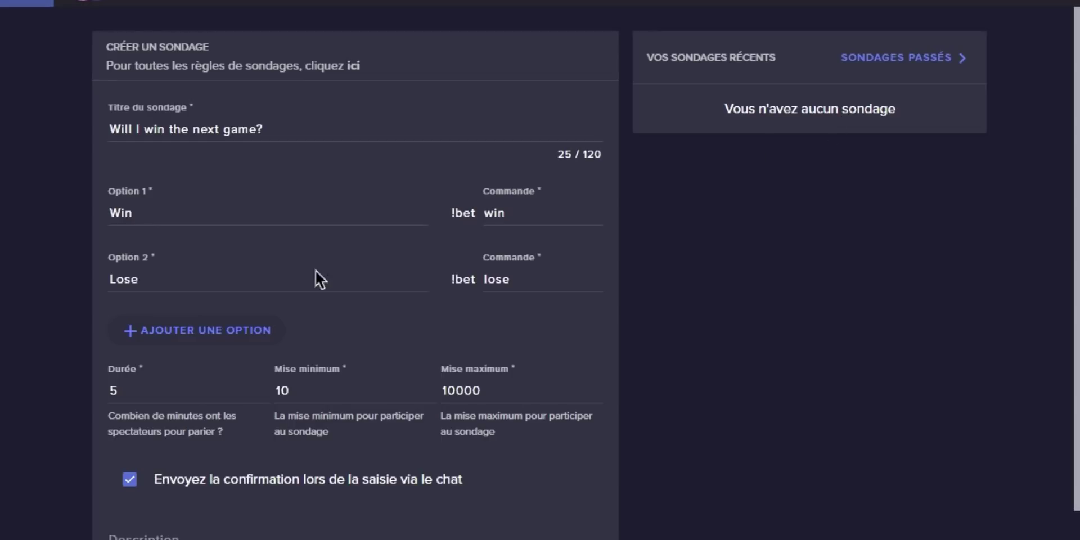
Step: Open the giveaway creation form, review its options and set the ticket cost to 0
click(3, 353)
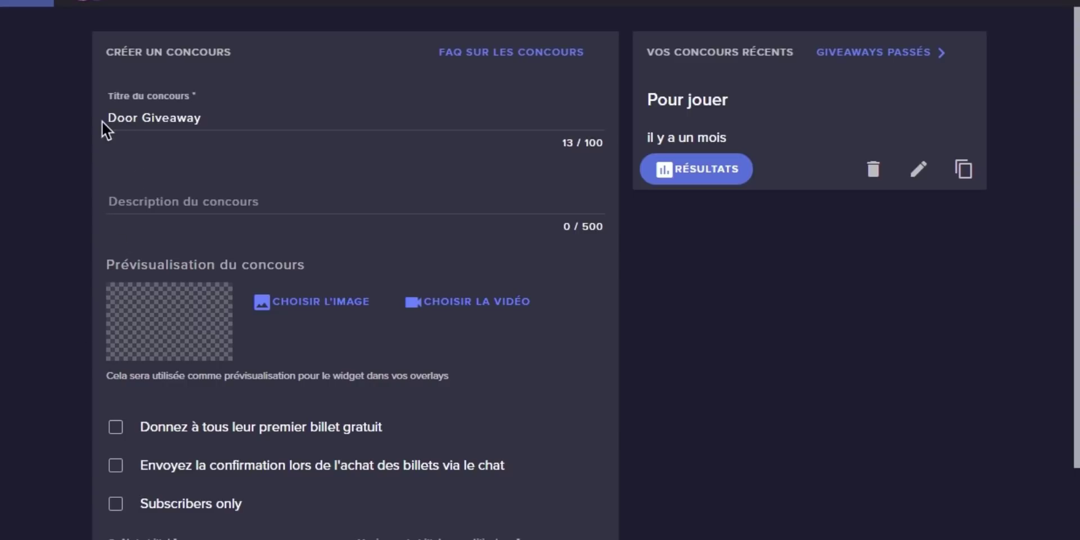
scroll(284, 234, down, 2)
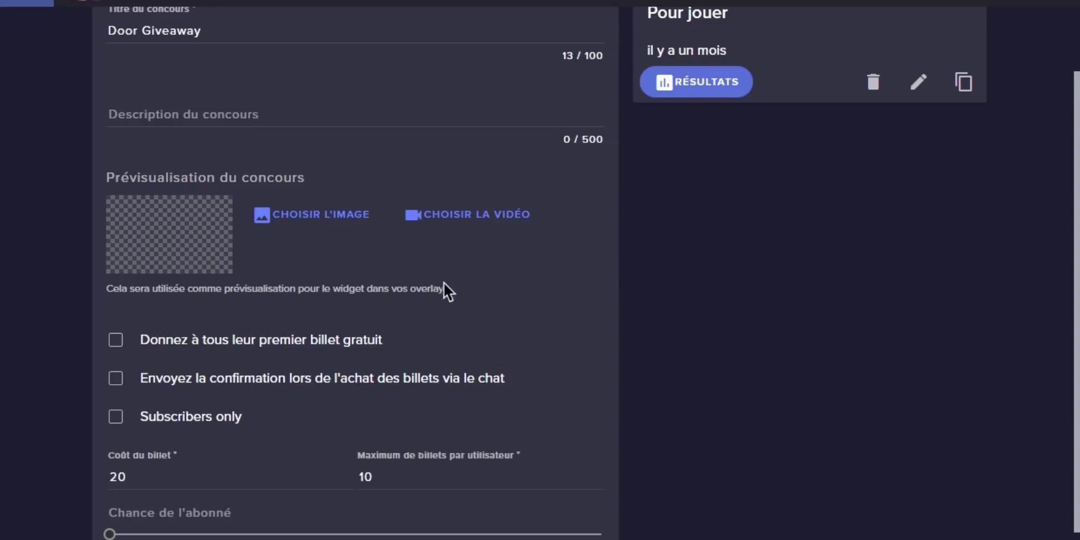
scroll(444, 288, down, 2)
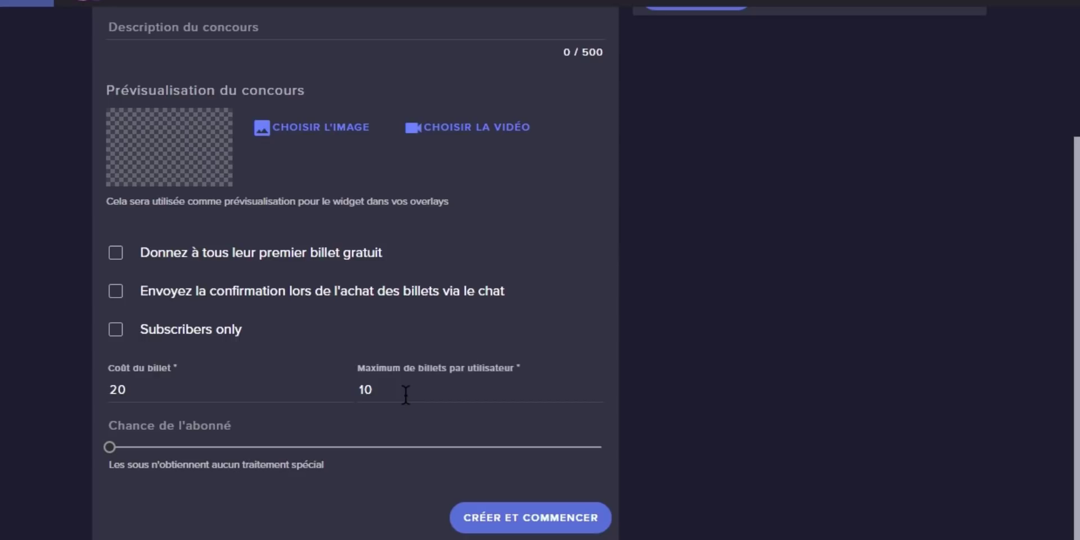
double_click(175, 390)
text(0)
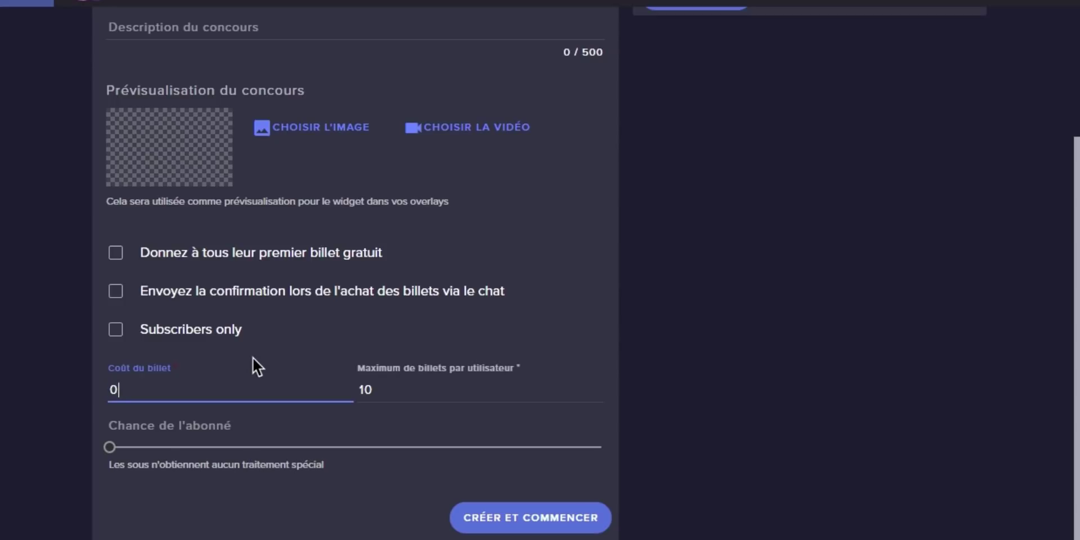
click(254, 357)
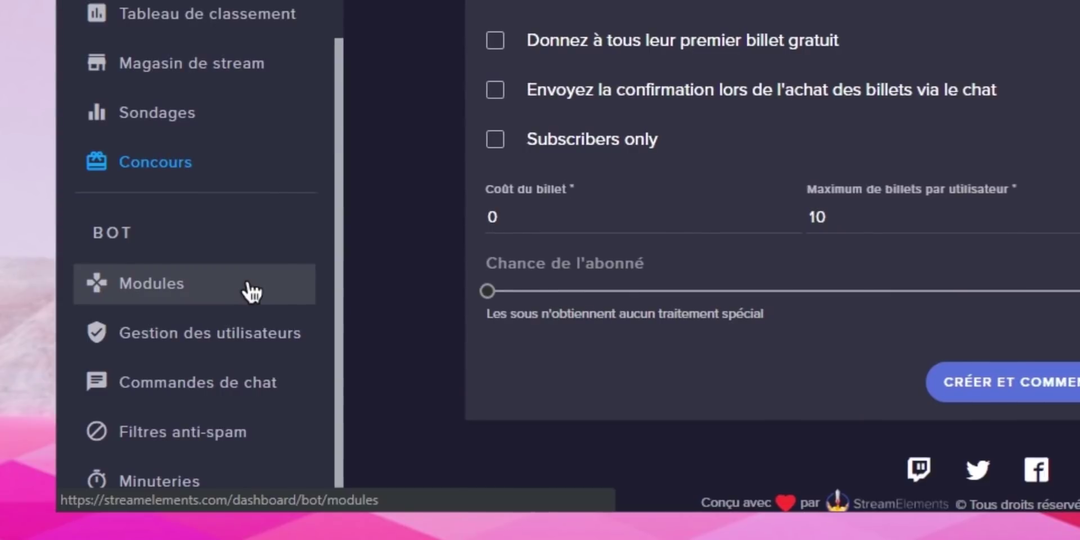
Step: Open the bot modules and review the available chat games, Twitter, chat alert and live announcement modules
click(252, 291)
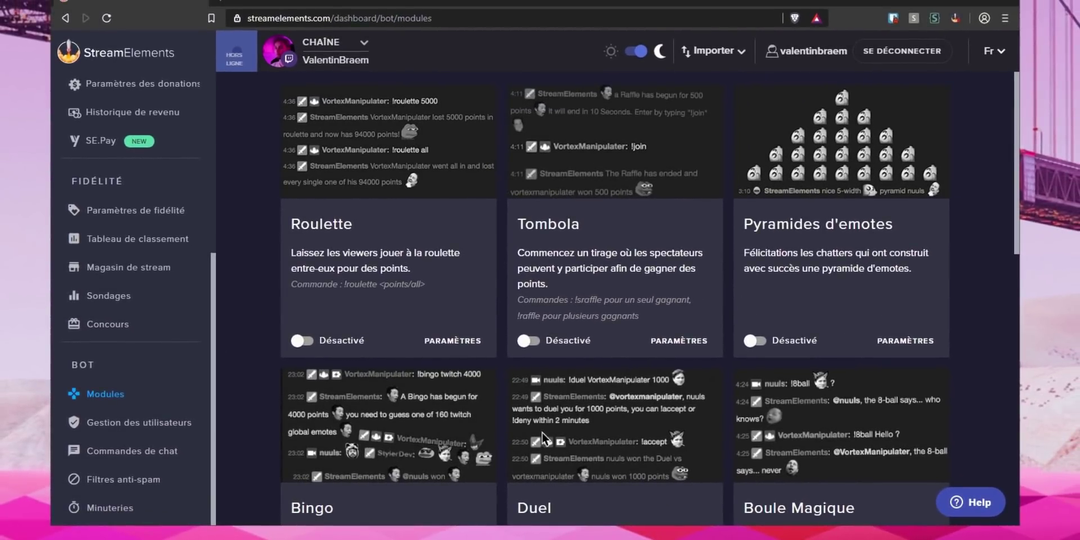
scroll(634, 405, down, 3)
scroll(635, 406, down, 7)
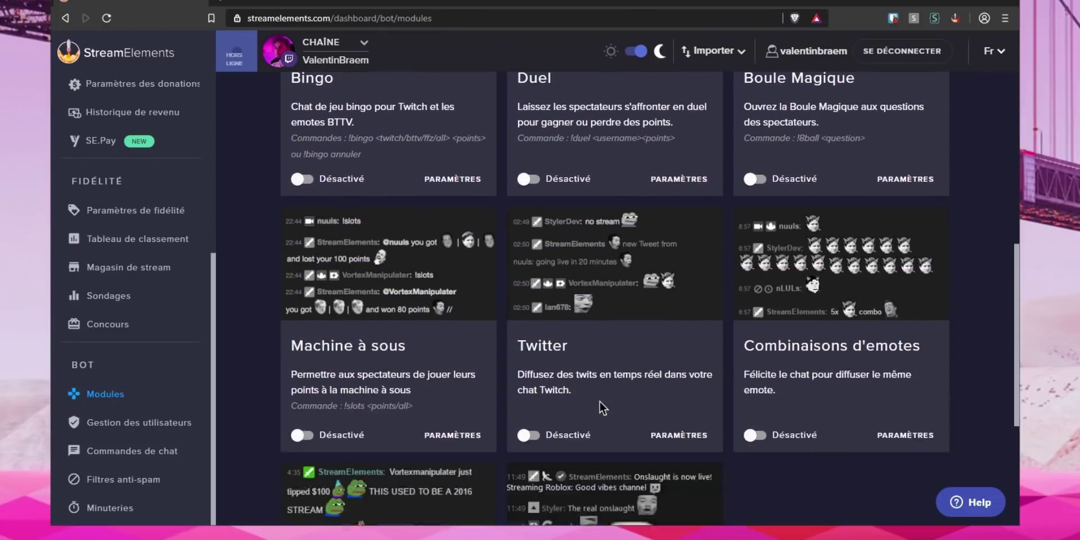
scroll(431, 404, up, 3)
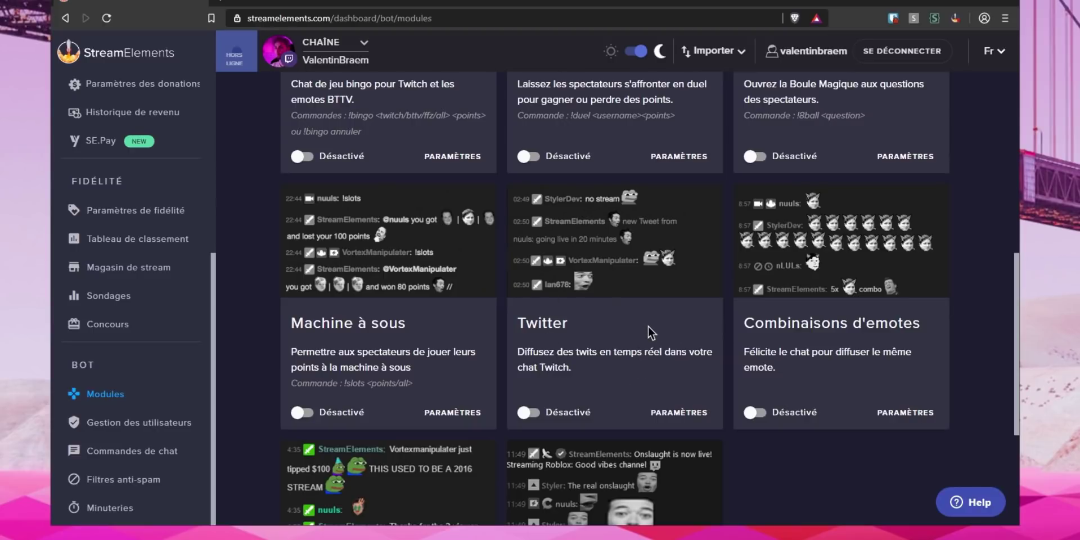
scroll(588, 311, down, 3)
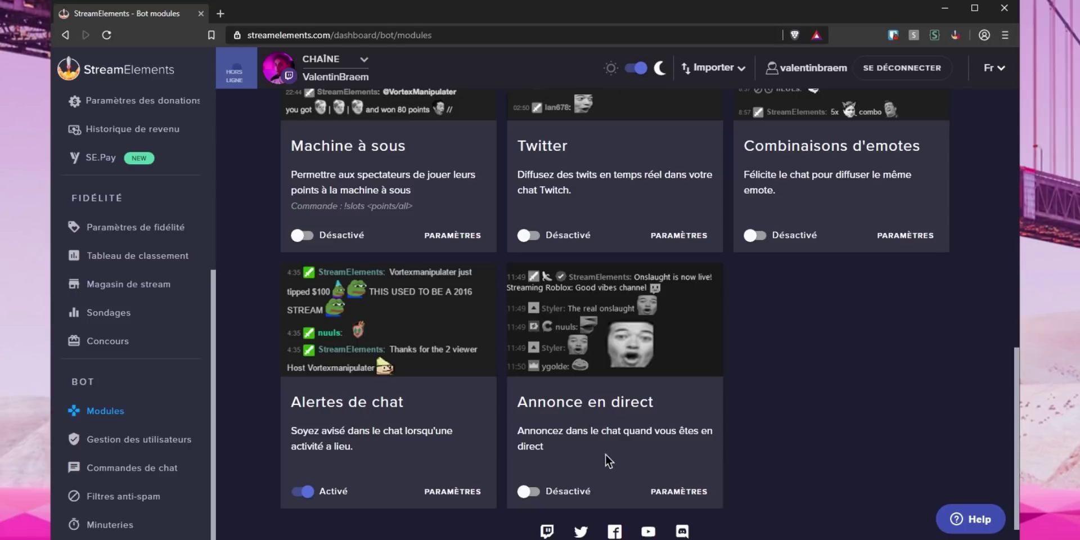
scroll(606, 454, down, 1)
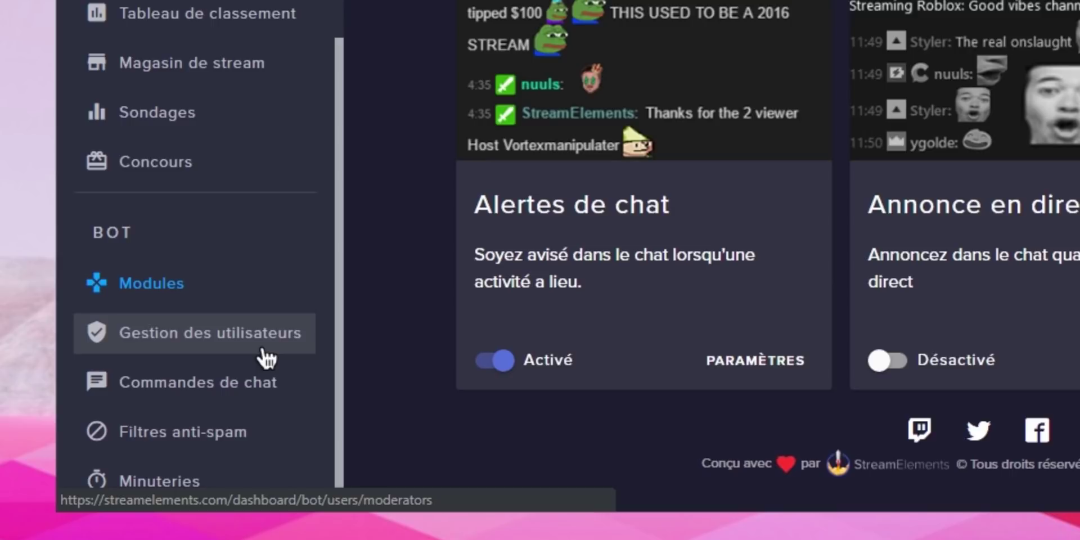
Step: Open the bot's chat commands and review the list of custom commands
click(272, 400)
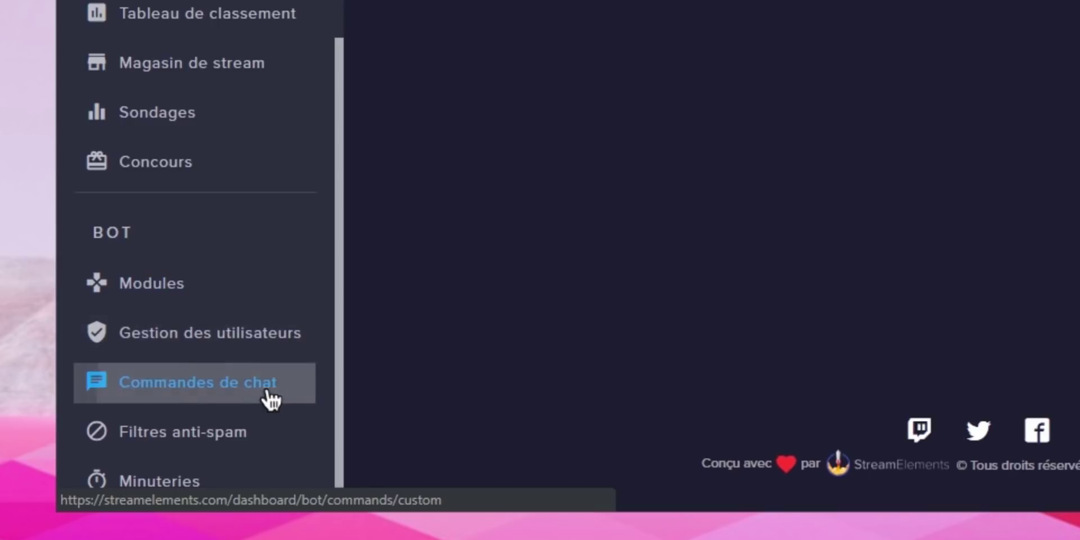
scroll(582, 83, down, 5)
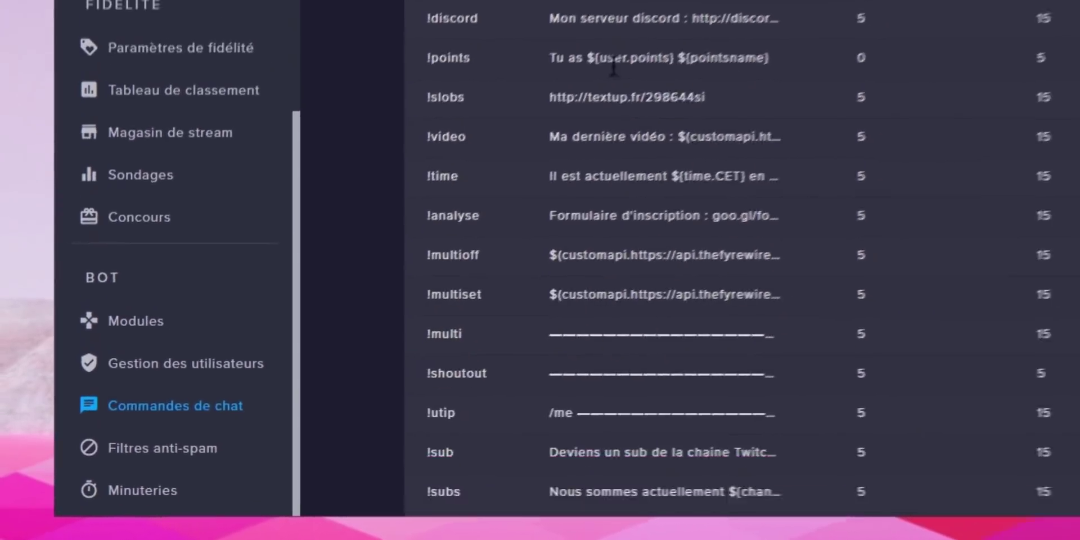
scroll(562, 242, up, 3)
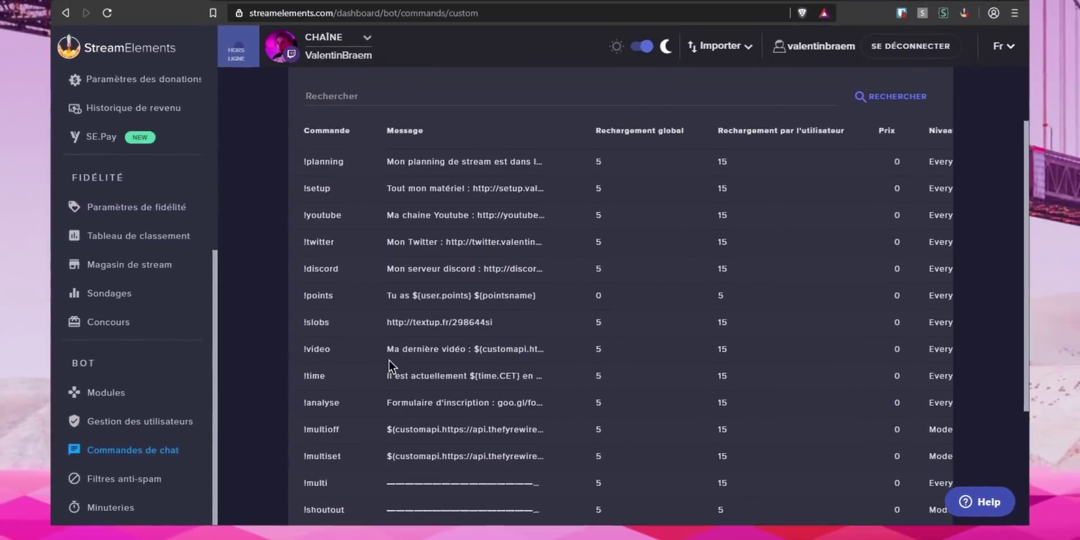
scroll(390, 360, up, 2)
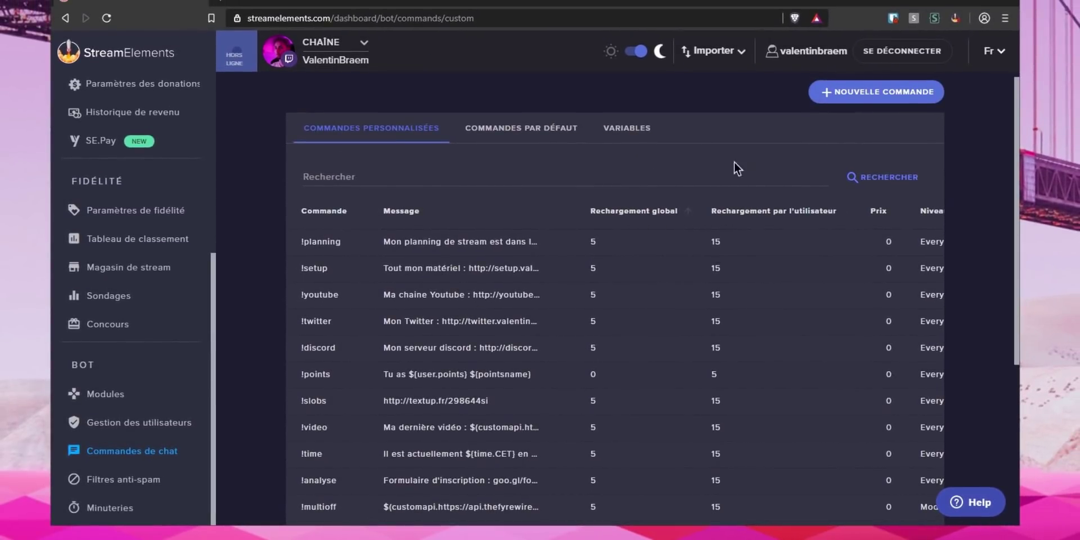
Step: Start a new custom chat command named tutoriel and keep its minimum user level at Tous
click(889, 94)
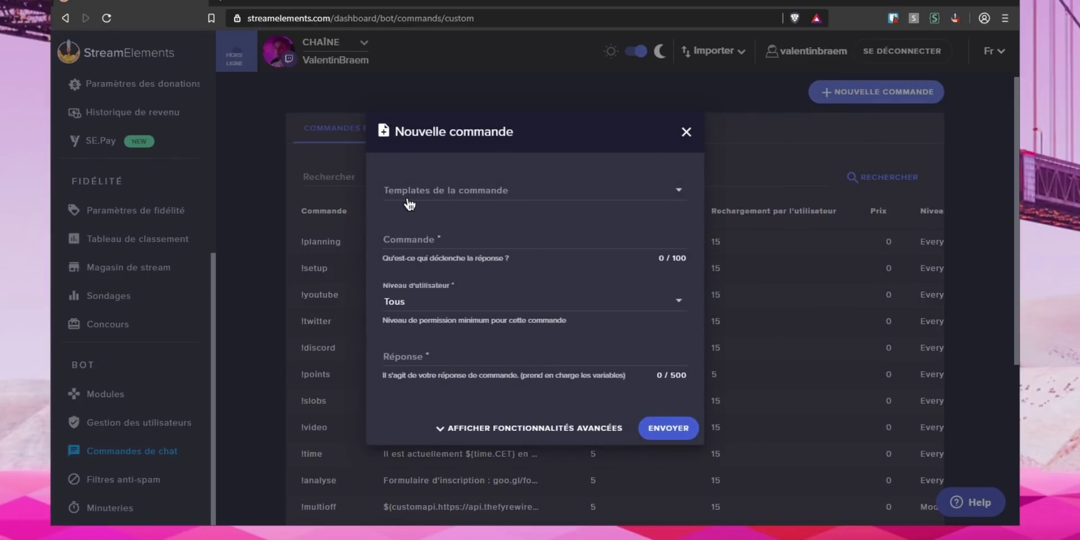
click(515, 241)
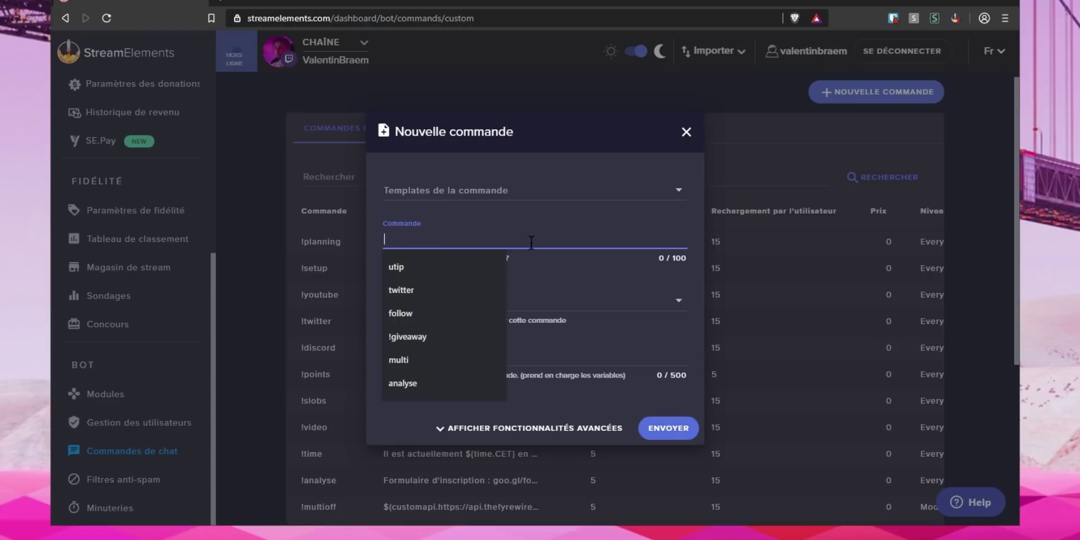
text(tutoriel)
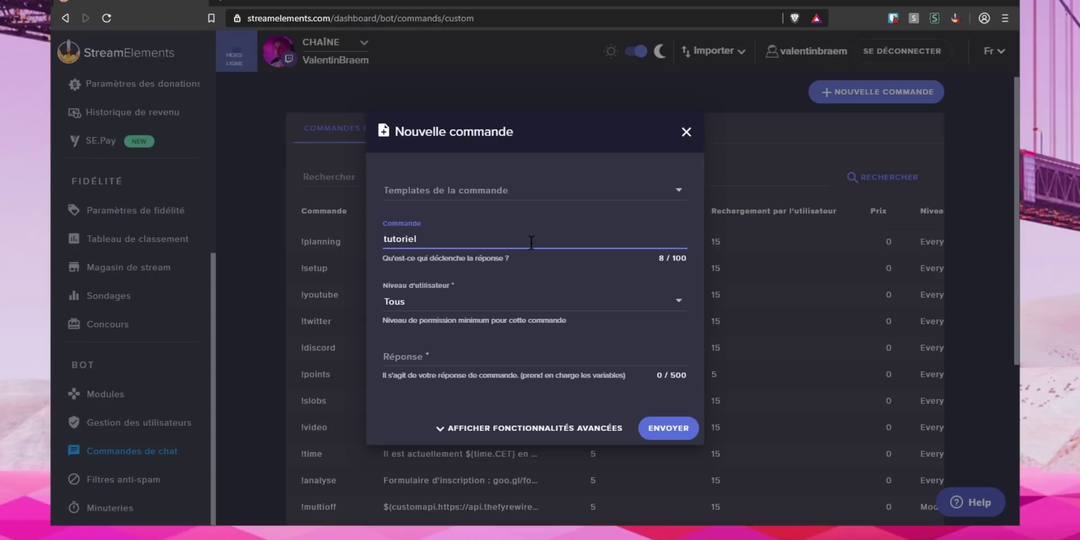
click(468, 309)
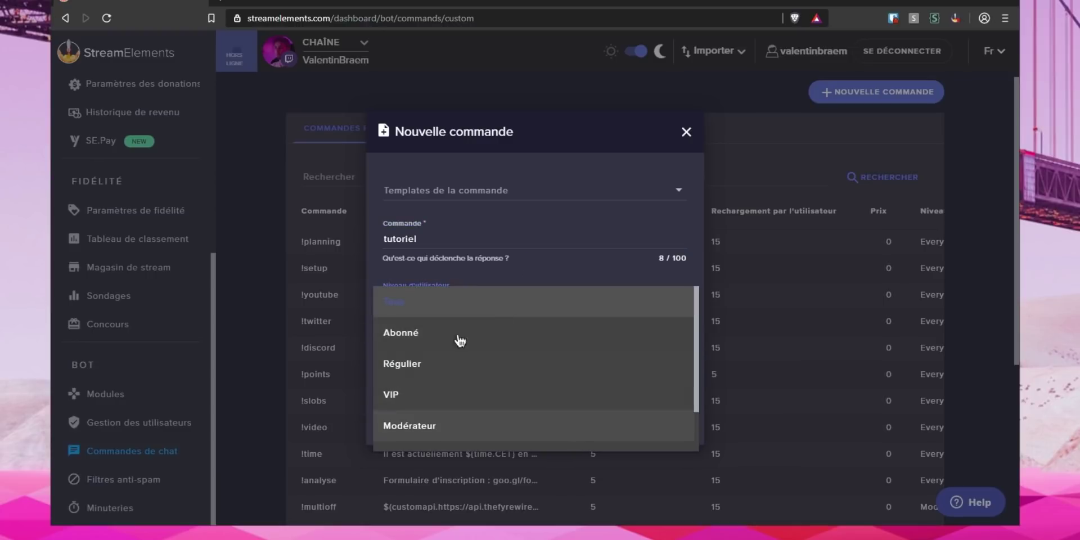
click(379, 270)
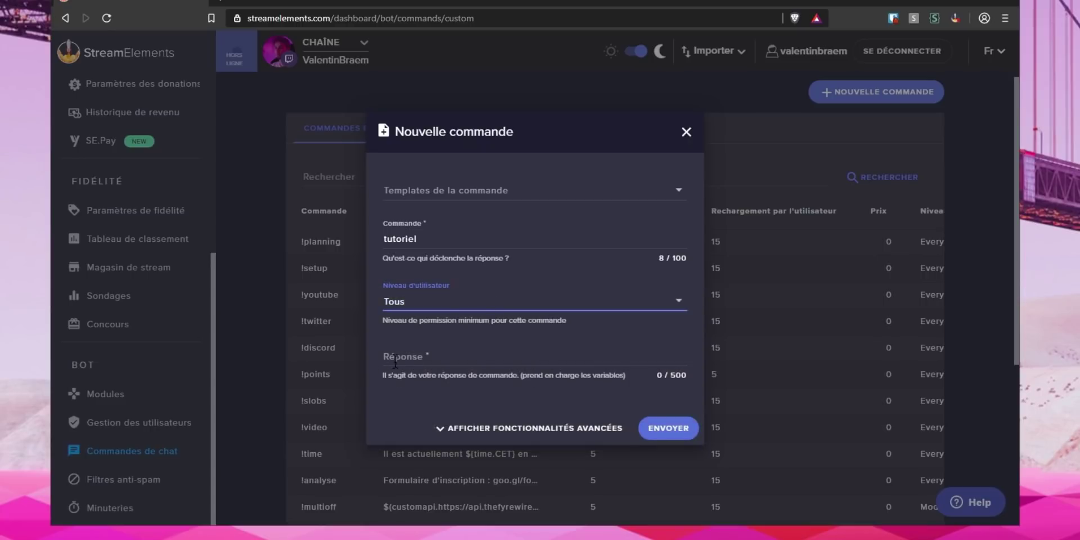
Step: Show the new command's advanced options and examine the bot's message delivery modes, cost, stream status, cooldowns and keywords
click(470, 431)
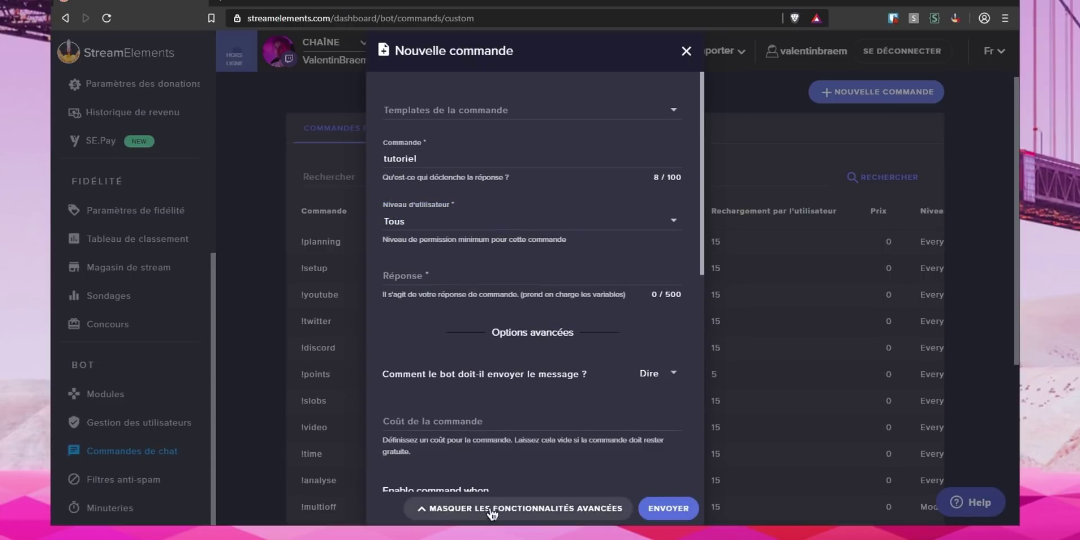
scroll(566, 326, down, 1)
scroll(566, 325, down, 1)
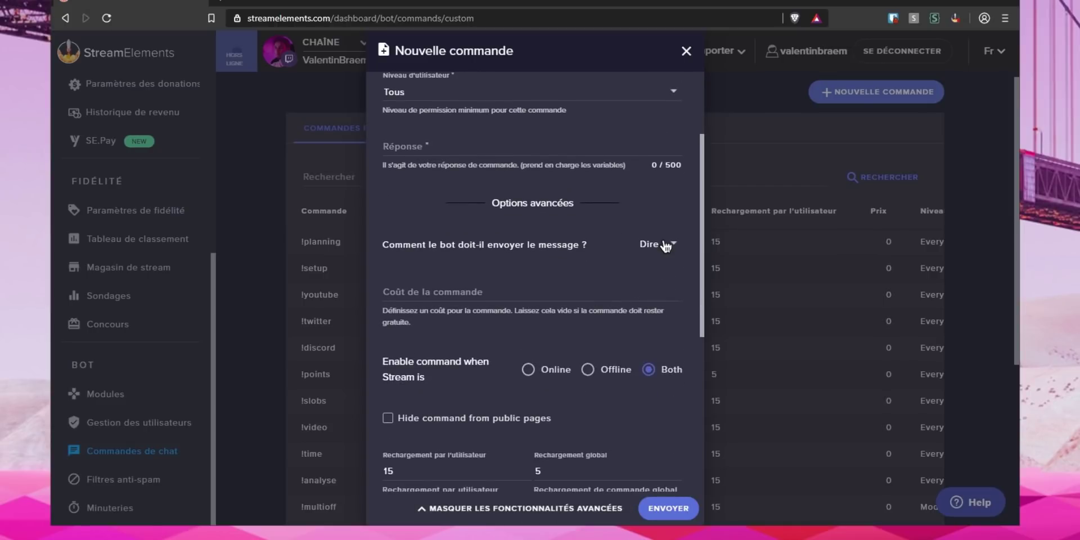
click(664, 245)
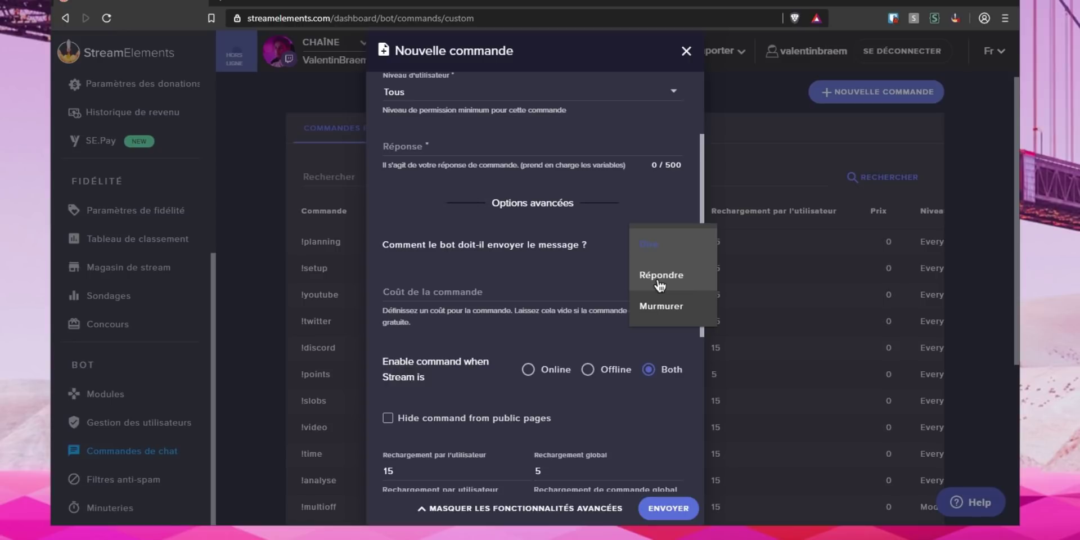
click(579, 229)
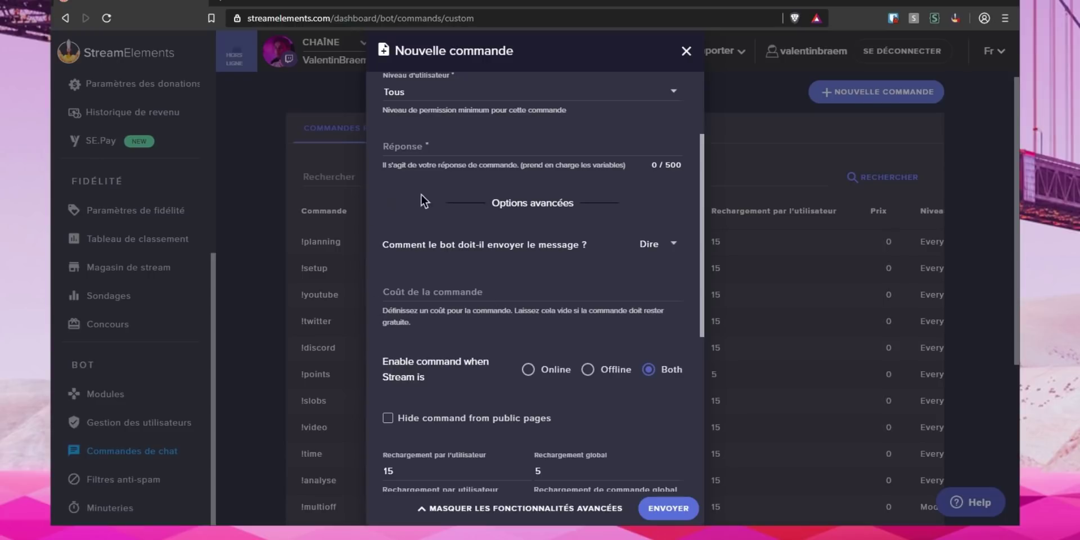
scroll(597, 270, down, 3)
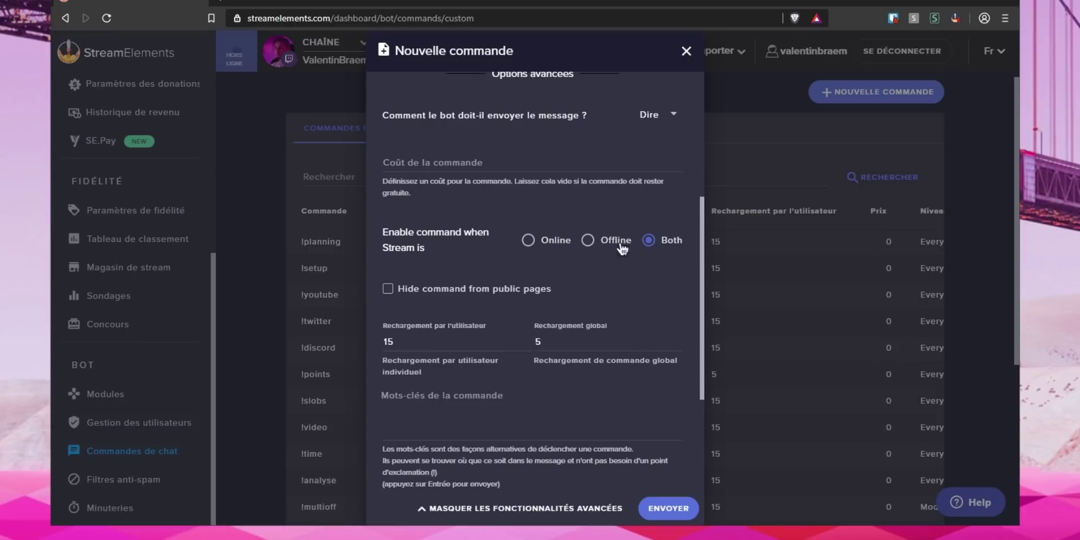
scroll(427, 319, down, 1)
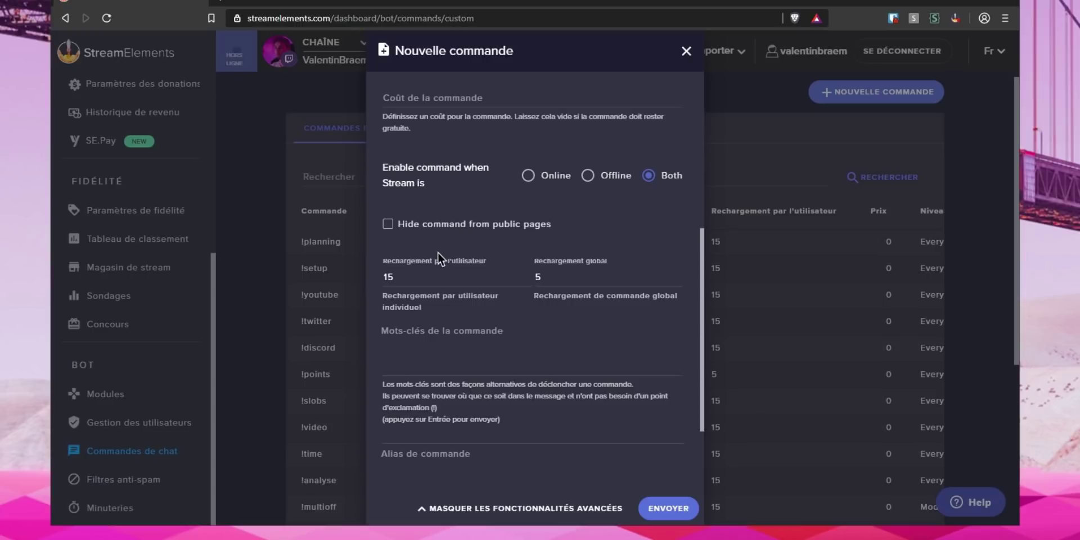
scroll(433, 253, down, 1)
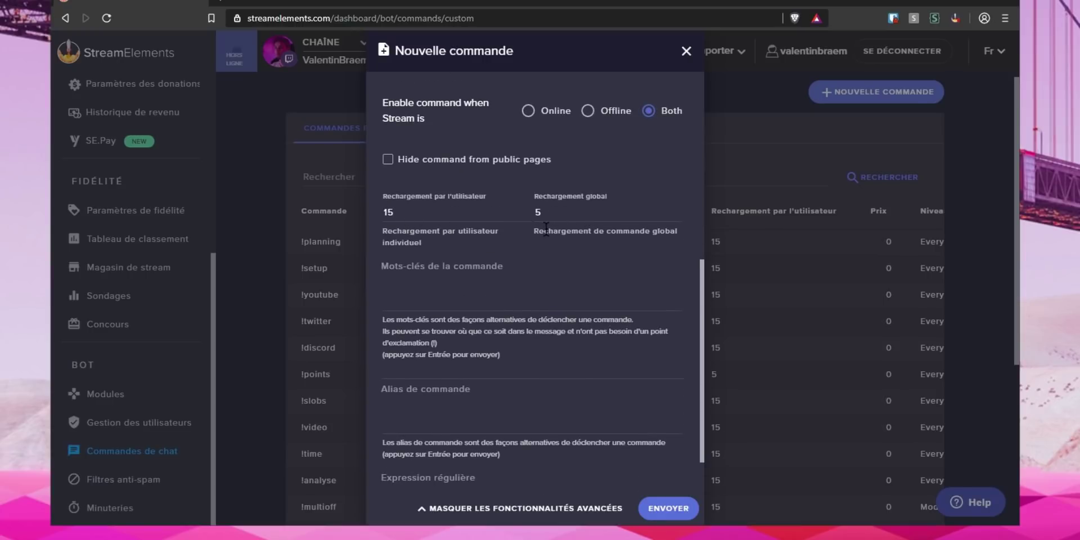
drag(586, 214, 512, 209)
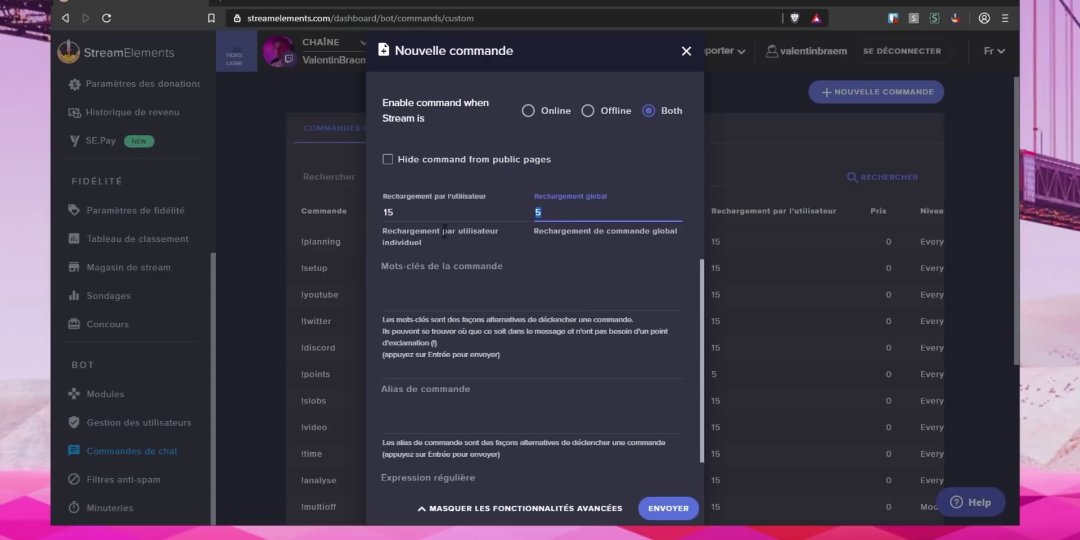
scroll(498, 298, down, 1)
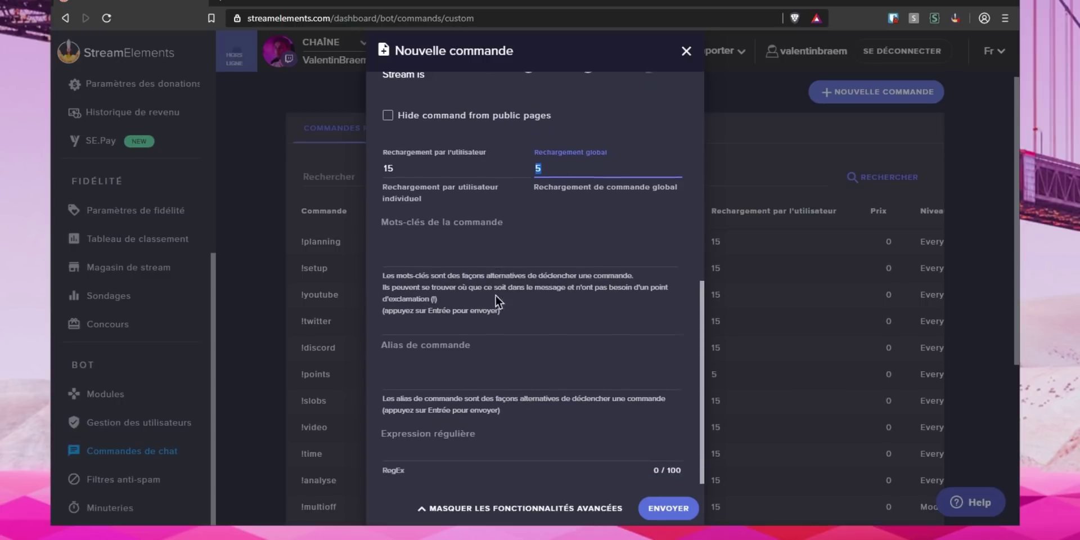
Step: Add tuto as a keyword of the tutoriel command and remove it again
click(484, 246)
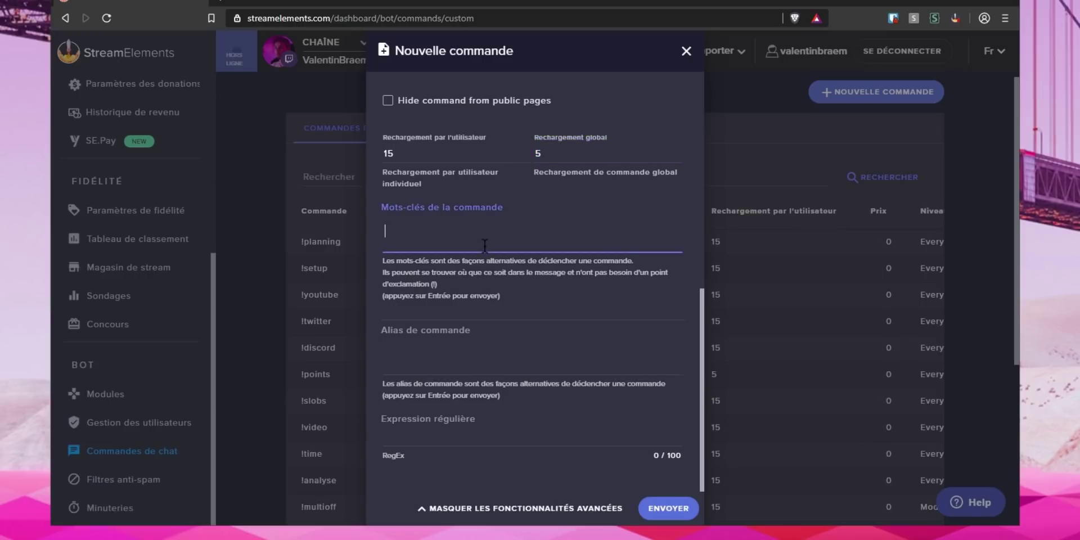
text(tuto)
key(Return)
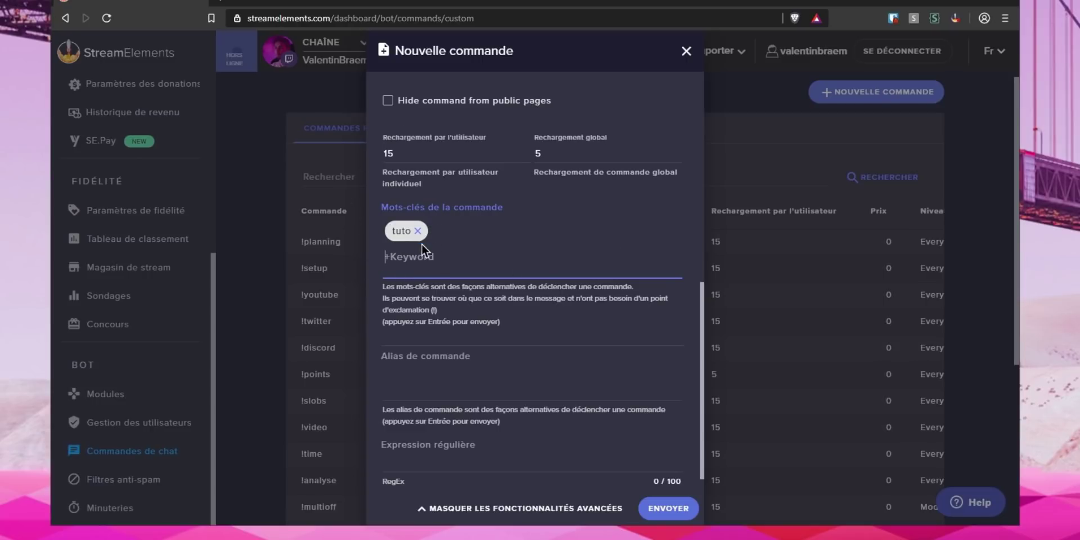
click(417, 231)
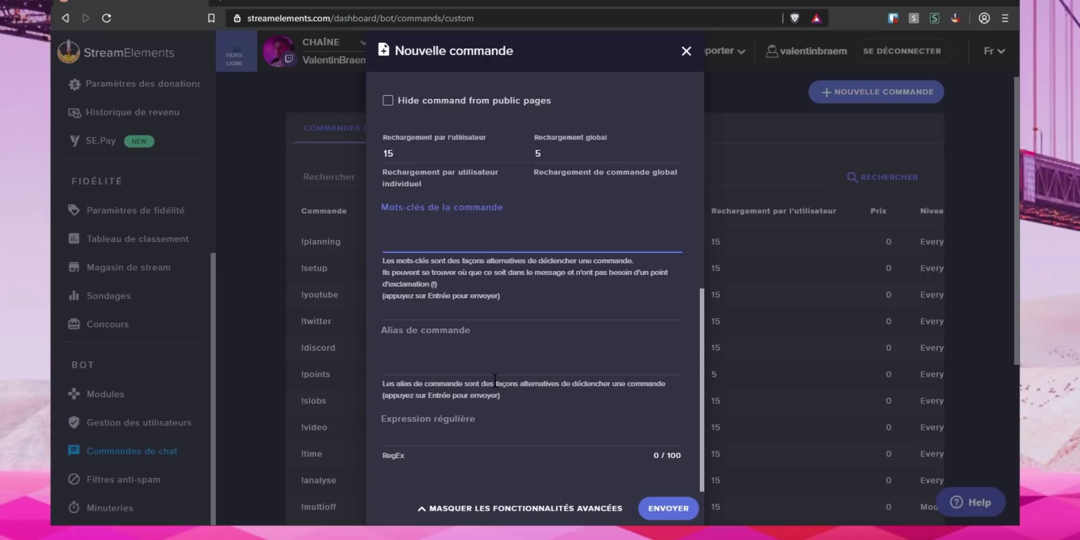
Step: Add tuto as an alias of the tutoriel command and compare it with the command name
click(514, 363)
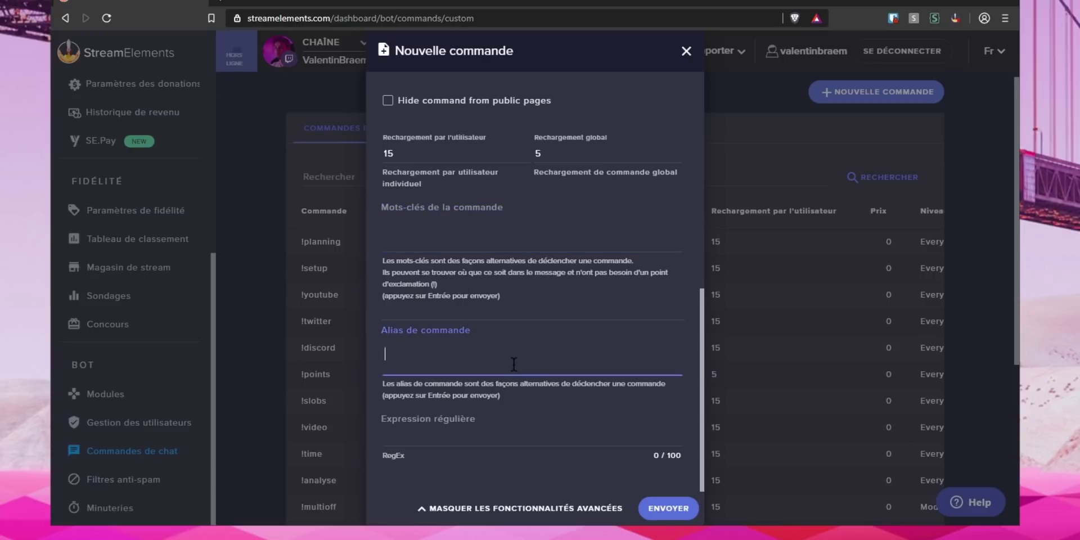
scroll(514, 363, up, 5)
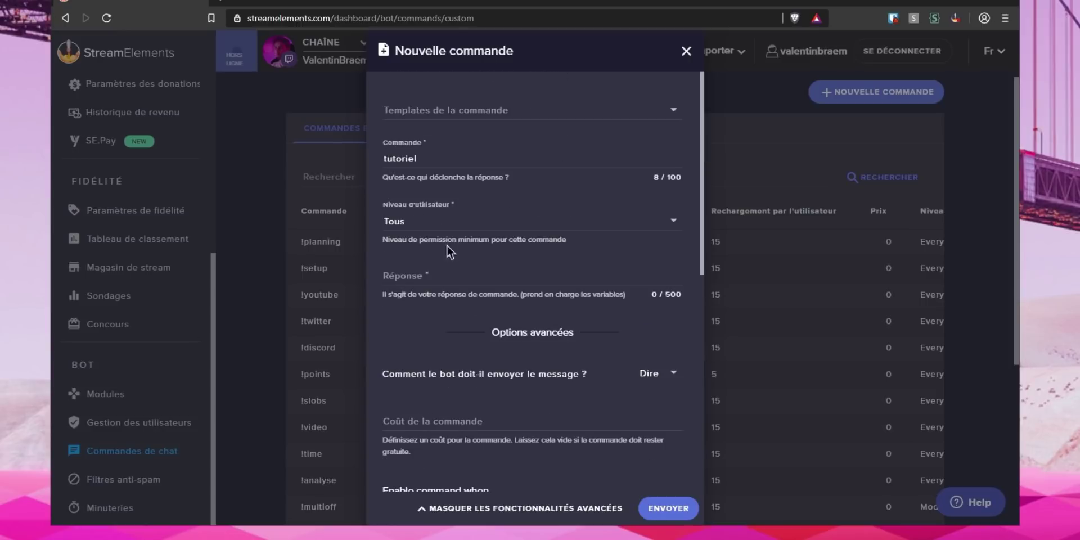
scroll(466, 341, down, 1)
scroll(466, 341, down, 4)
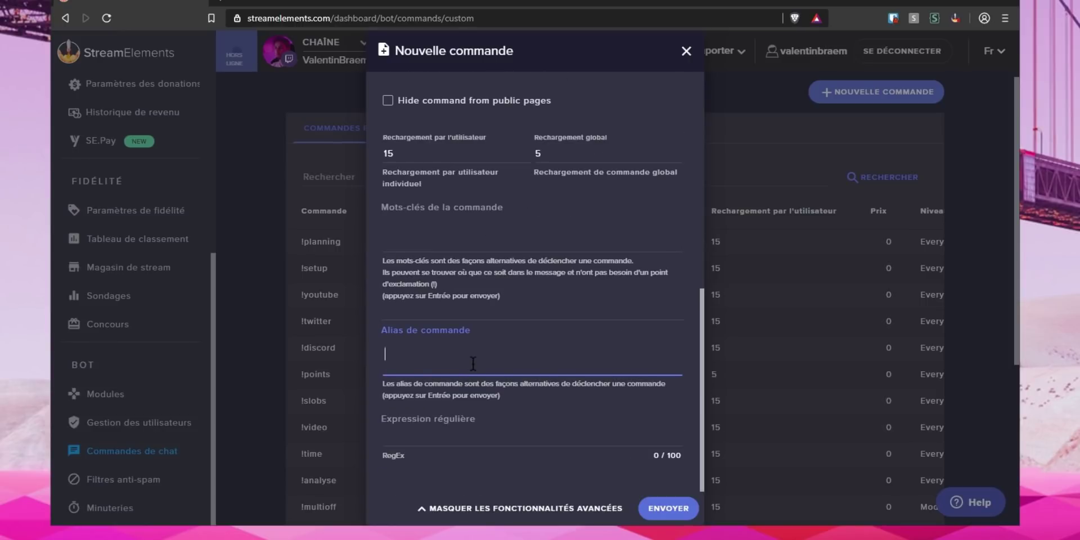
text(tuto)
key(Return)
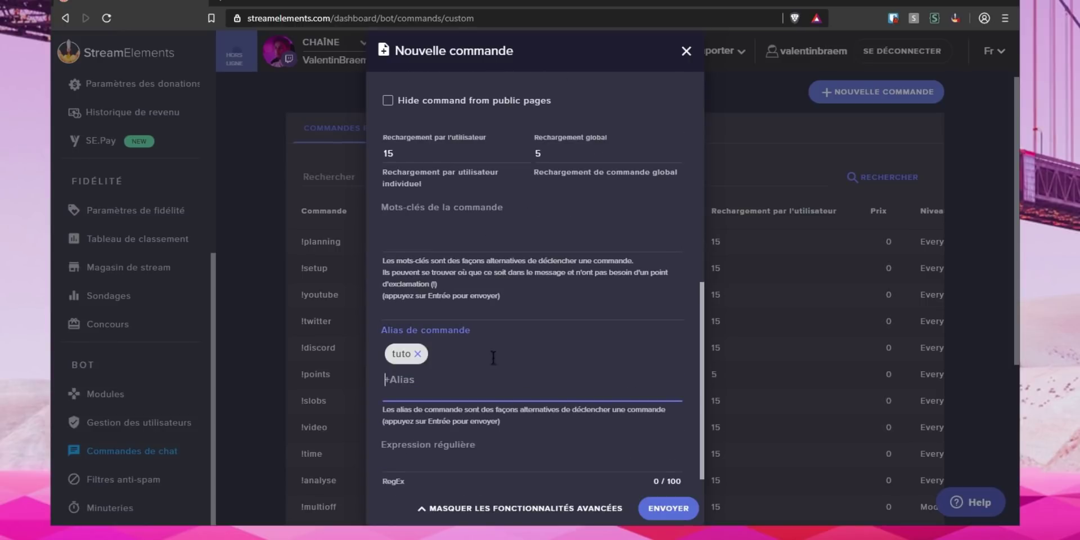
scroll(532, 340, up, 8)
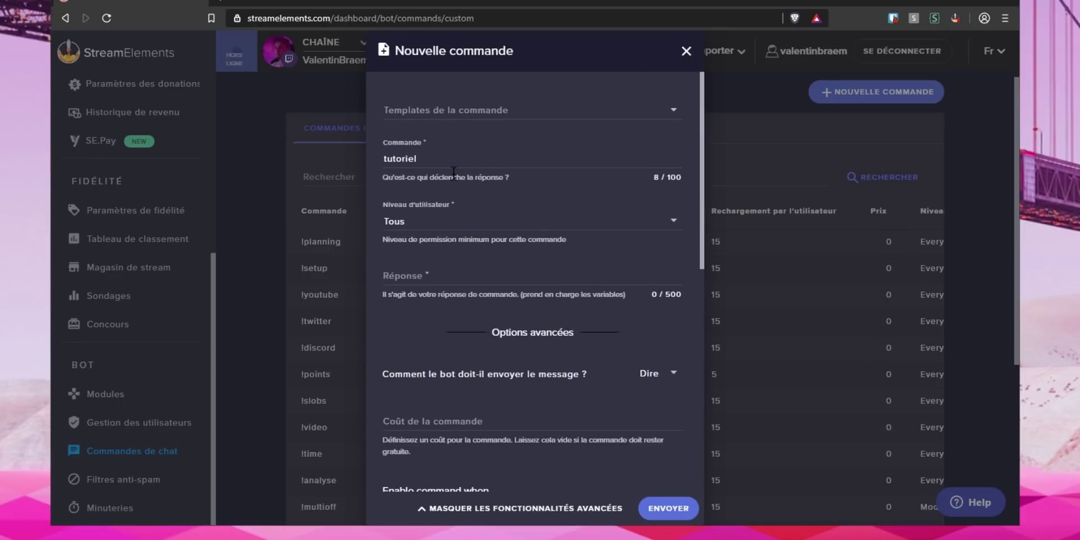
scroll(459, 272, down, 8)
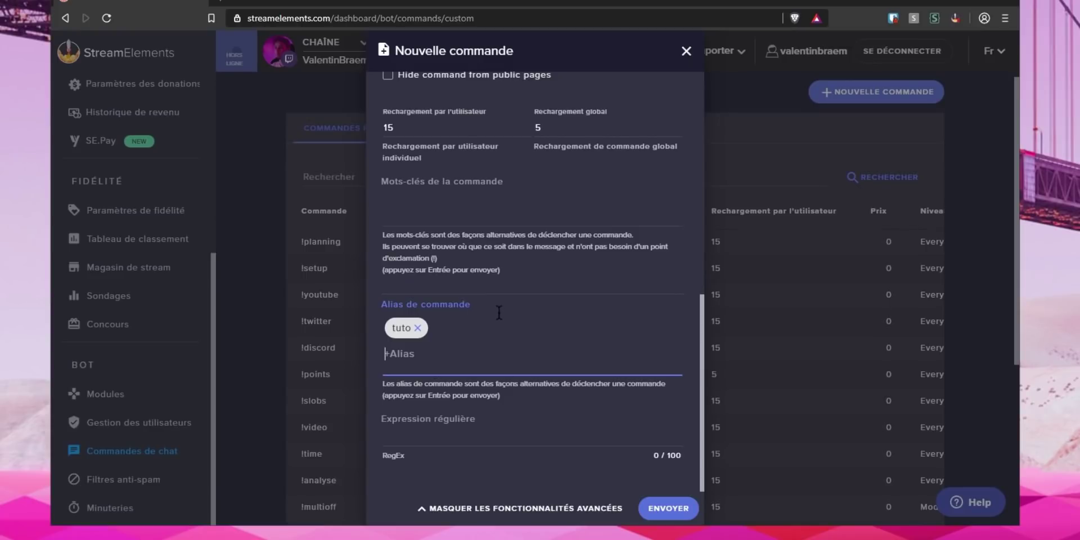
Step: Remove the tuto alias and close the new command form without saving
click(421, 333)
click(418, 330)
click(687, 52)
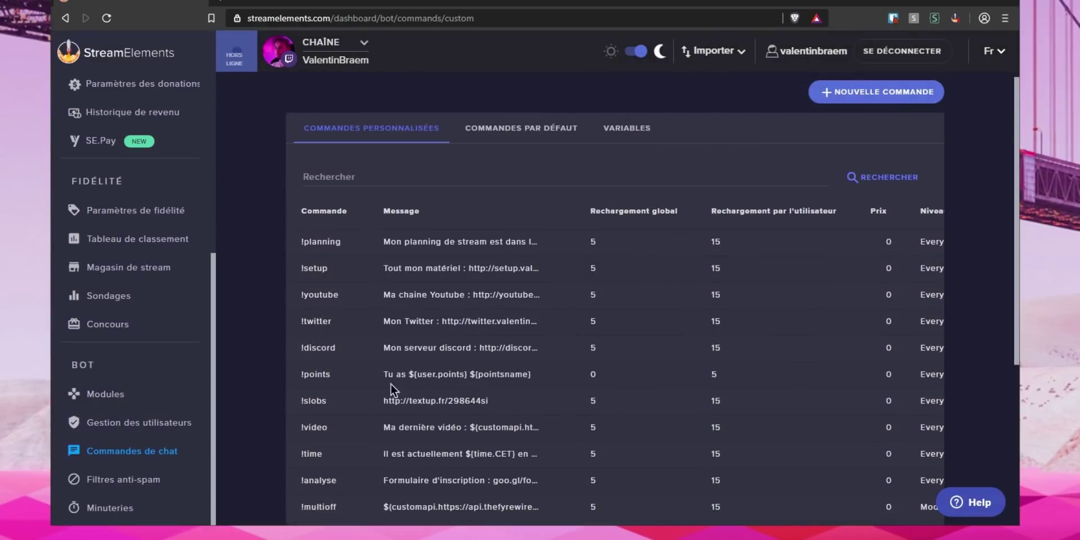
Step: Review the list of custom commands and the message of the !setup command
scroll(391, 384, down, 5)
scroll(301, 383, up, 5)
drag(383, 268, 550, 268)
click(550, 268)
Step: Open the bot's default commands and review the ones available to everyone and to moderators
click(519, 133)
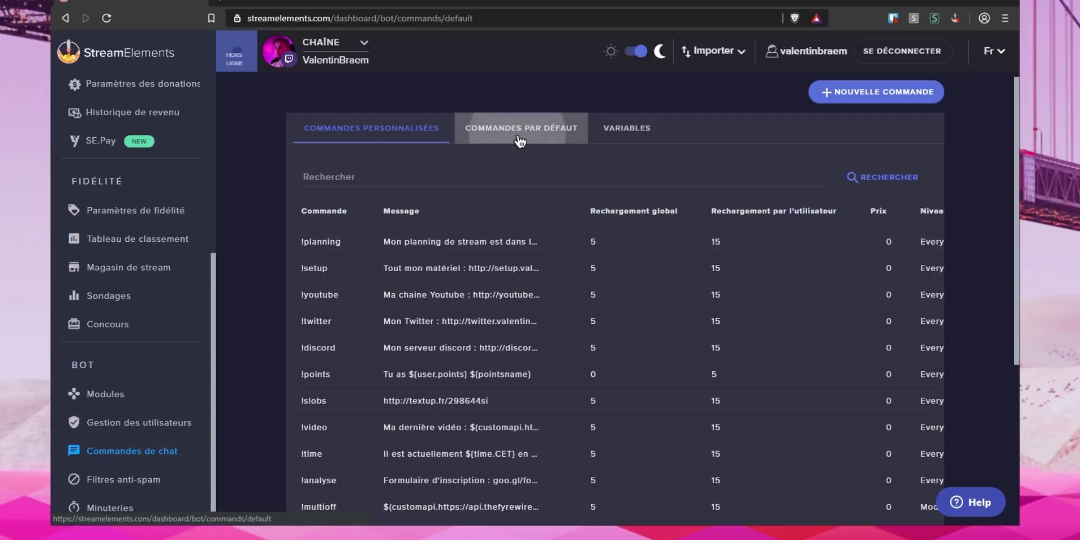
scroll(414, 309, down, 1)
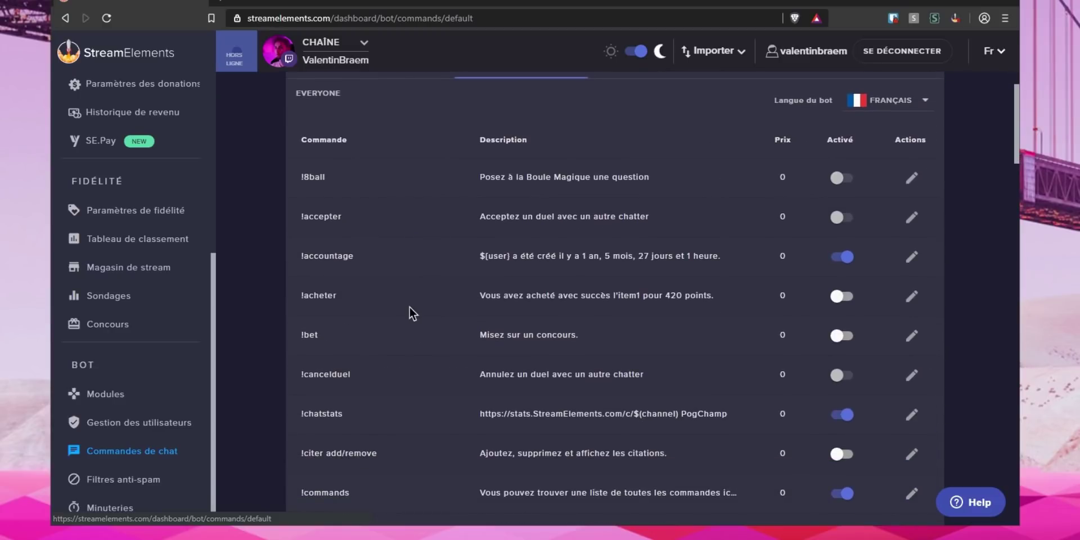
scroll(410, 329, down, 1)
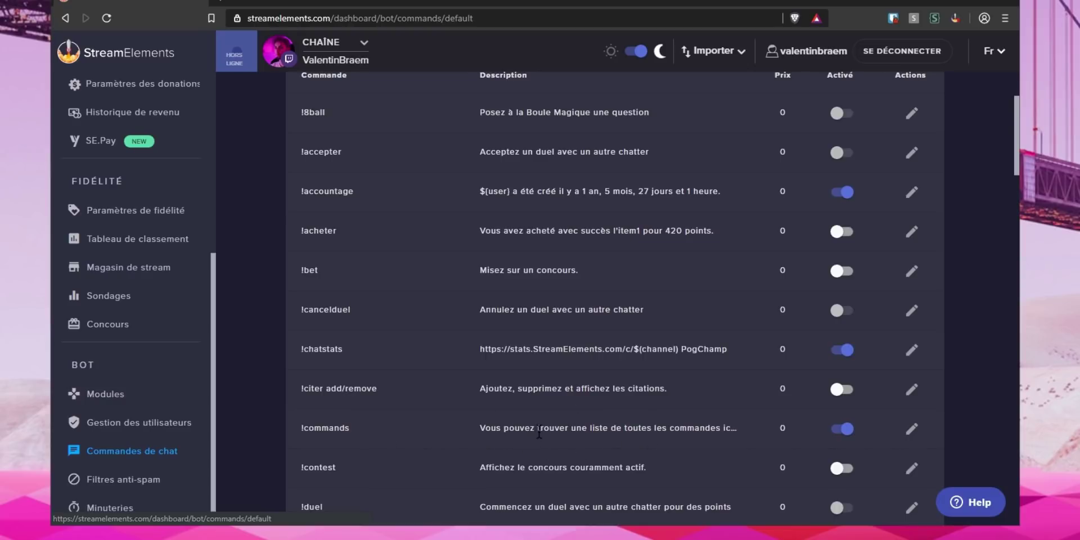
scroll(539, 433, down, 5)
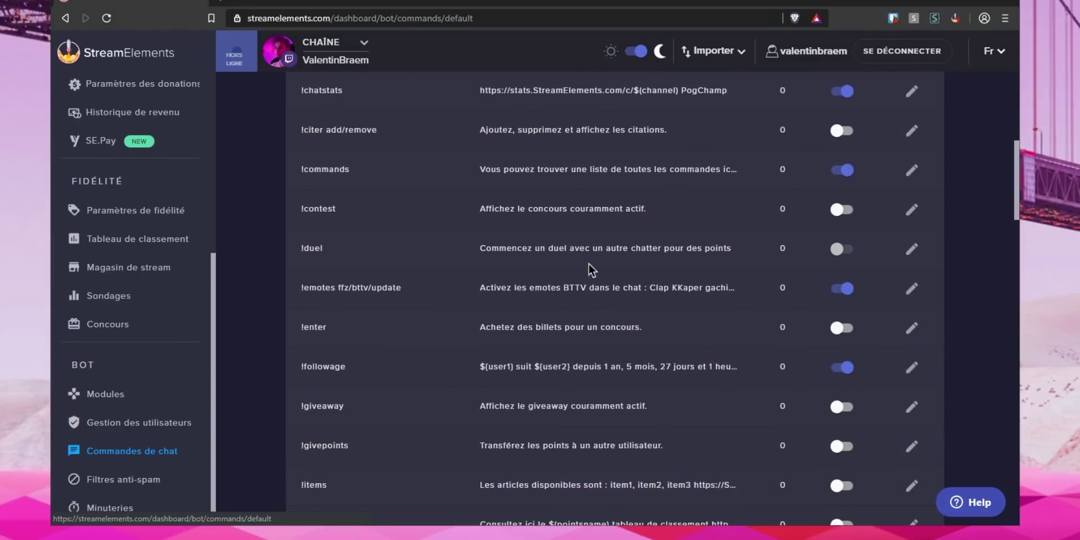
scroll(563, 303, down, 1)
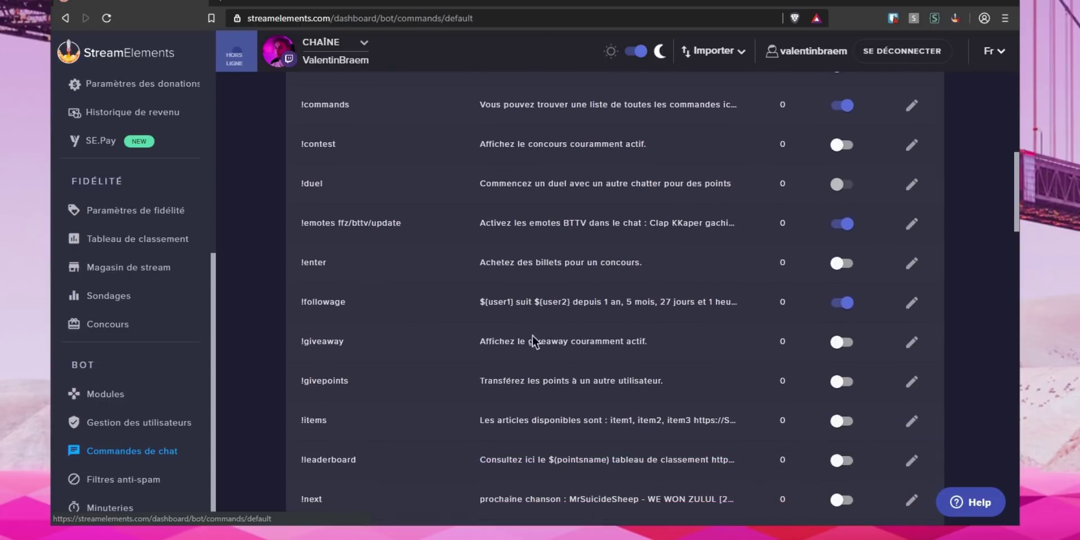
scroll(315, 314, down, 18)
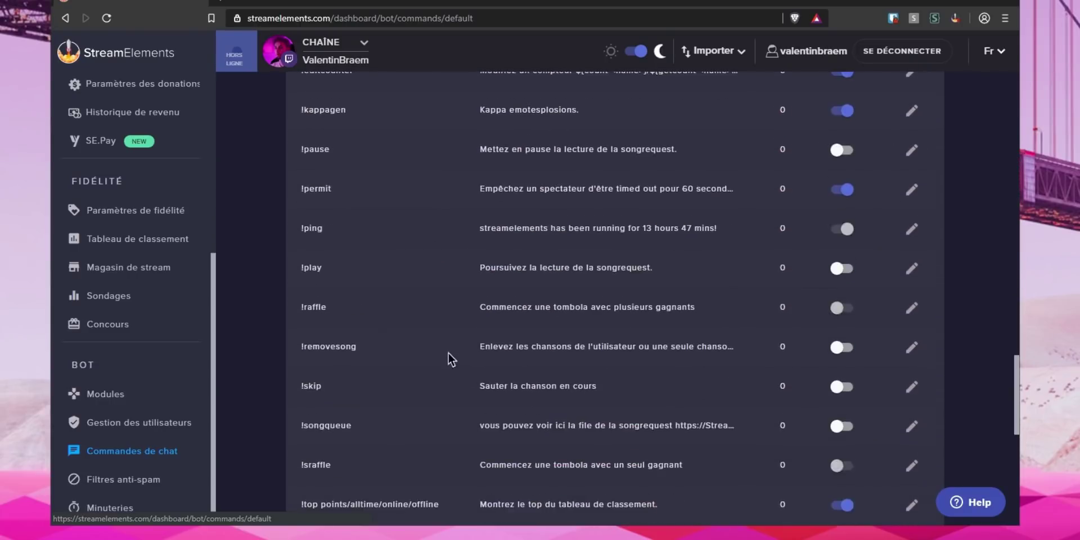
scroll(394, 450, down, 10)
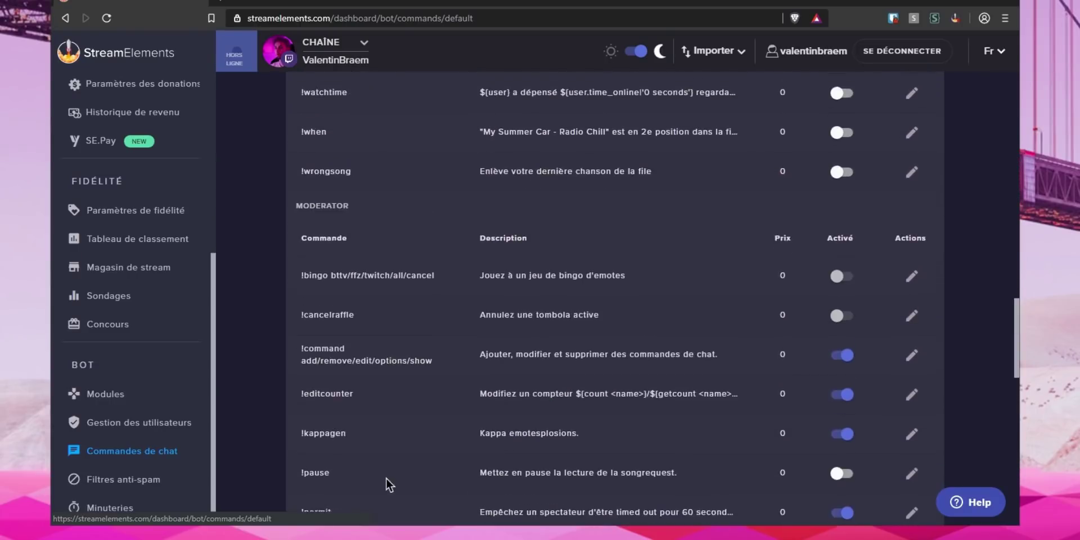
Step: Open the spam filters and examine the capital letters protection's basic and advanced settings, leaving them unsaved
click(91, 489)
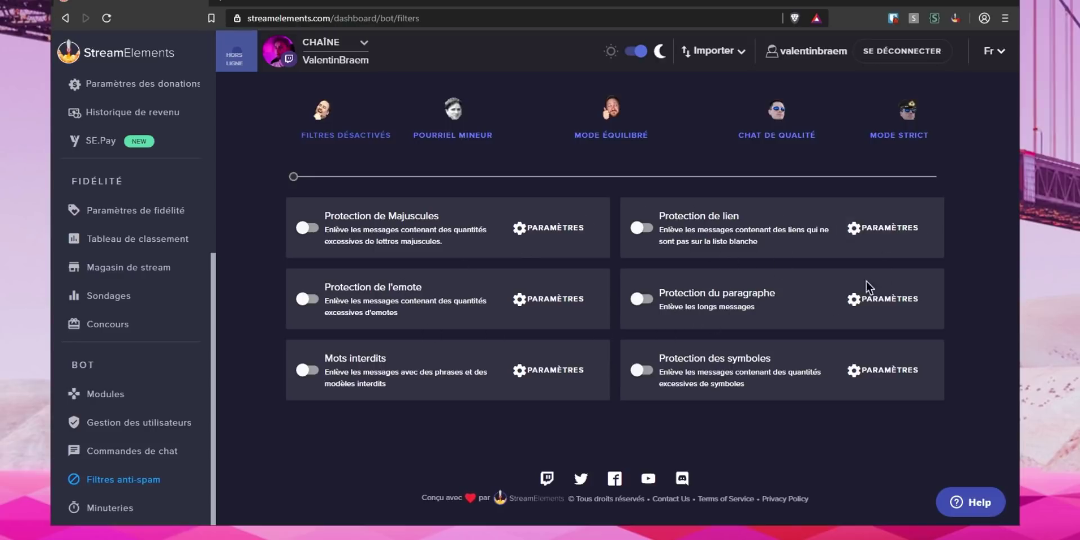
click(553, 230)
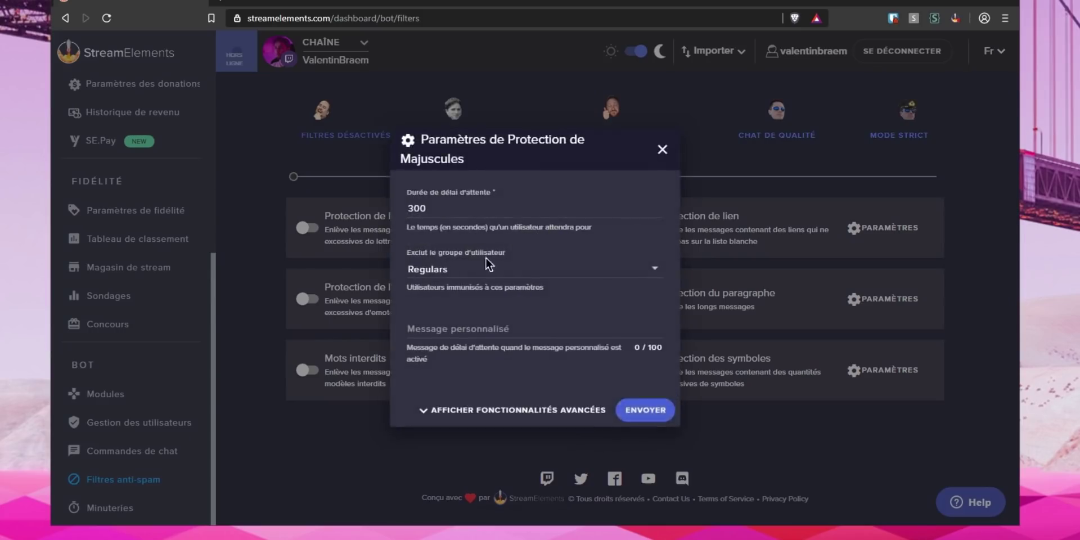
click(480, 408)
scroll(445, 406, down, 2)
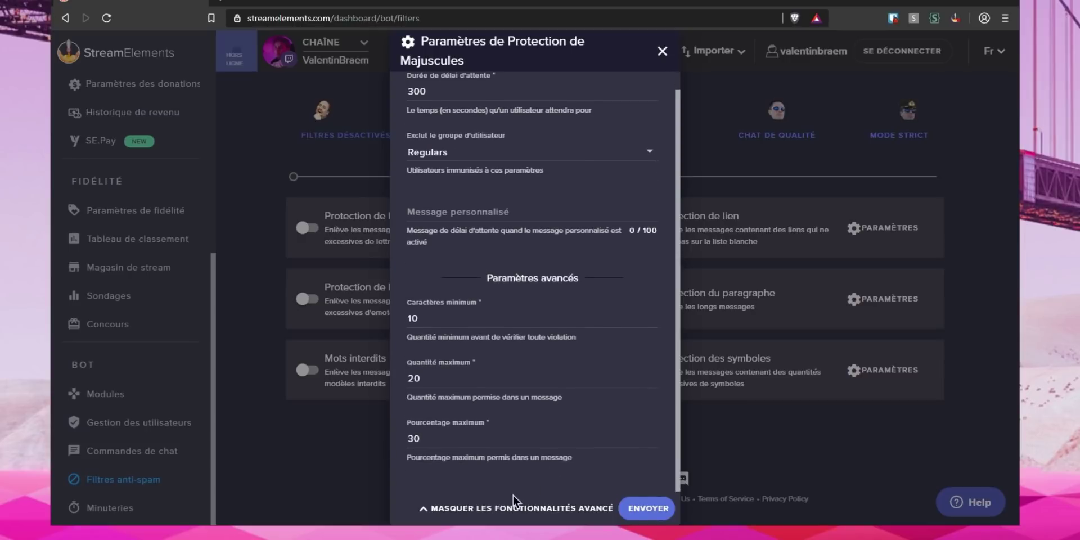
click(662, 52)
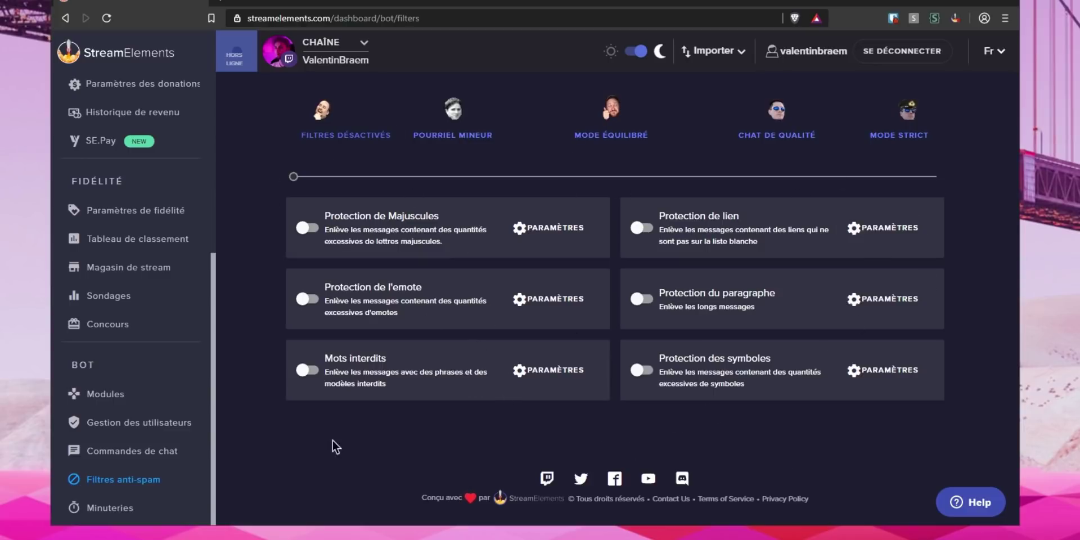
Step: Start a new bot timer named "follow" with the message "Si tu apprécies le stream, n'hésite pas a te follow"
click(155, 508)
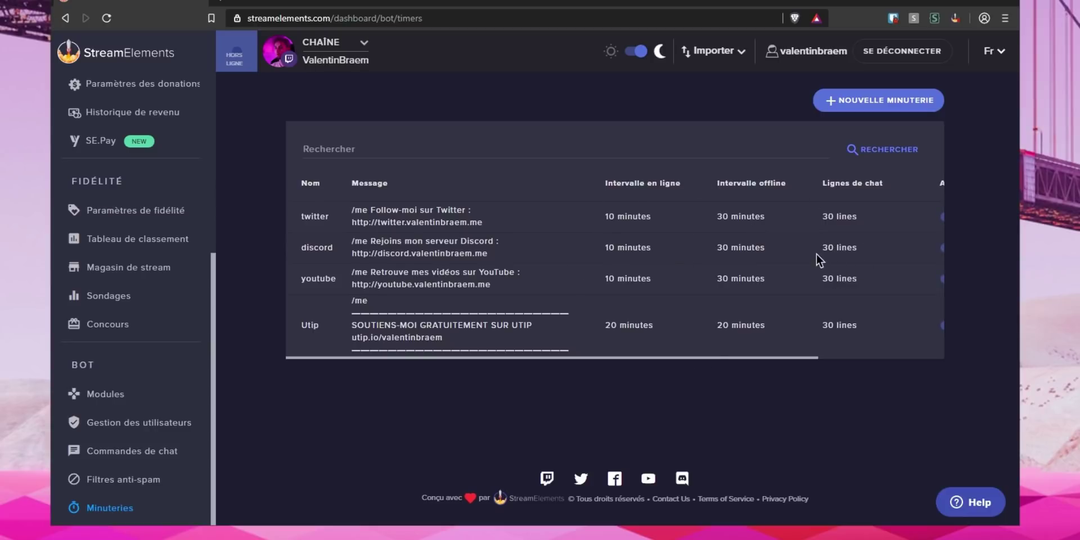
click(867, 112)
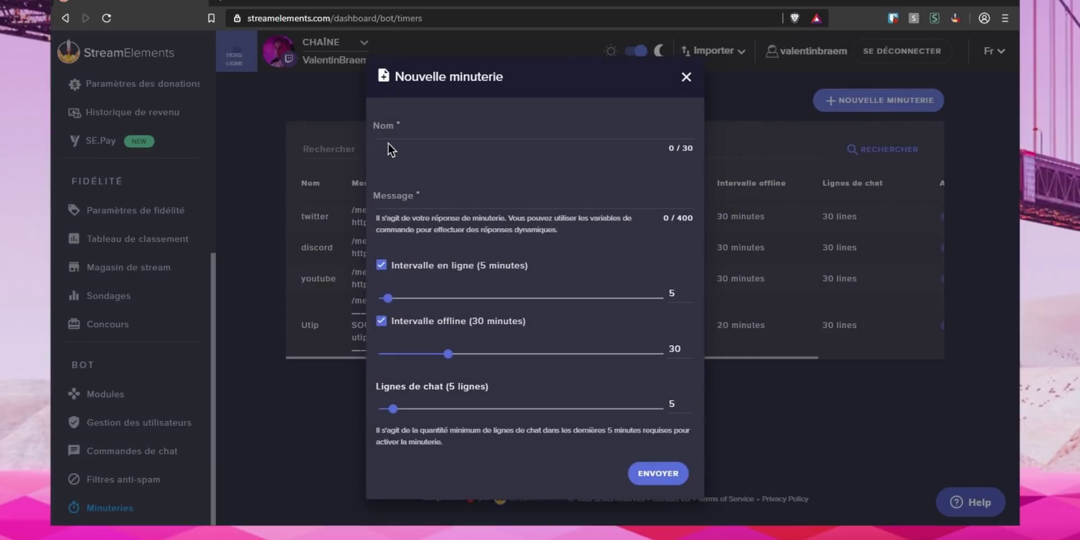
click(402, 132)
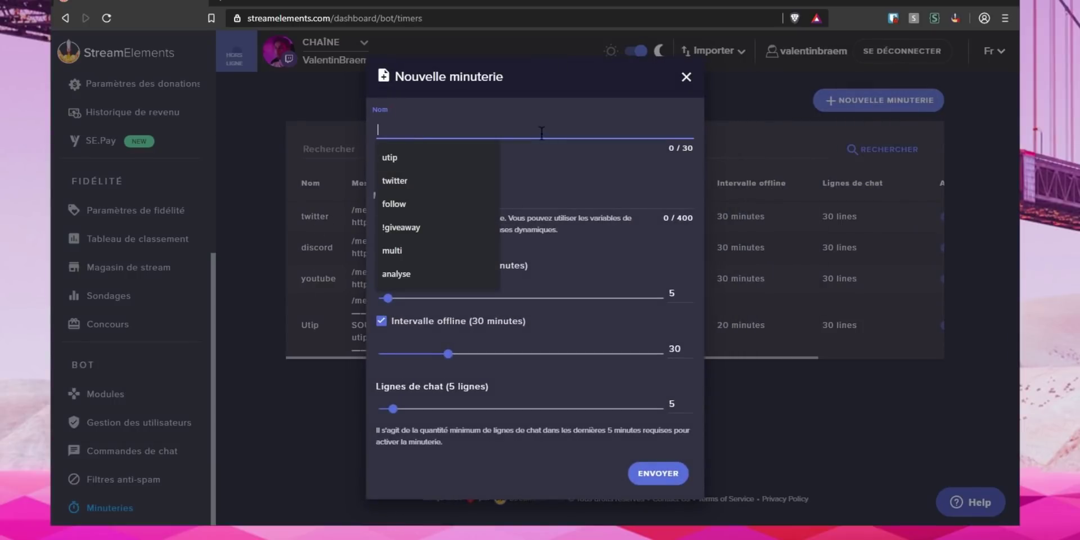
text(follow)
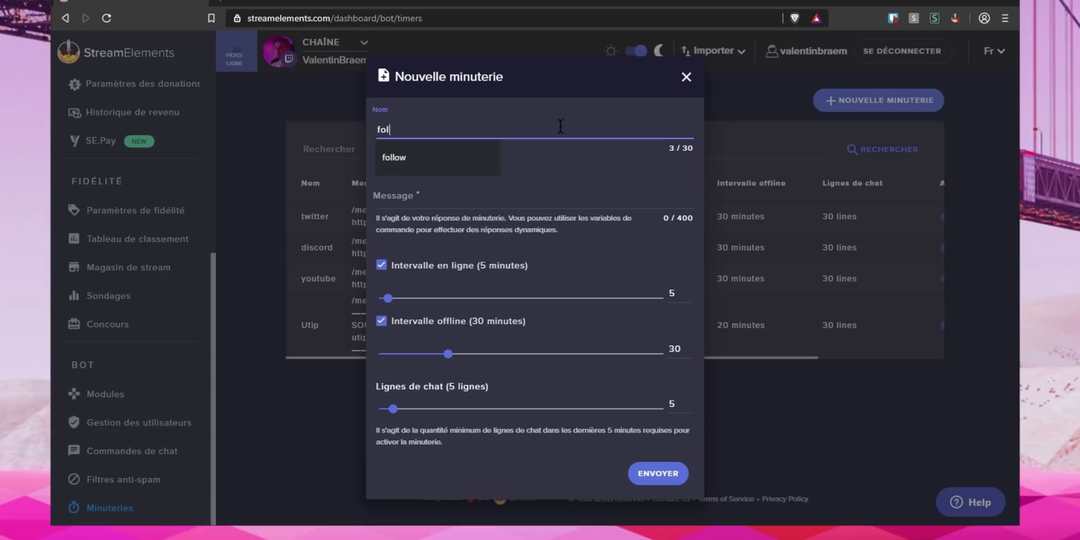
click(509, 196)
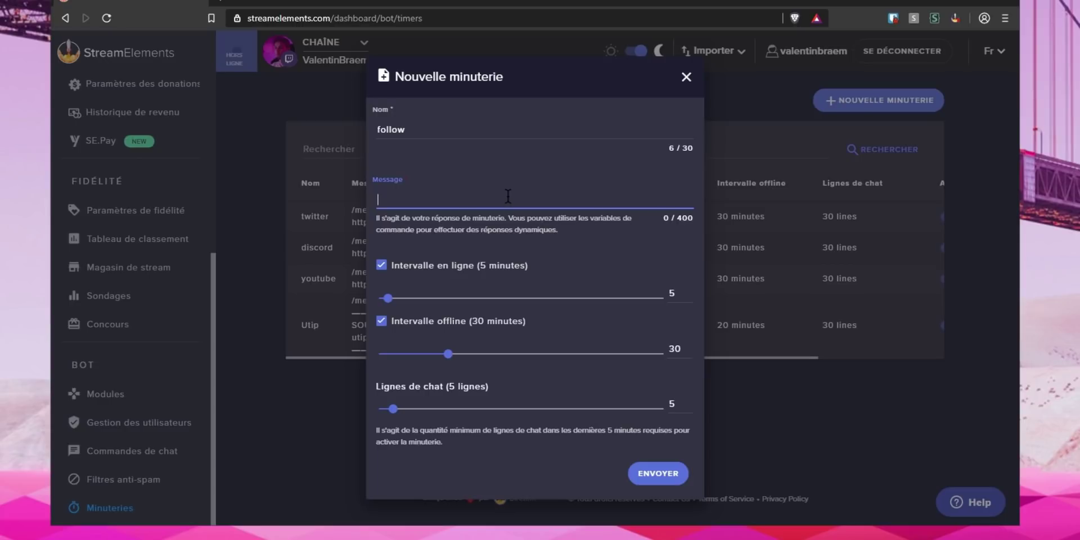
text(Si tu apprécies le stream, n'hésite )
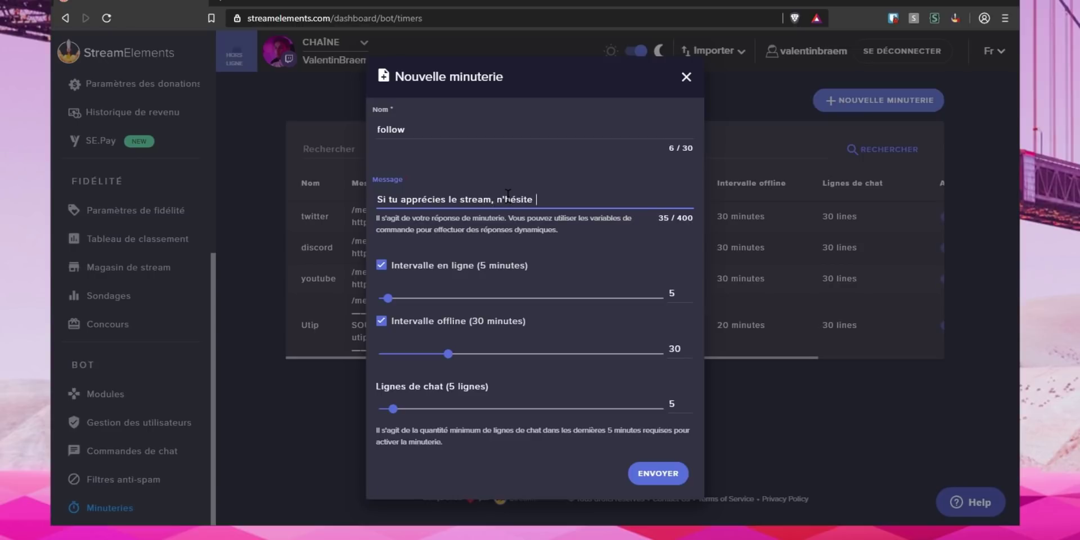
text(pas a te follow)
Step: Disable the new timer's offline interval and set its minimum chat lines to 20
click(433, 324)
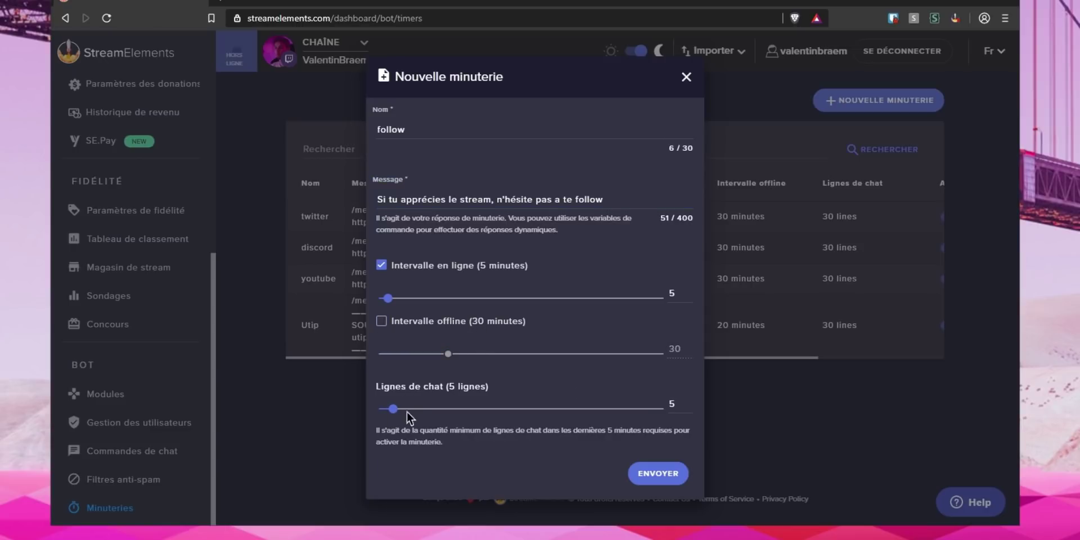
drag(392, 409, 434, 404)
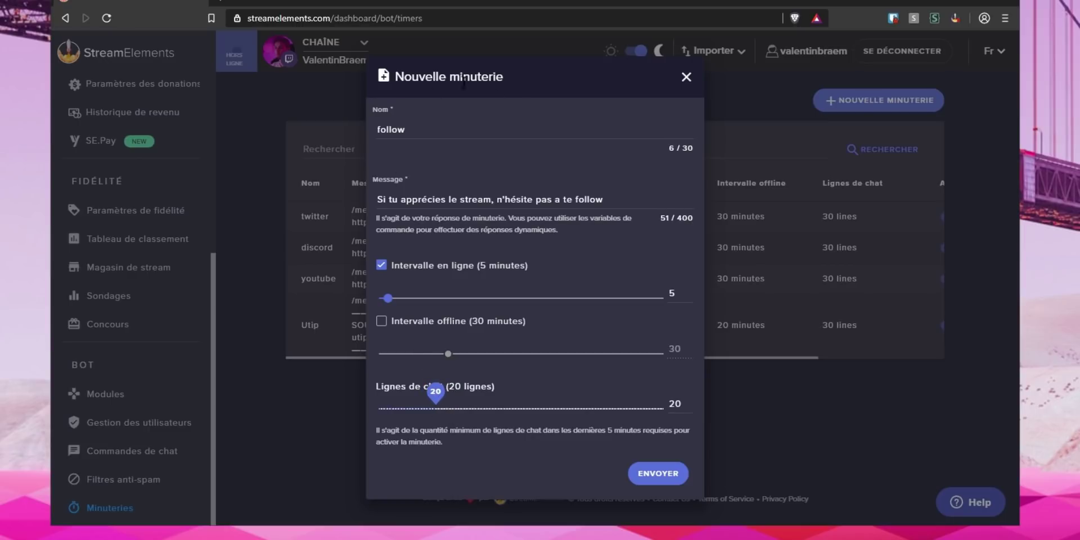